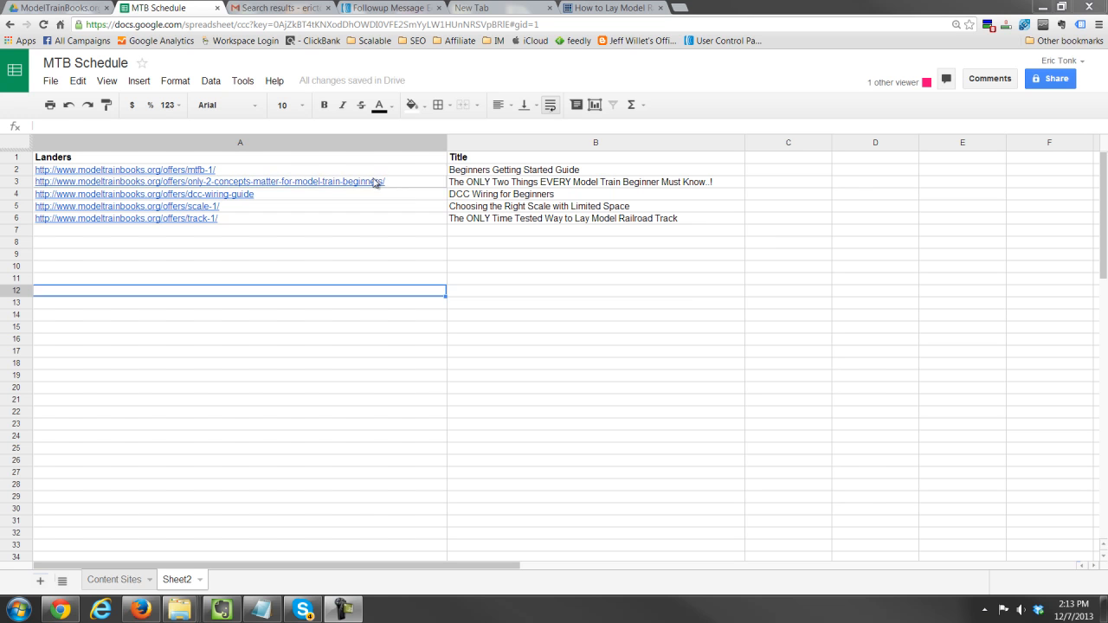
Rename the Sheet2 sheet of the MTB Schedule spreadsheet as Landers
left_click(397, 160)
left_click(411, 169)
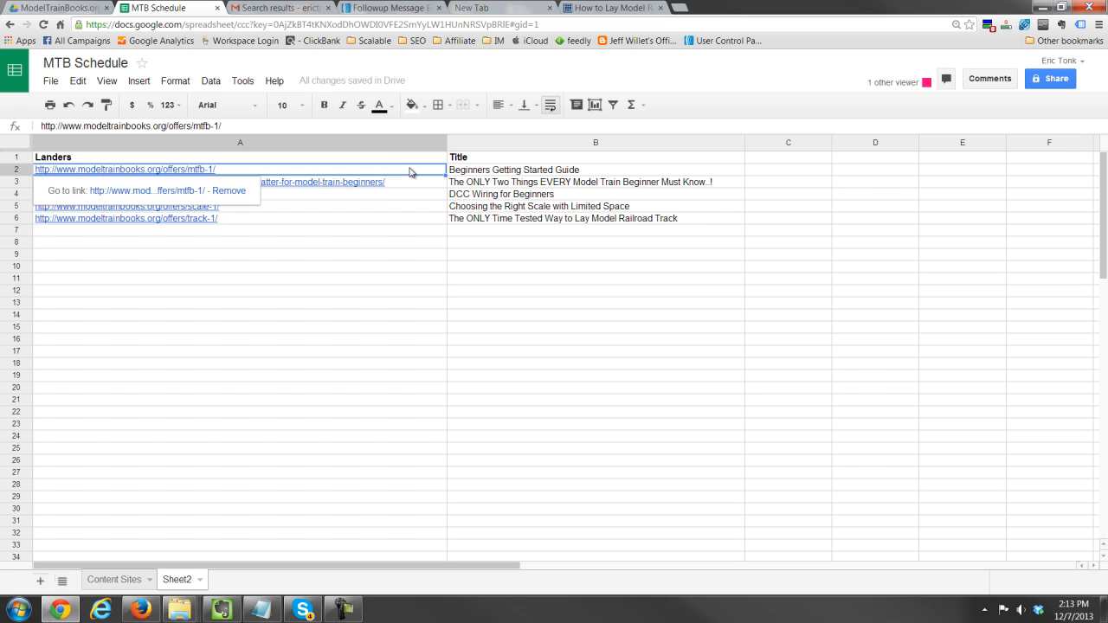
right_click(178, 580)
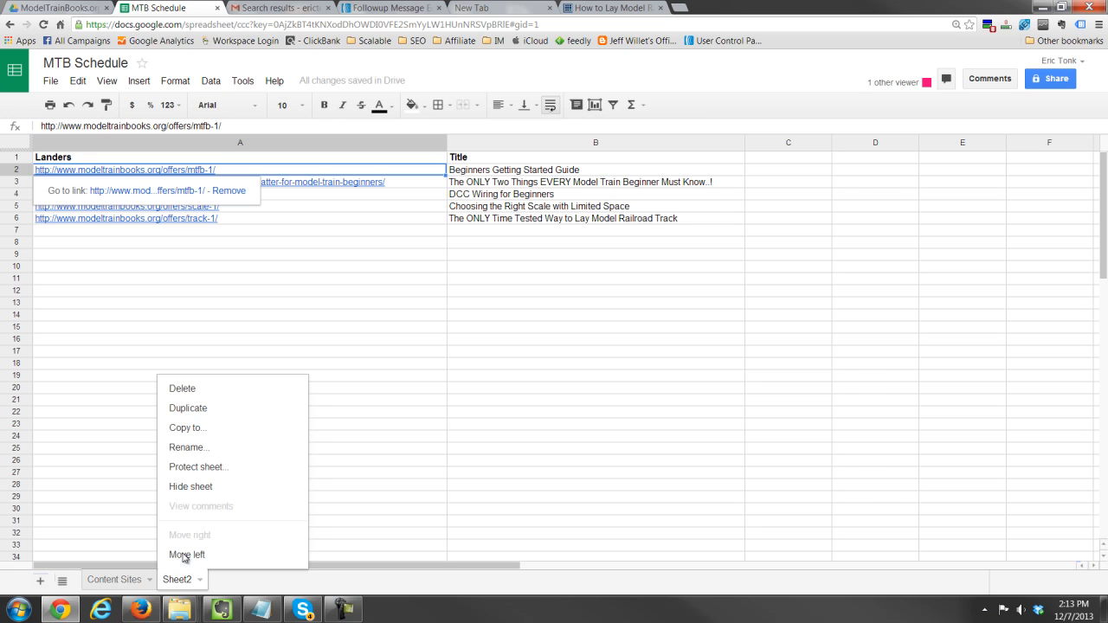
left_click(188, 446)
type("Landers")
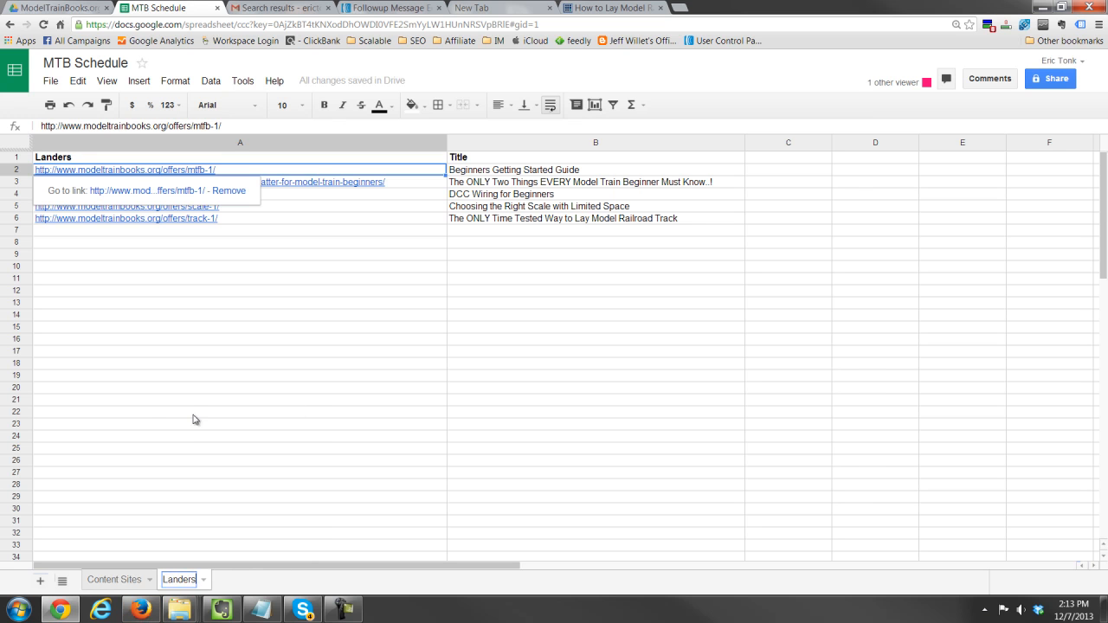
left_click(192, 412)
left_click(300, 231)
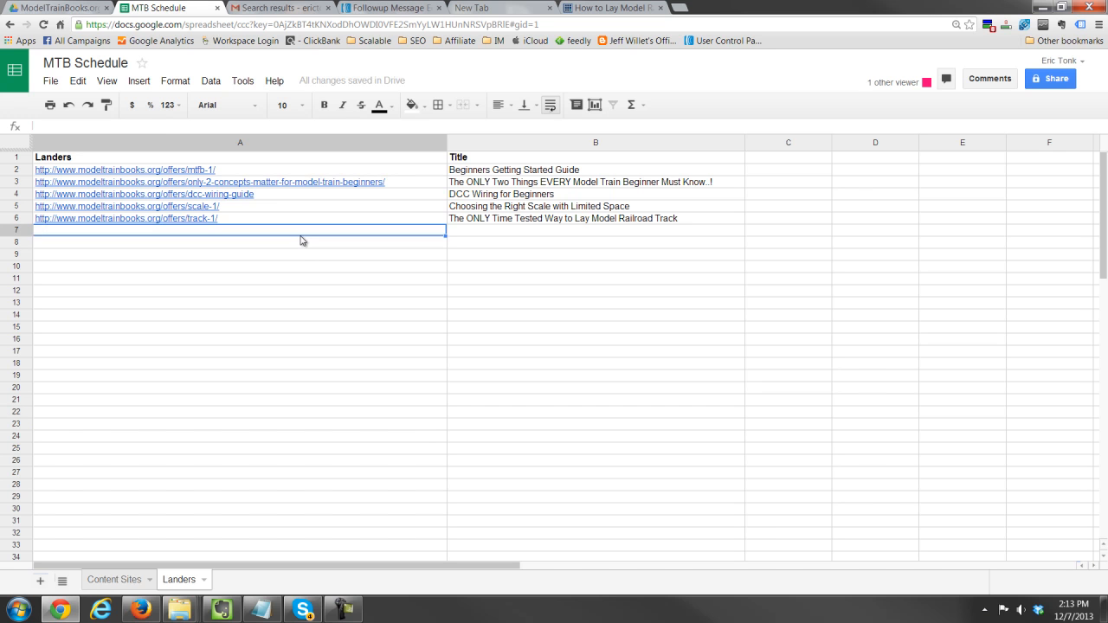
Look over the landing page links and their titles in the Landers sheet
key("Up")
key("Up")
key("Up")
key("Up")
key("Up")
key("Right")
key("Left")
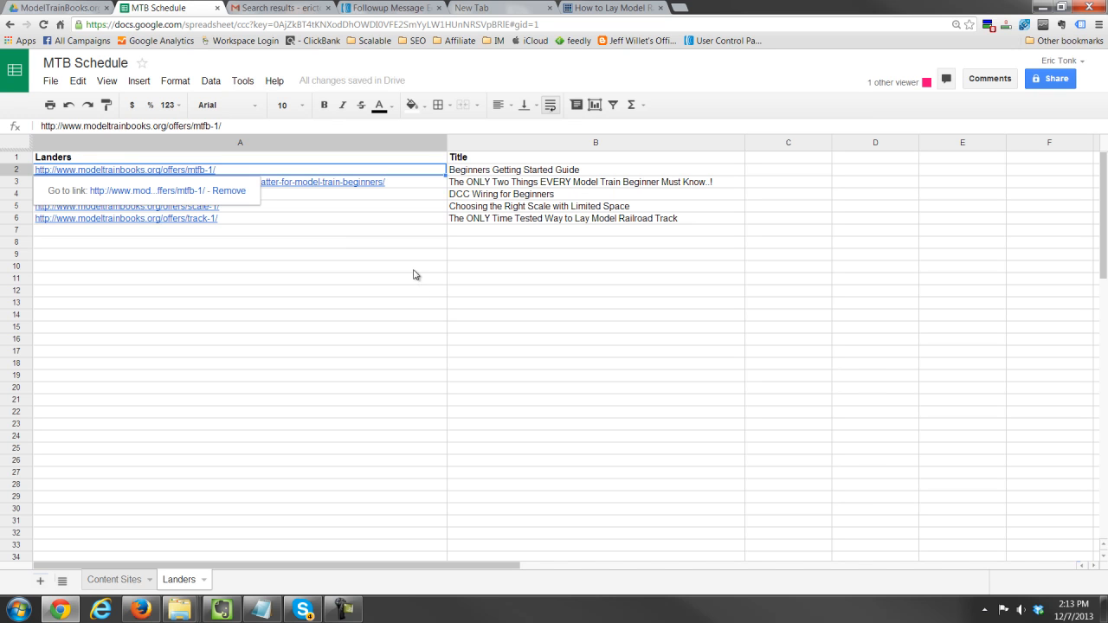
left_click(307, 269)
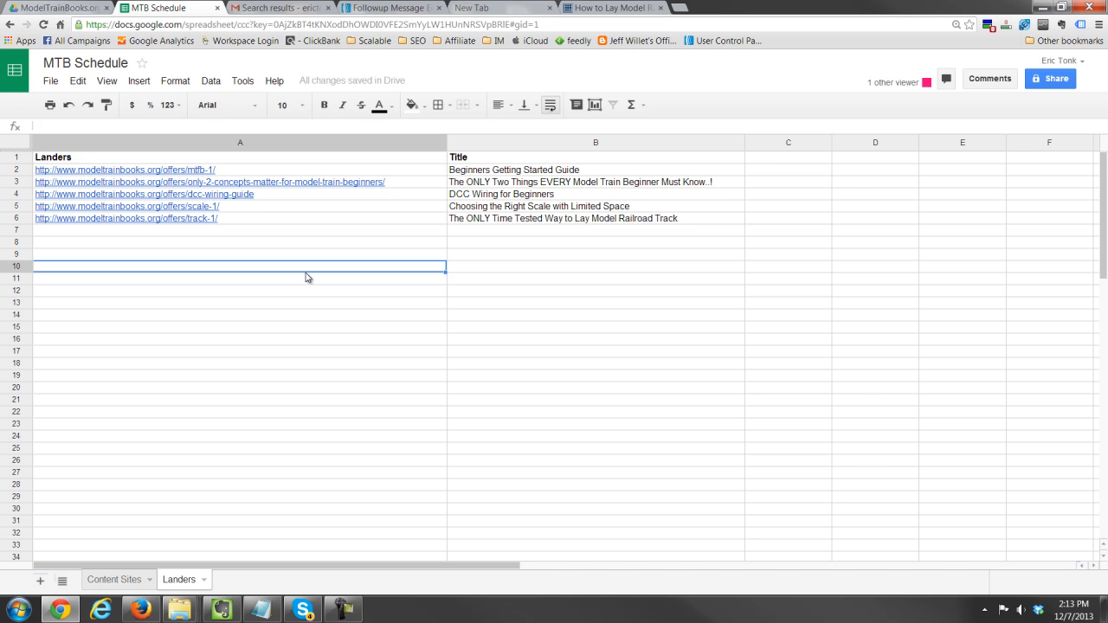
Switch to AWeber and log out of the current session
left_click(383, 9)
scroll(799, 87, "up", 2)
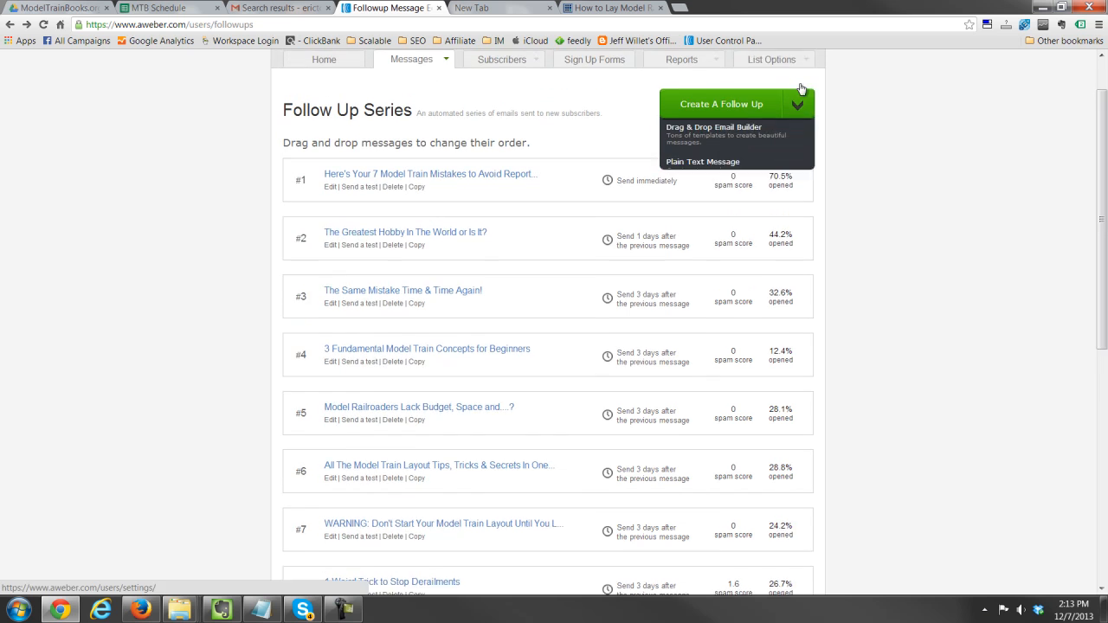
left_click(801, 66)
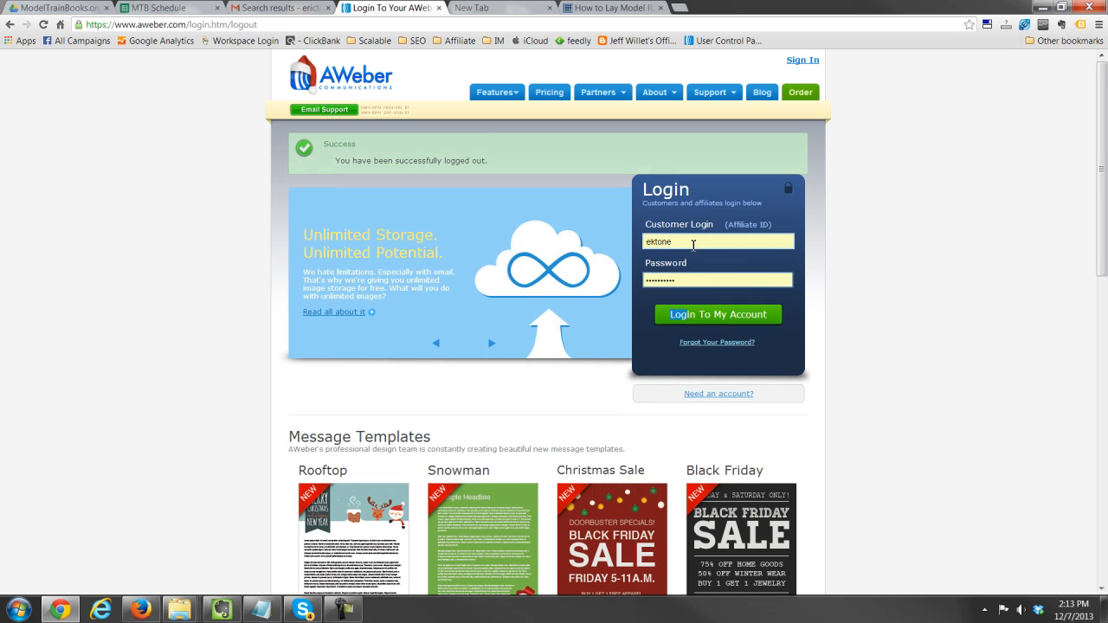
Enter the account password and log back in to the AWeber account
double_click(697, 280)
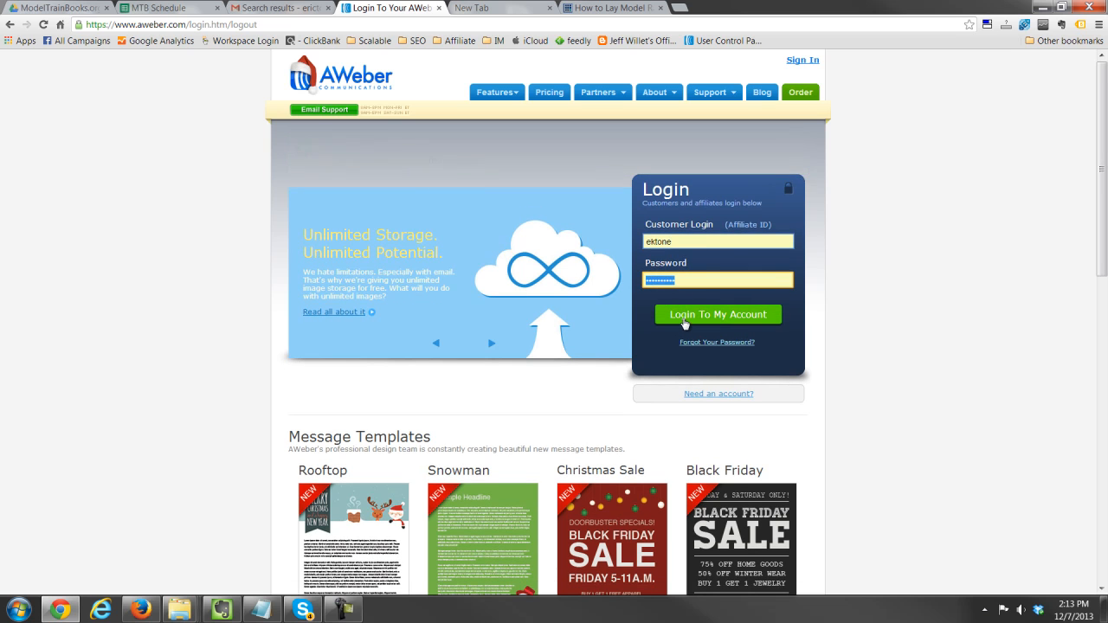
type("e")
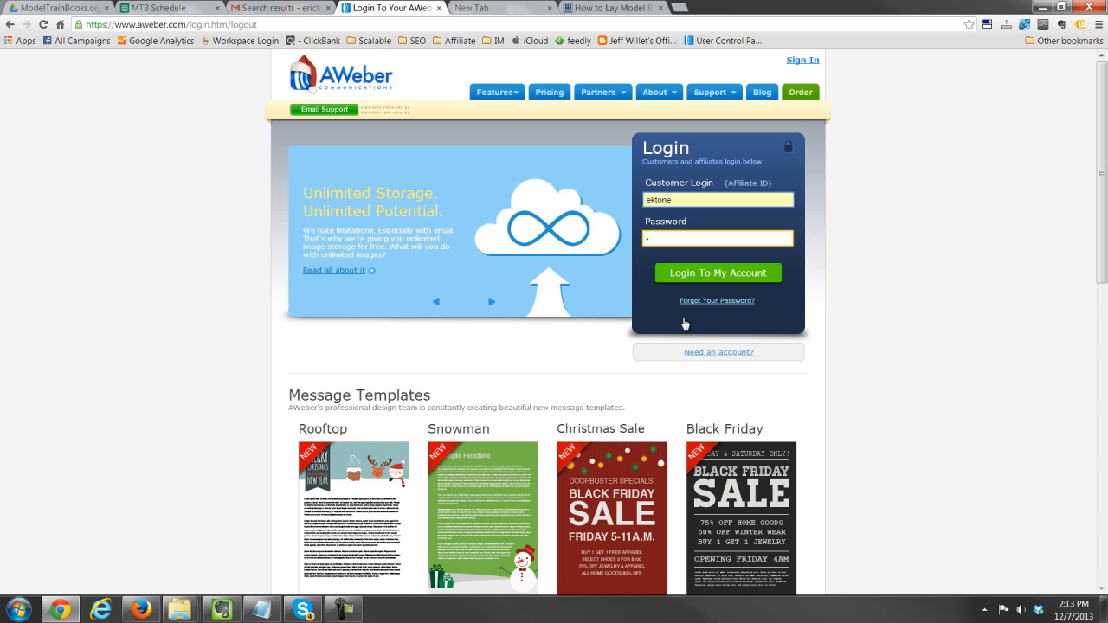
type("•••••••••")
key("Return")
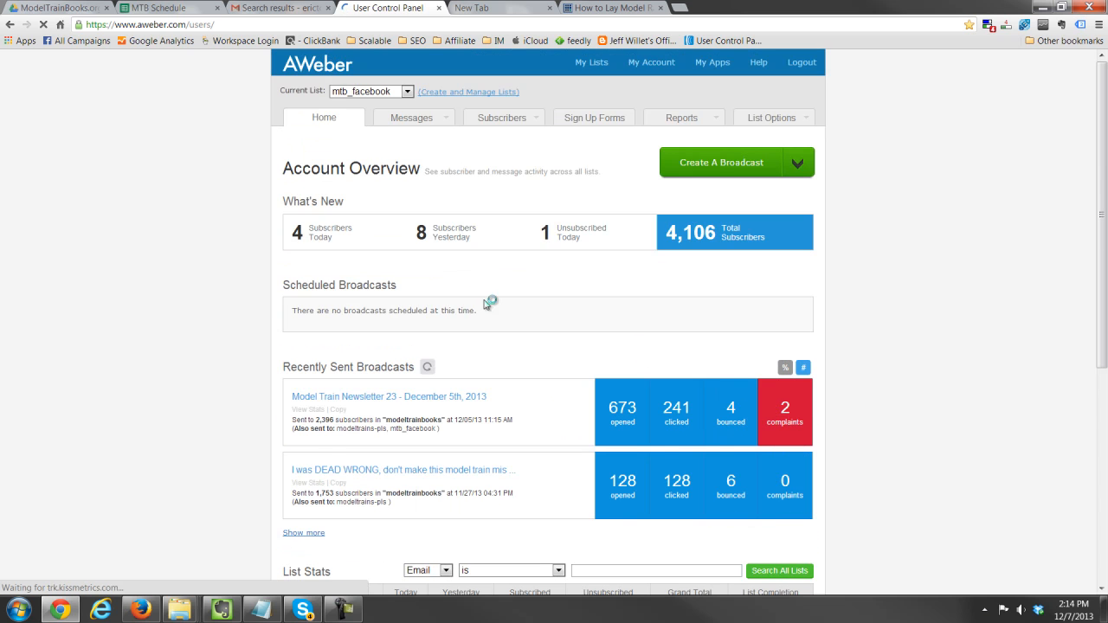
scroll(242, 244, "down", 1)
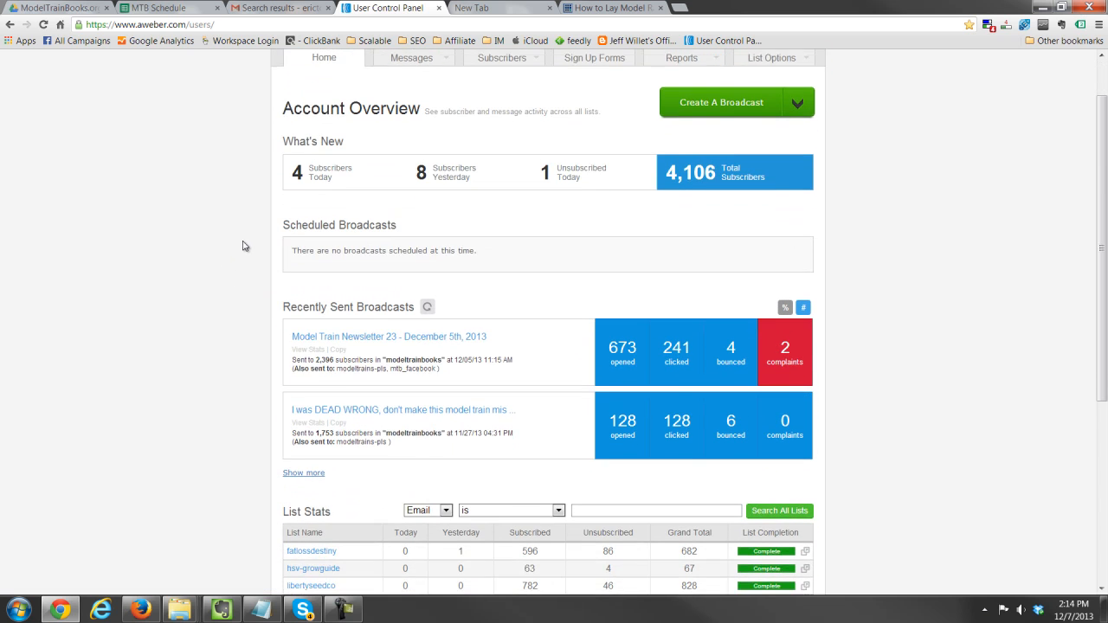
scroll(241, 243, "up", 1)
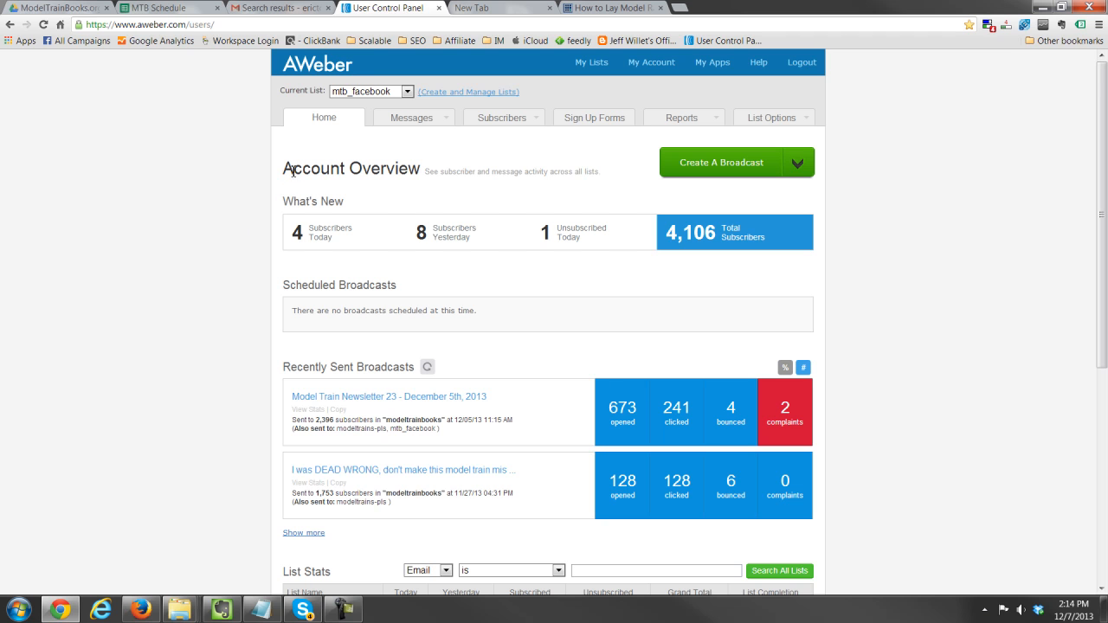
left_click(407, 90)
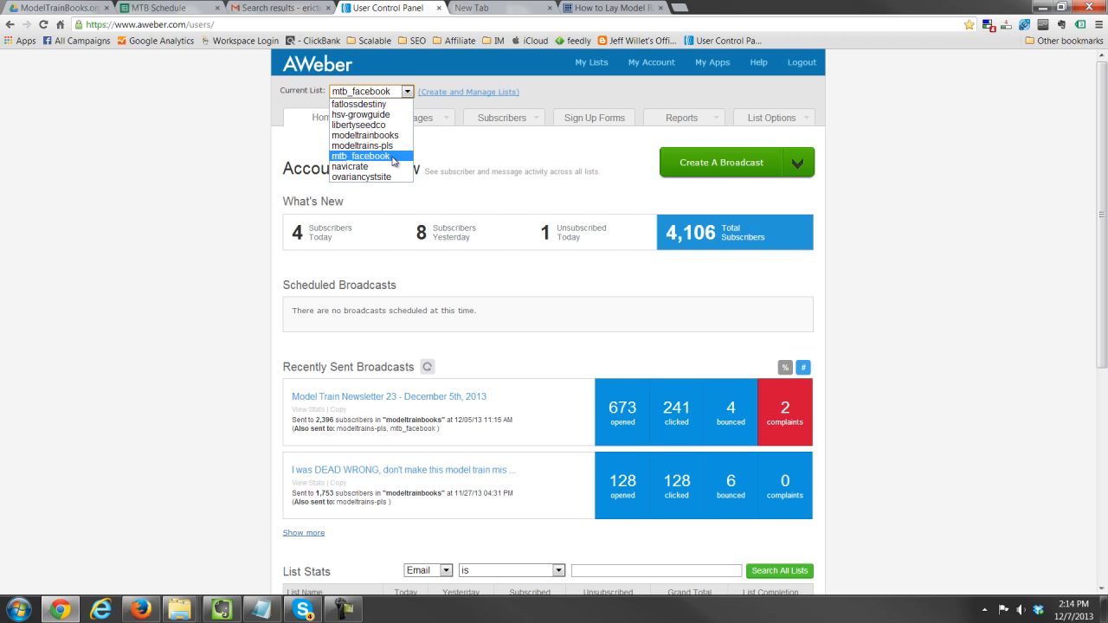
left_click(143, 217)
left_click(407, 92)
left_click(87, 215)
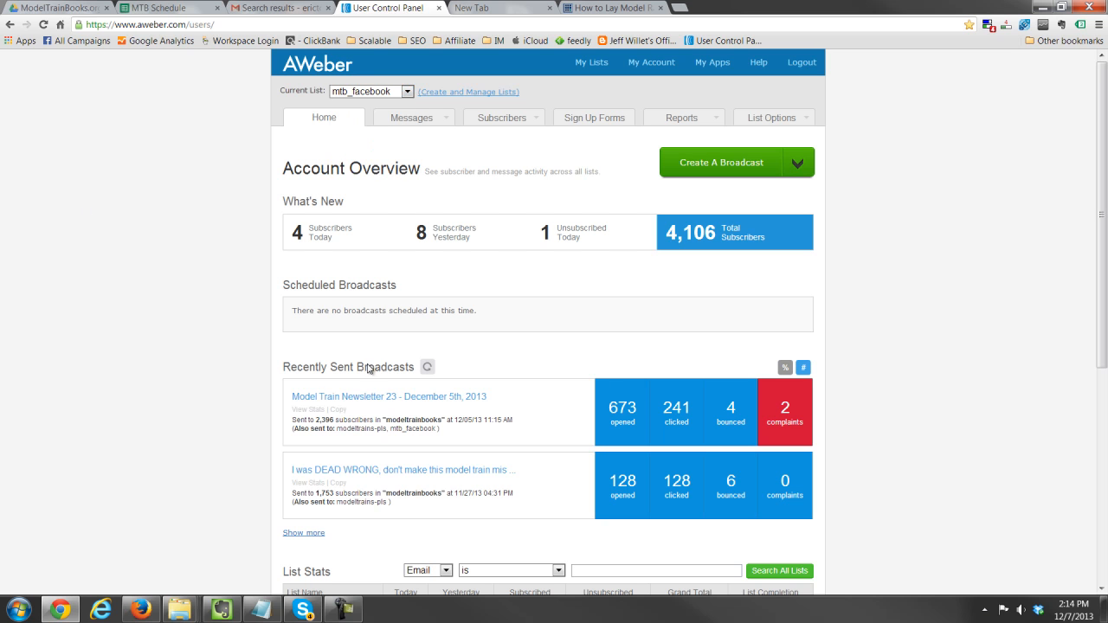
Set the current list to modeltrainbooks
left_click(407, 92)
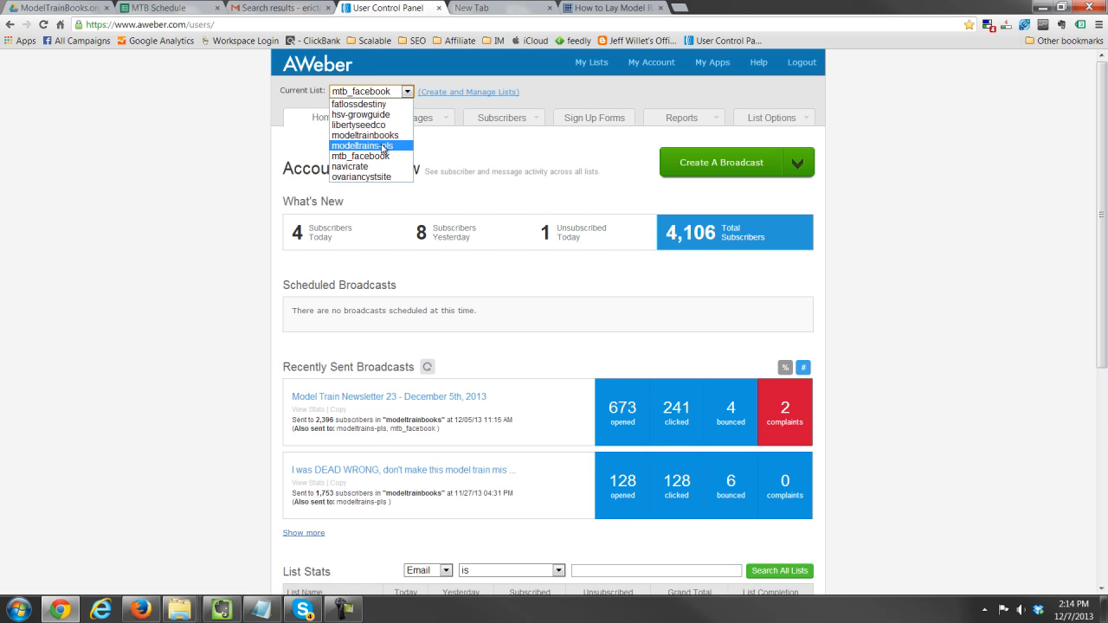
left_click(386, 136)
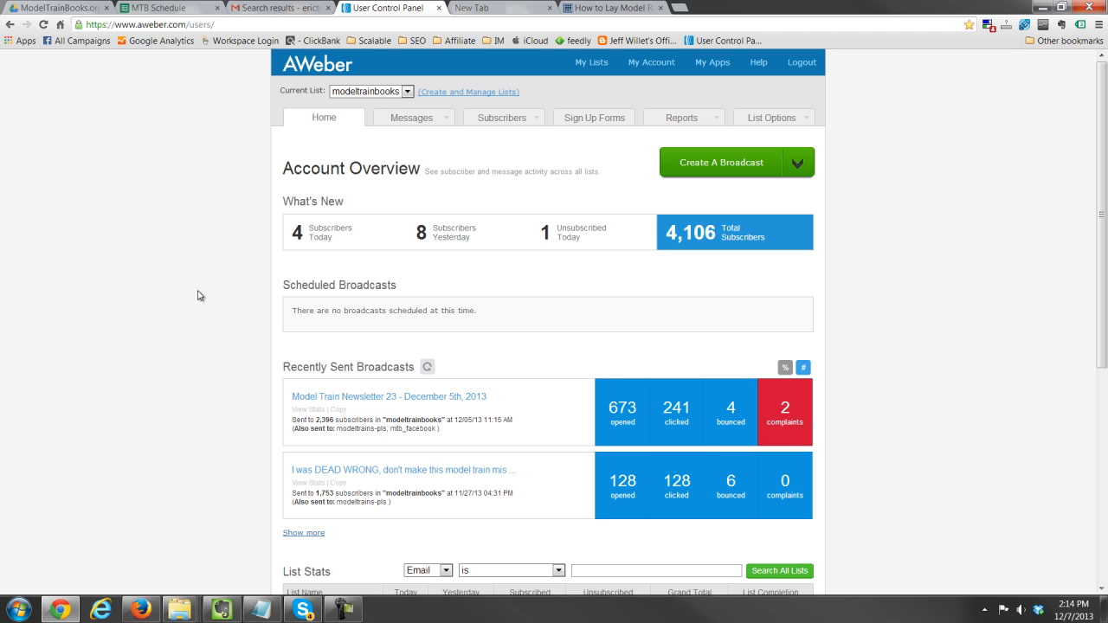
Open the statistics of the sent broadcast Model Train Newsletter 23 and go to its view and copy options
left_click(367, 398)
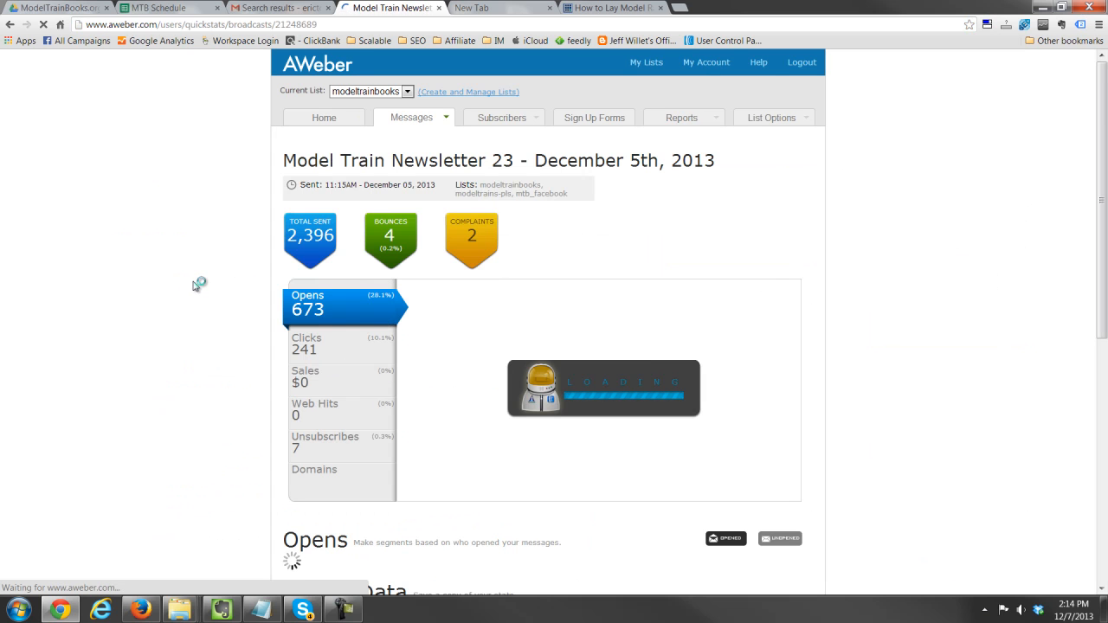
scroll(329, 304, "down", 2)
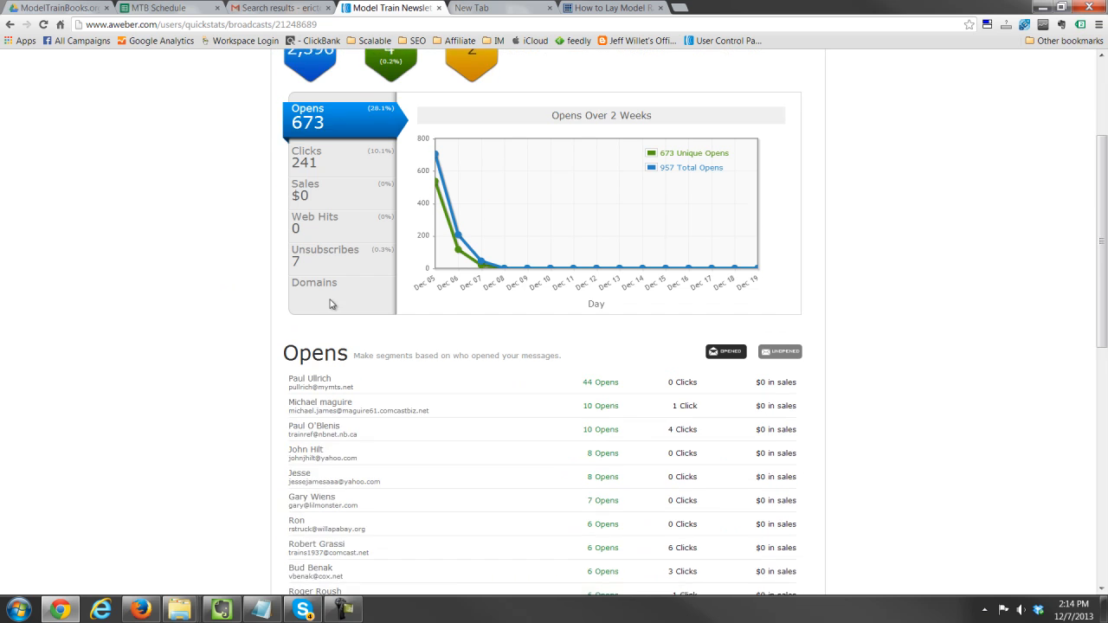
scroll(338, 311, "down", 3)
scroll(470, 485, "down", 2)
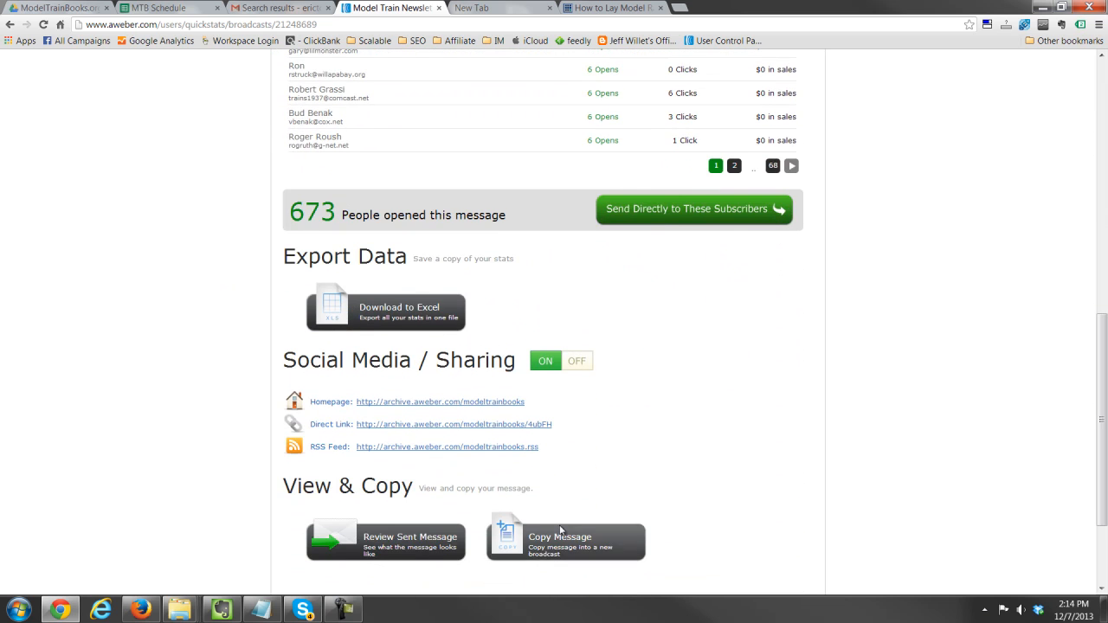
Review the HTML version of the sent newsletter from start to end, and close the preview
left_click(394, 553)
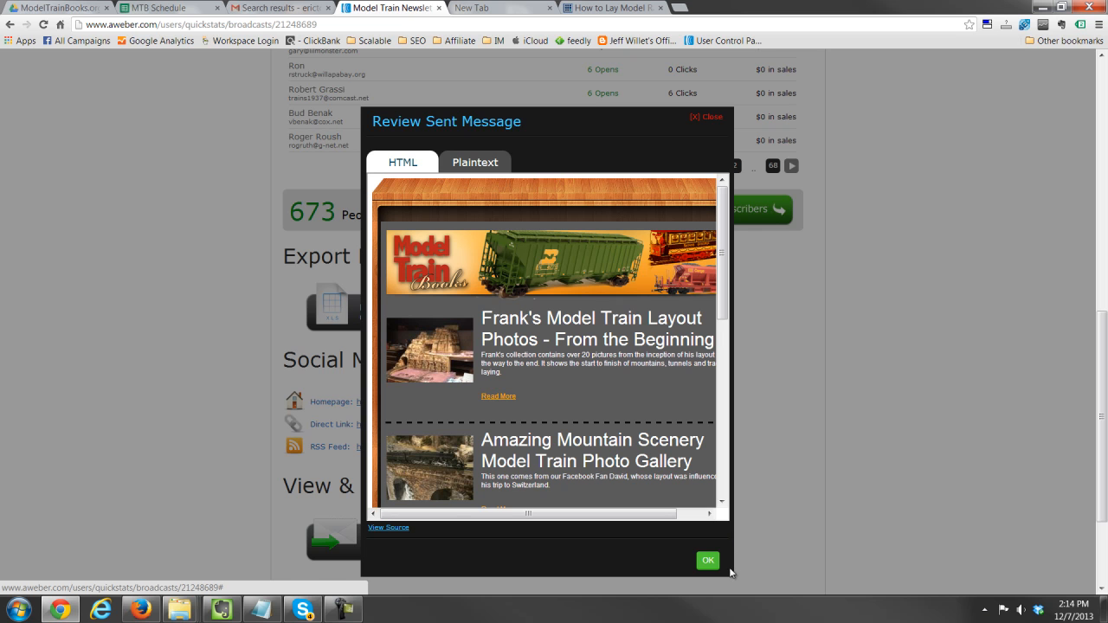
left_click_drag(456, 517, 526, 519)
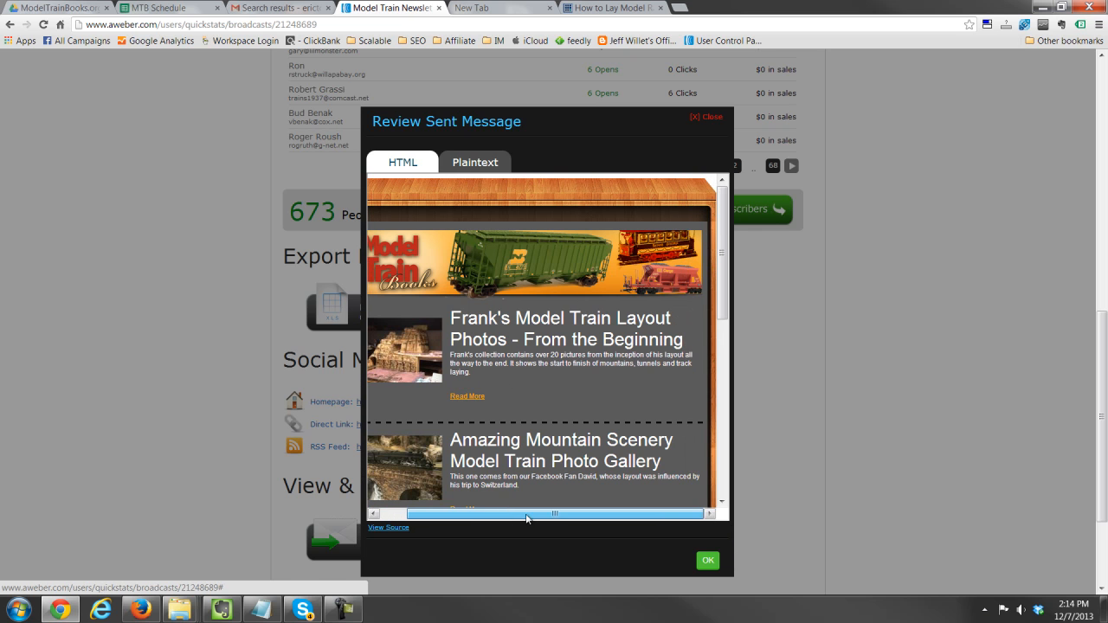
left_click_drag(607, 515, 490, 519)
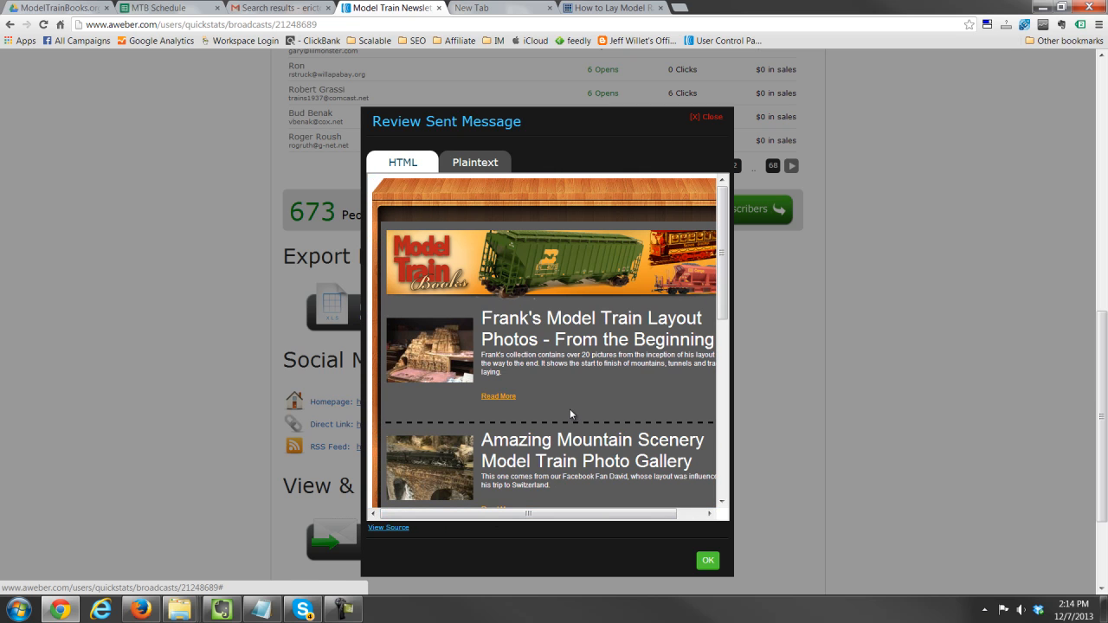
scroll(570, 403, "down", 4)
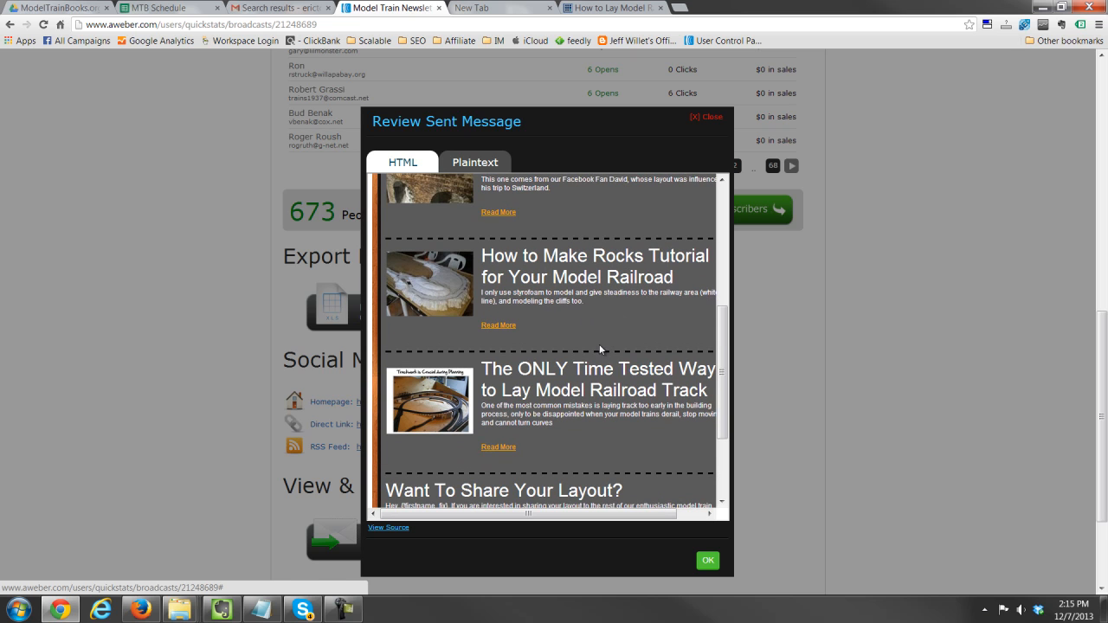
scroll(573, 438, "down", 4)
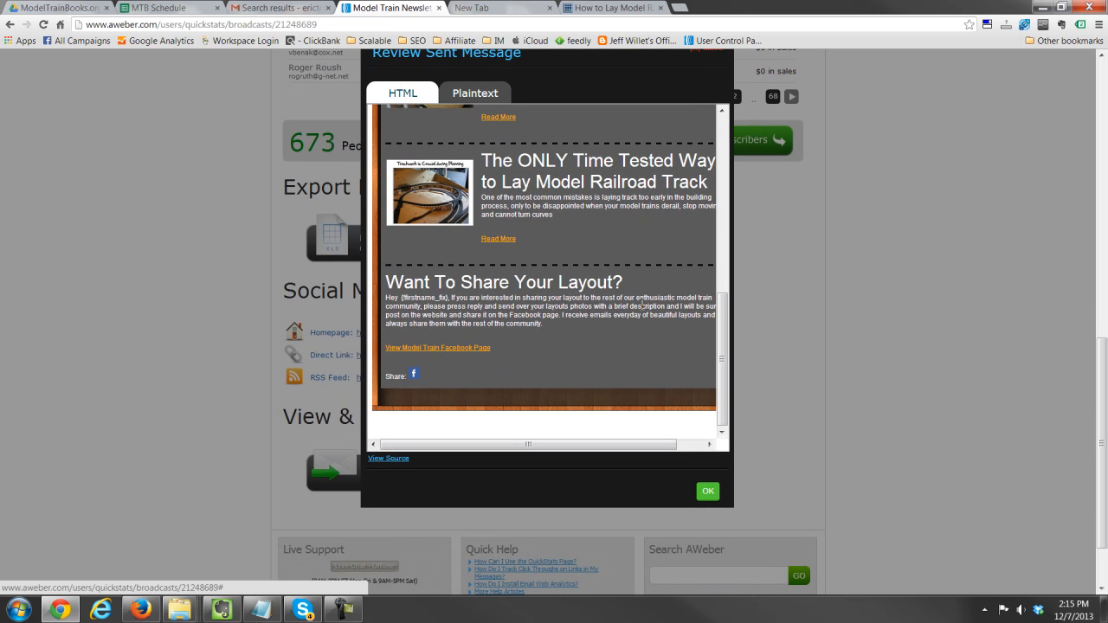
scroll(642, 305, "up", 10)
scroll(745, 100, "up", 1)
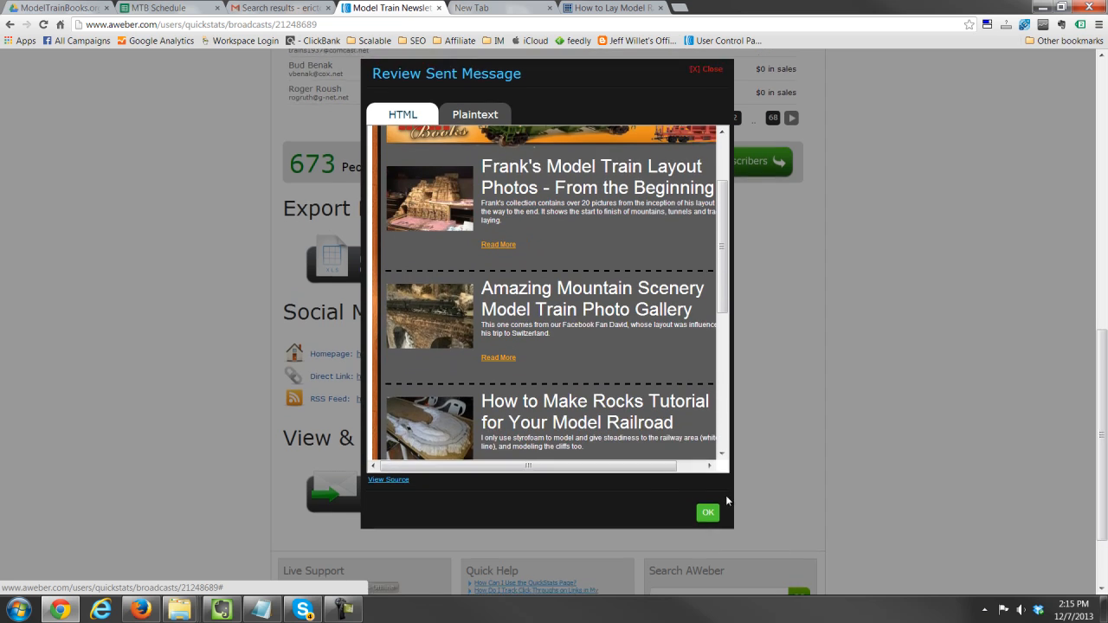
left_click(712, 76)
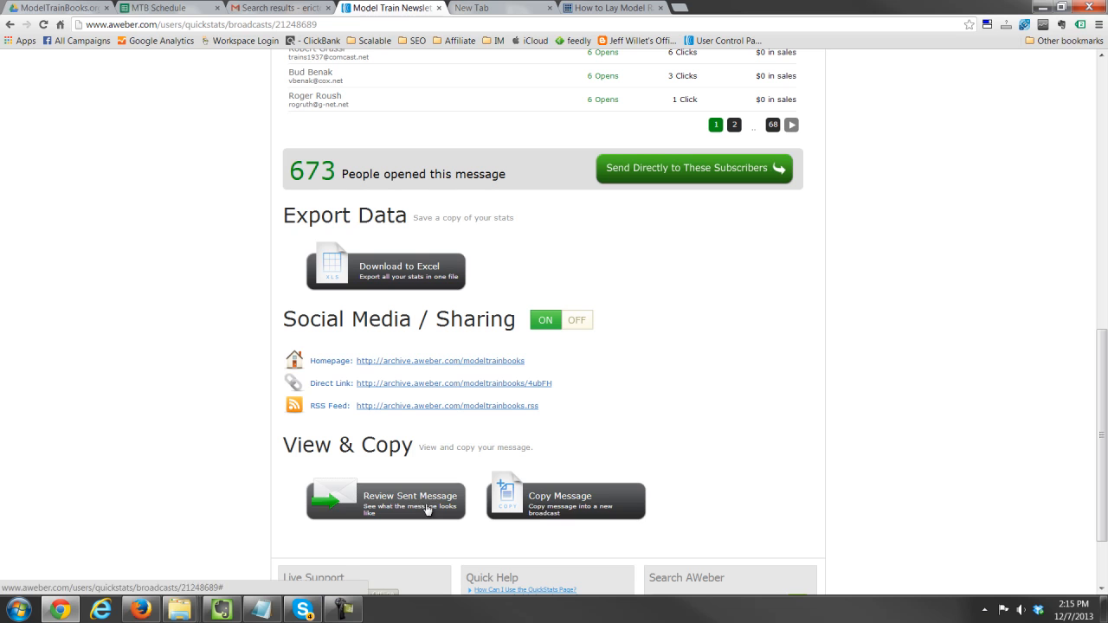
Copy the sent newsletter message into a new broadcast
left_click(561, 504)
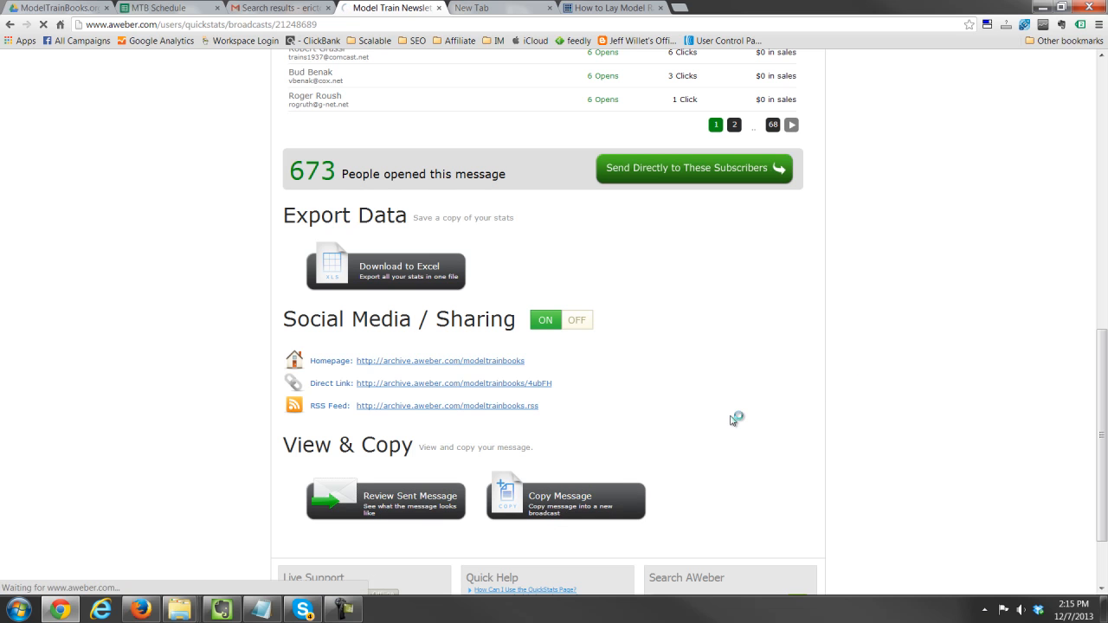
scroll(562, 321, "up", 8)
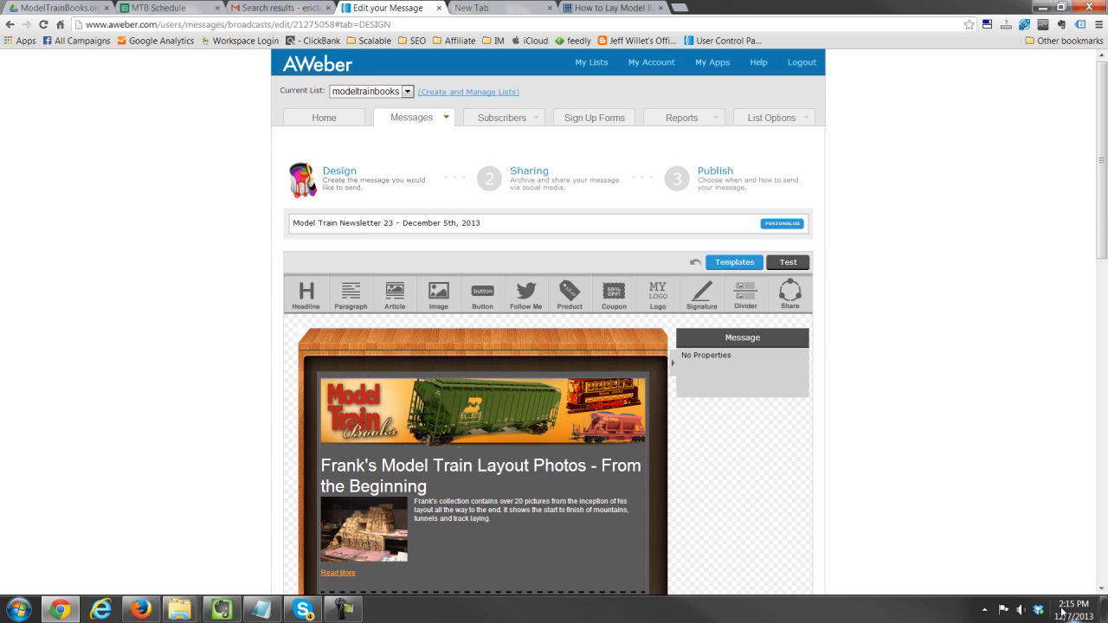
Check the December 2013 dates in the system calendar for the newsletter's send date
mouse_move(1062, 611)
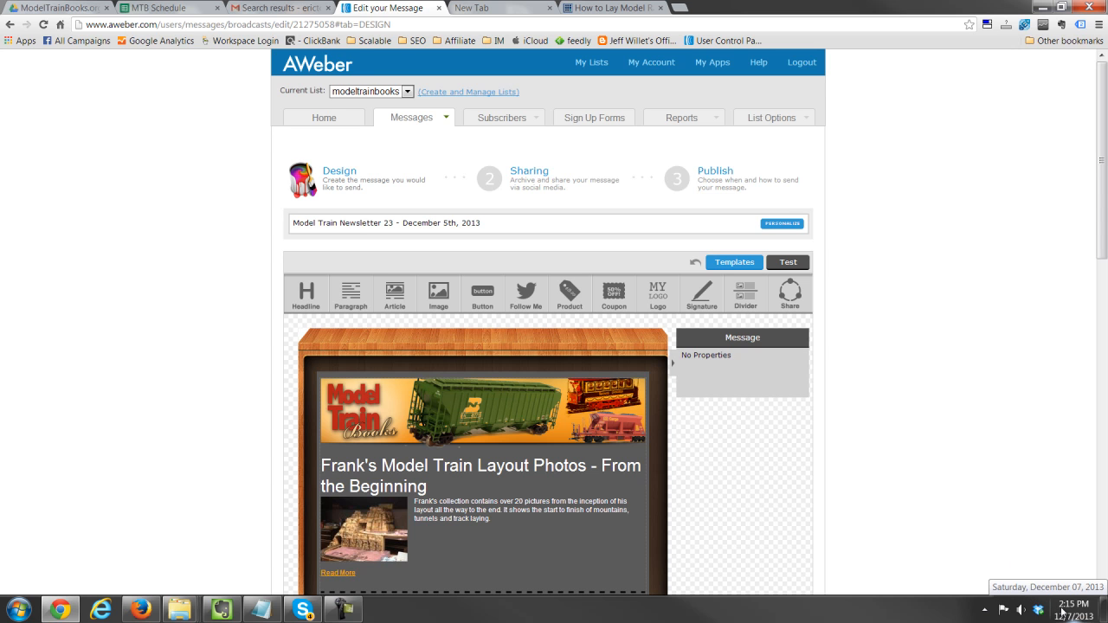
left_click(1062, 611)
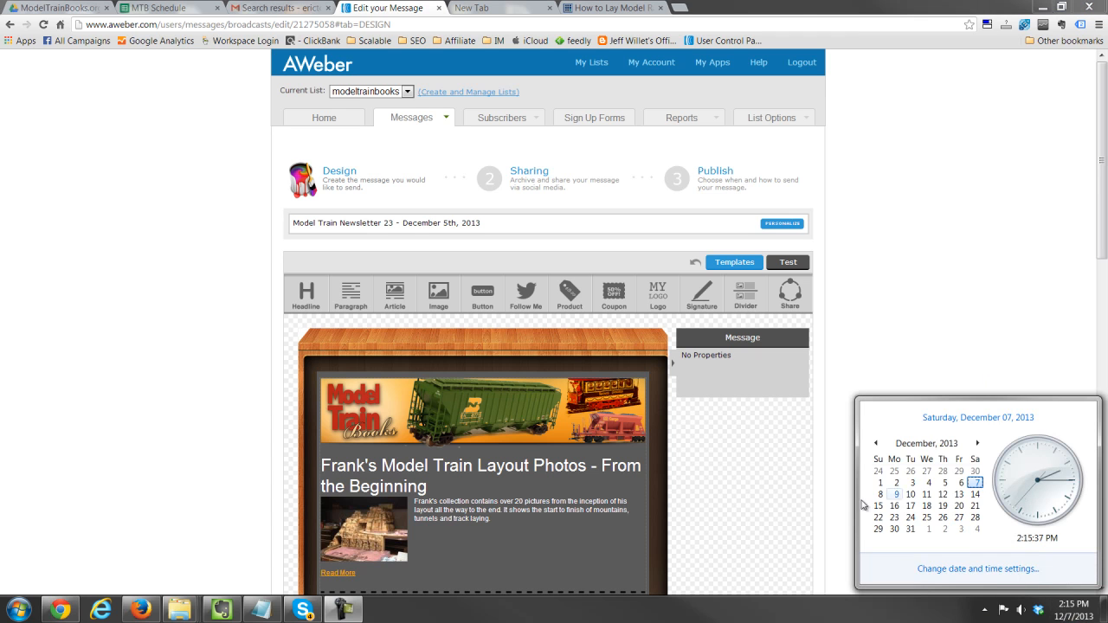
left_click(968, 313)
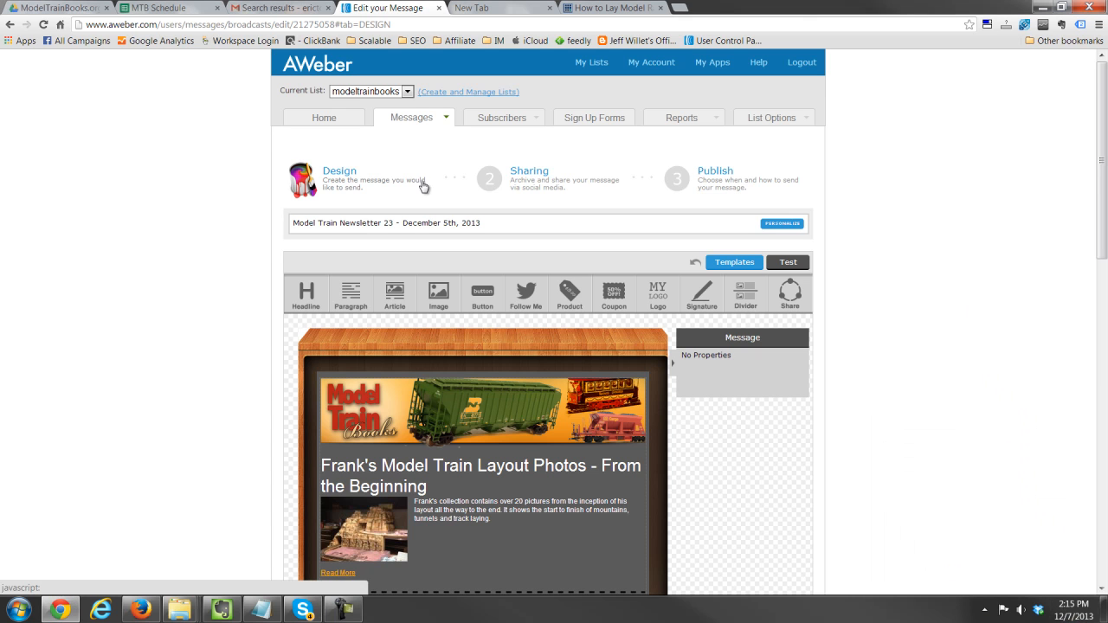
left_click(1081, 615)
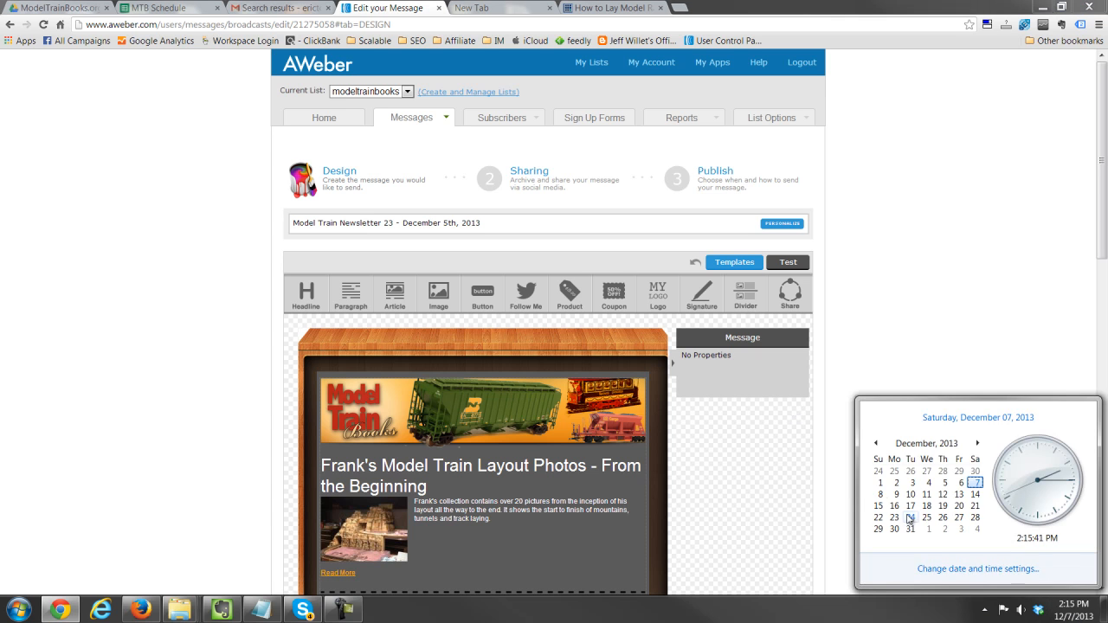
left_click(974, 337)
Change the broadcast's subject to "Model Train Newsletter 24 - December 8th, 2013"
left_click(400, 223)
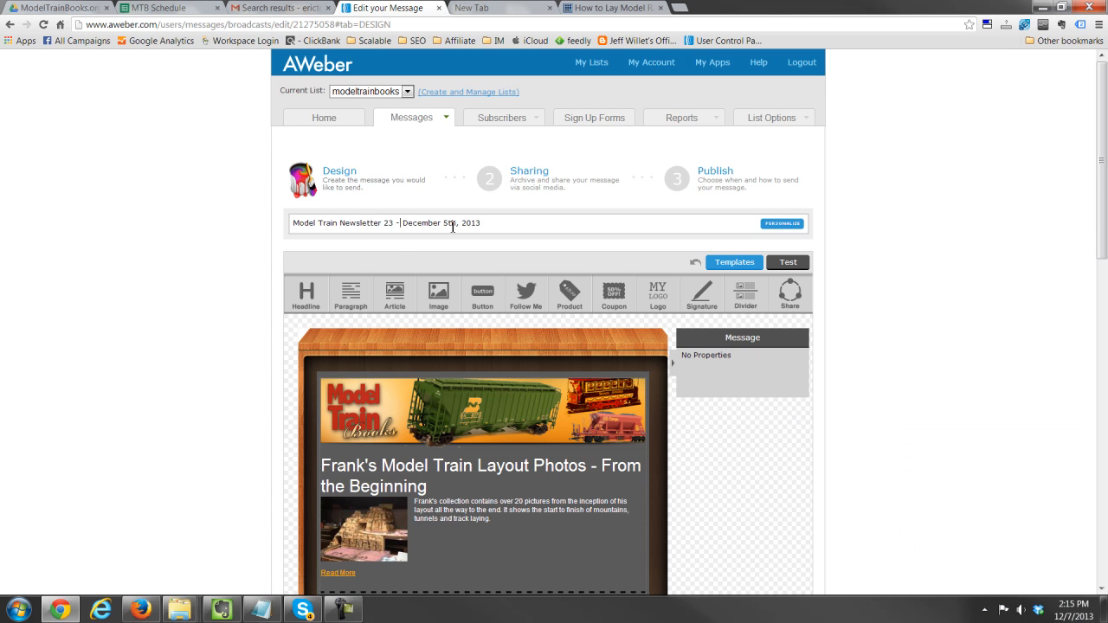
key("BackSpace")
type("8")
key("BackSpace")
type("4")
scroll(490, 361, "down", 1)
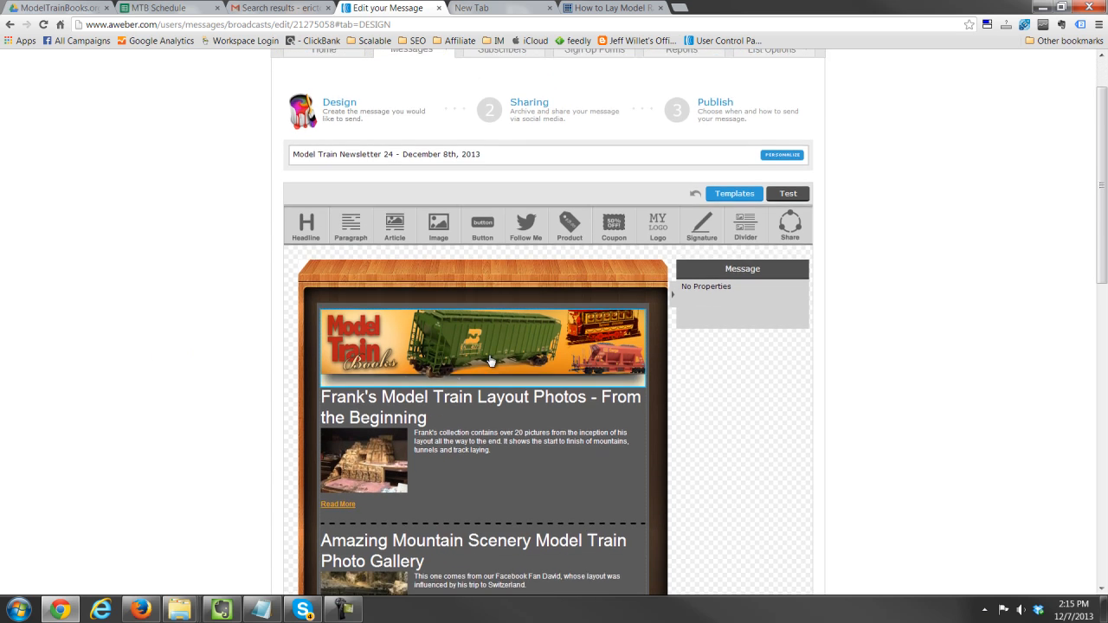
Open the modeltrainbooks.org home page in a new browser tab
scroll(519, 362, "down", 3)
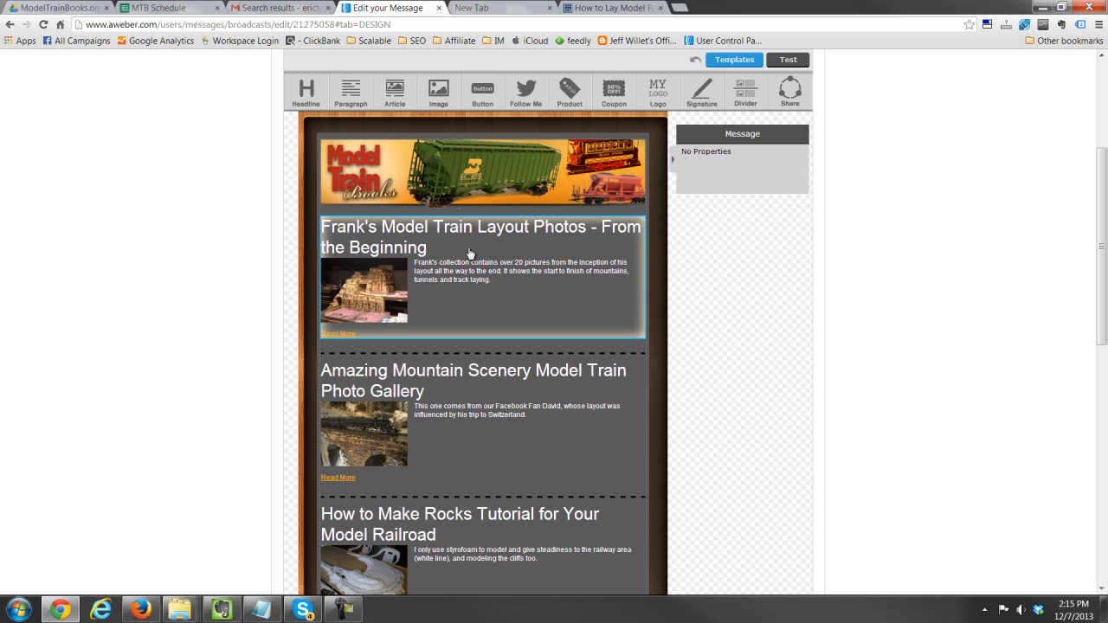
left_click(648, 8)
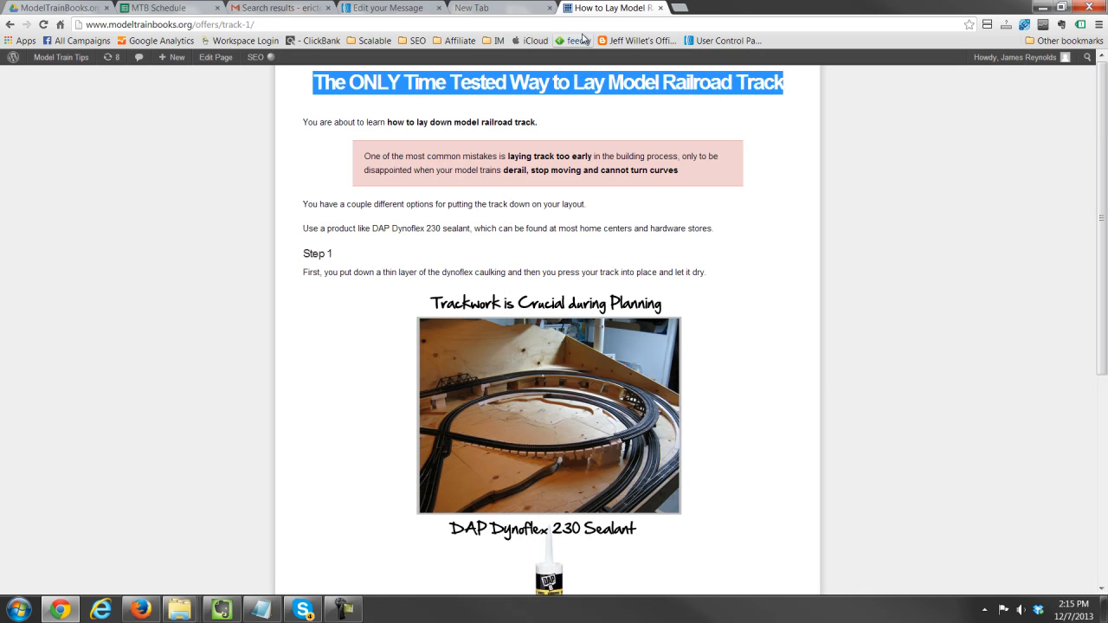
left_click(680, 8)
type("mode")
key("Return")
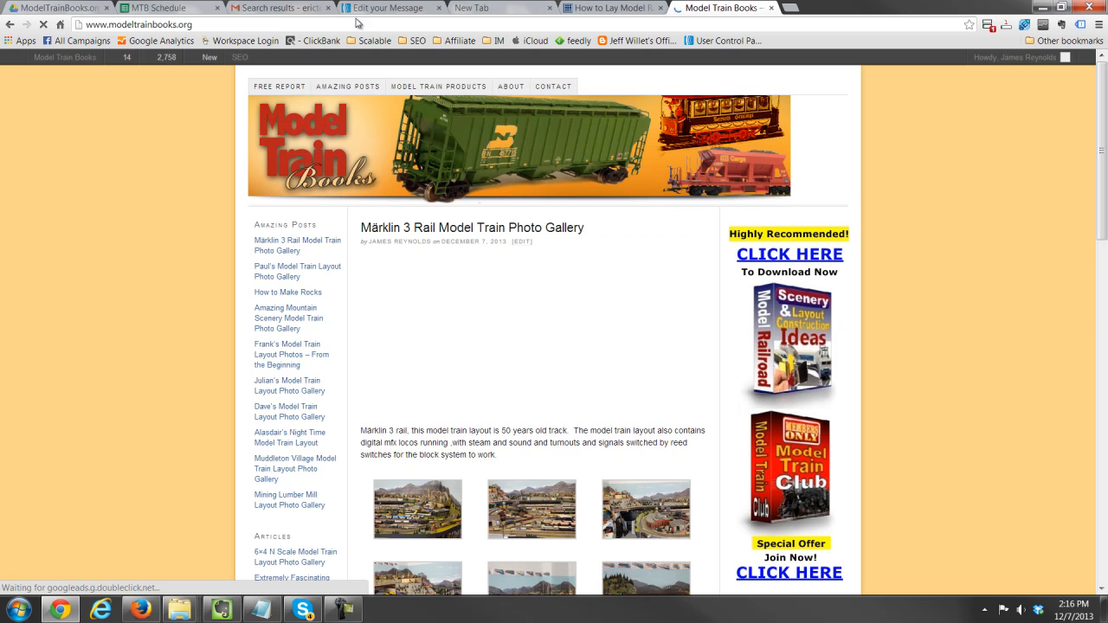
Compare the articles in the copied newsletter with the newest posts on the Model Train Books site and the track-laying offer page
left_click(357, 10)
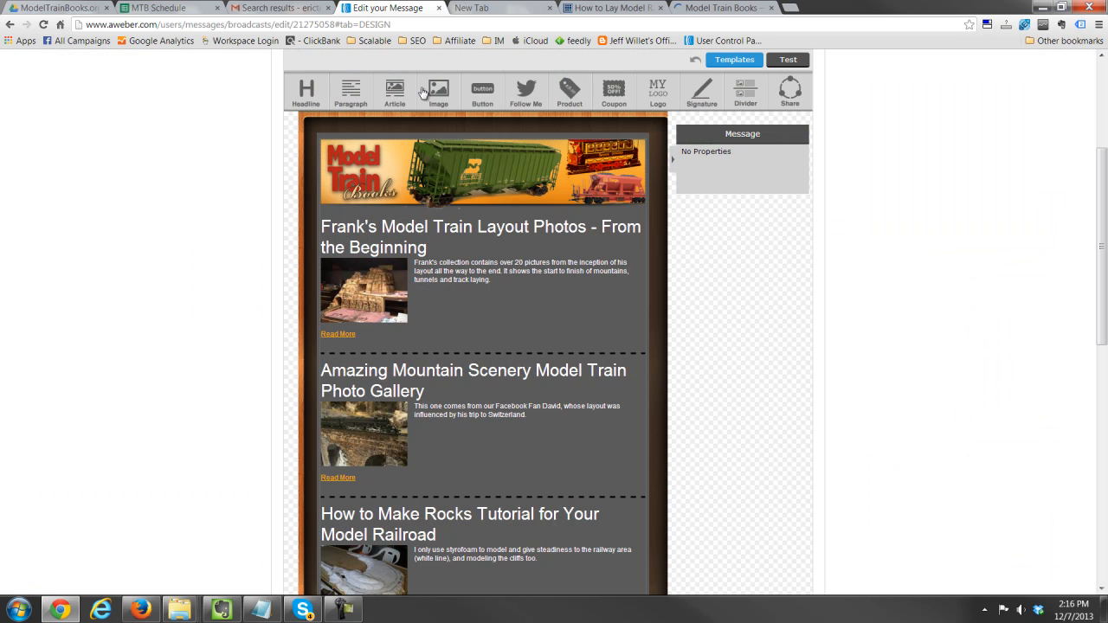
left_click(620, 7)
left_click(726, 8)
left_click(387, 9)
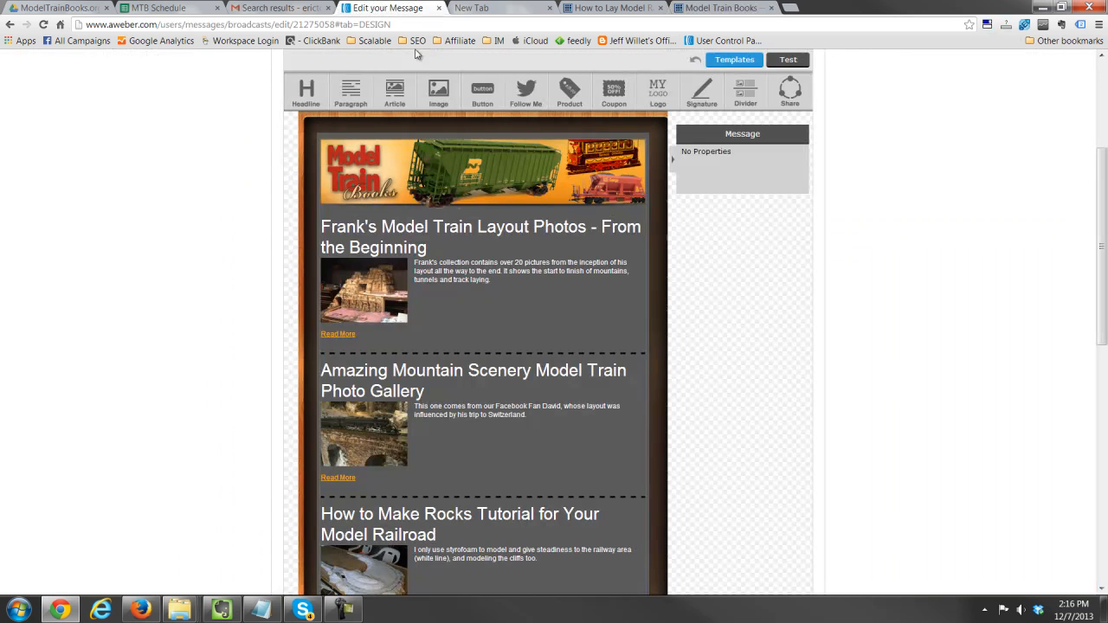
scroll(462, 415, "down", 1)
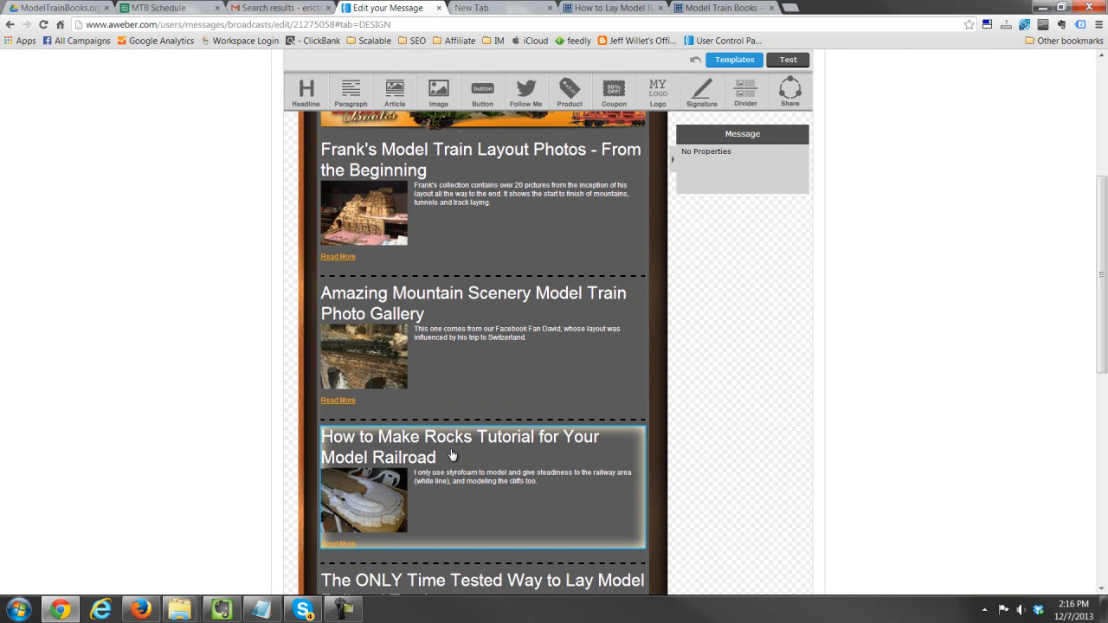
scroll(451, 456, "down", 2)
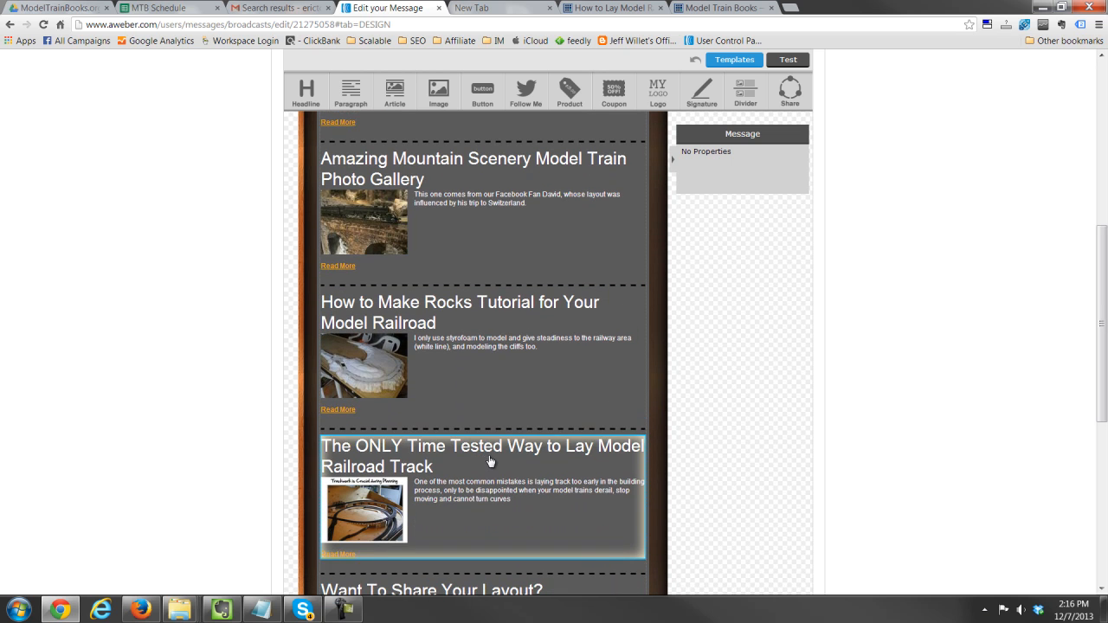
left_click(694, 8)
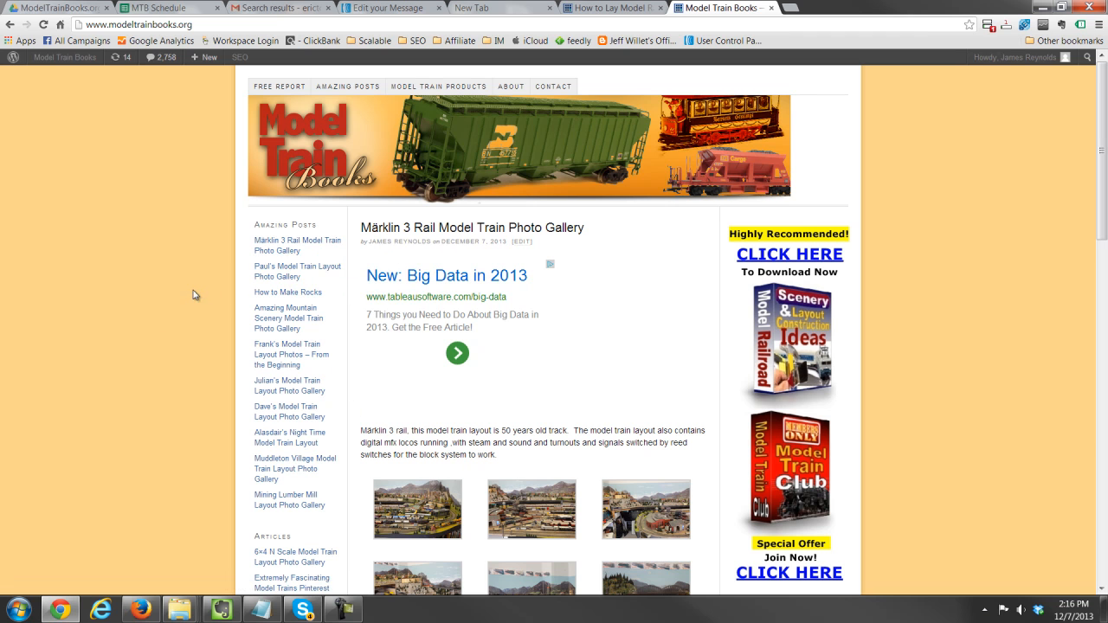
left_click(445, 10)
scroll(381, 286, "up", 3)
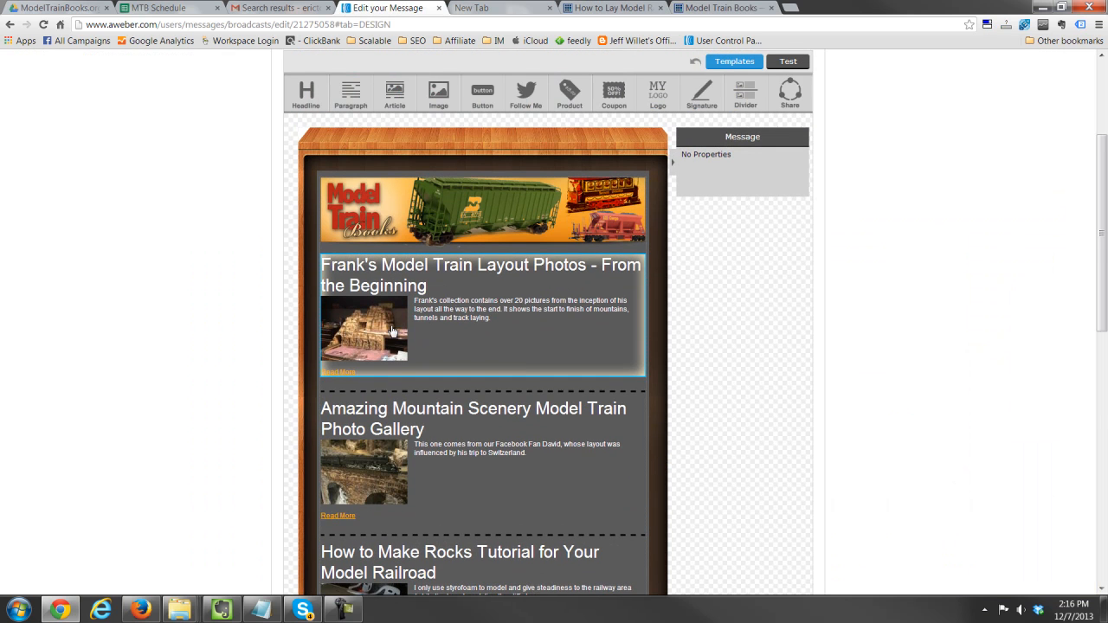
scroll(552, 321, "down", 2)
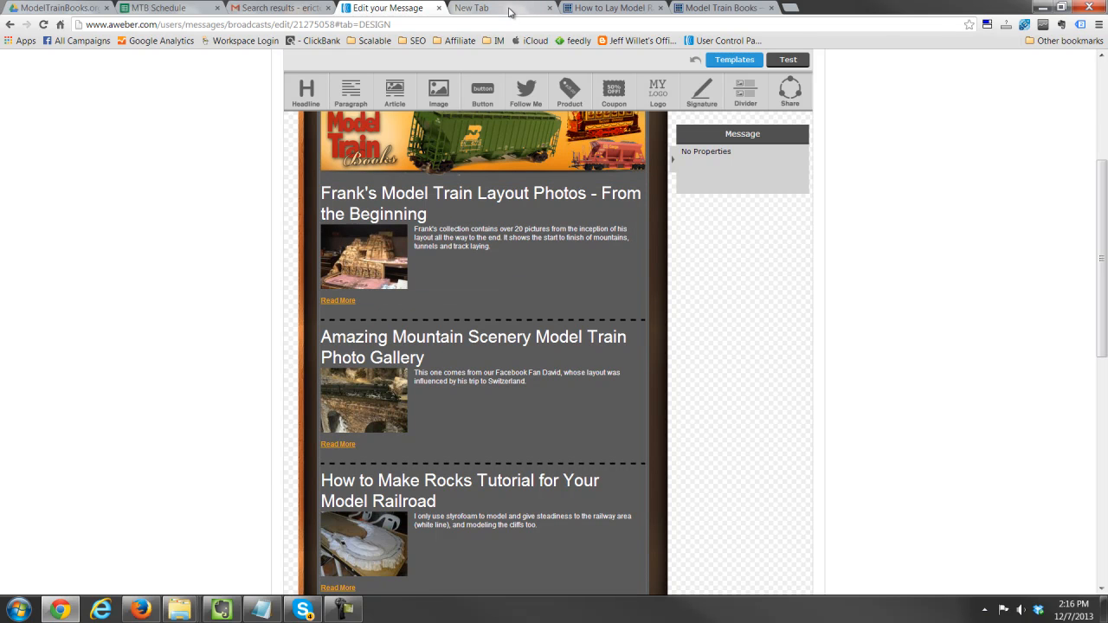
left_click(724, 9)
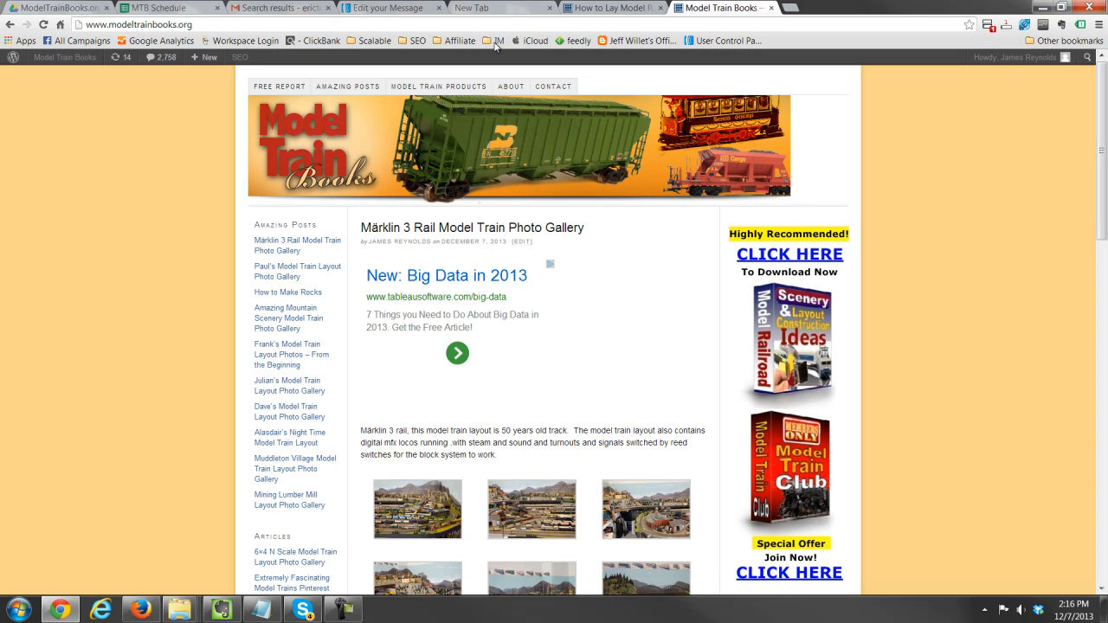
left_click(588, 9)
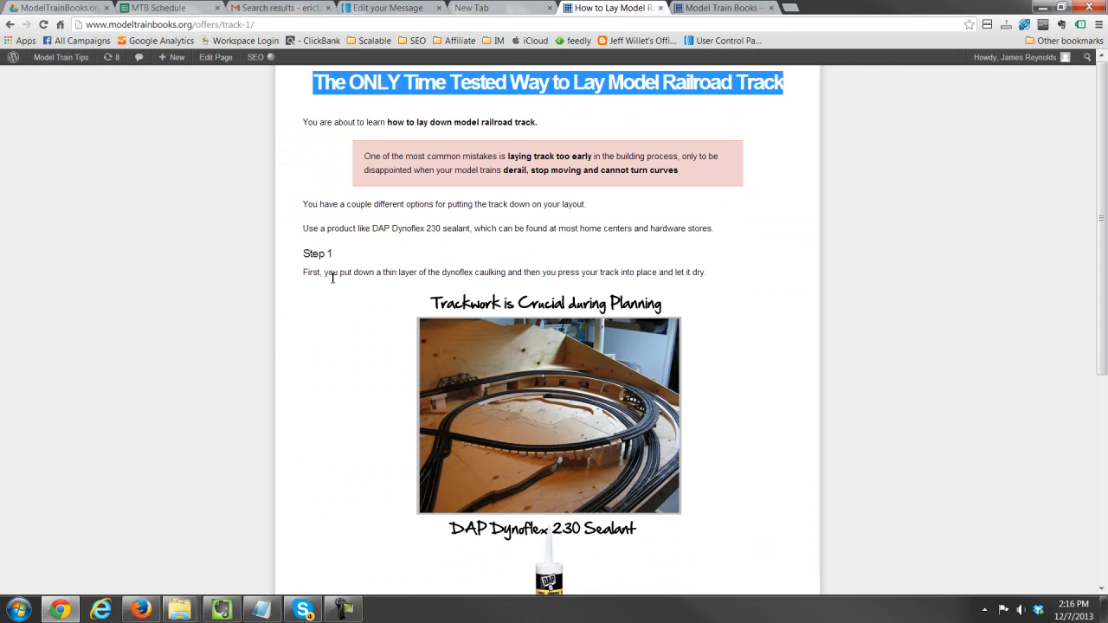
left_click(377, 8)
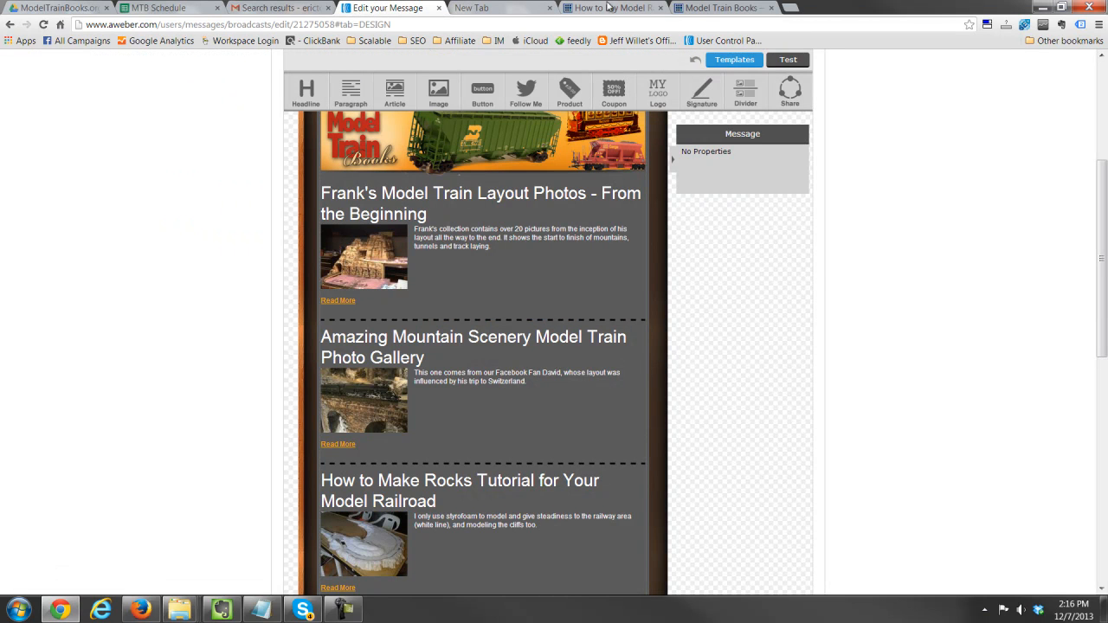
Open the post "Paul's Model Train Layout Photo Gallery" on the Model Train Books site and copy its title
left_click(698, 8)
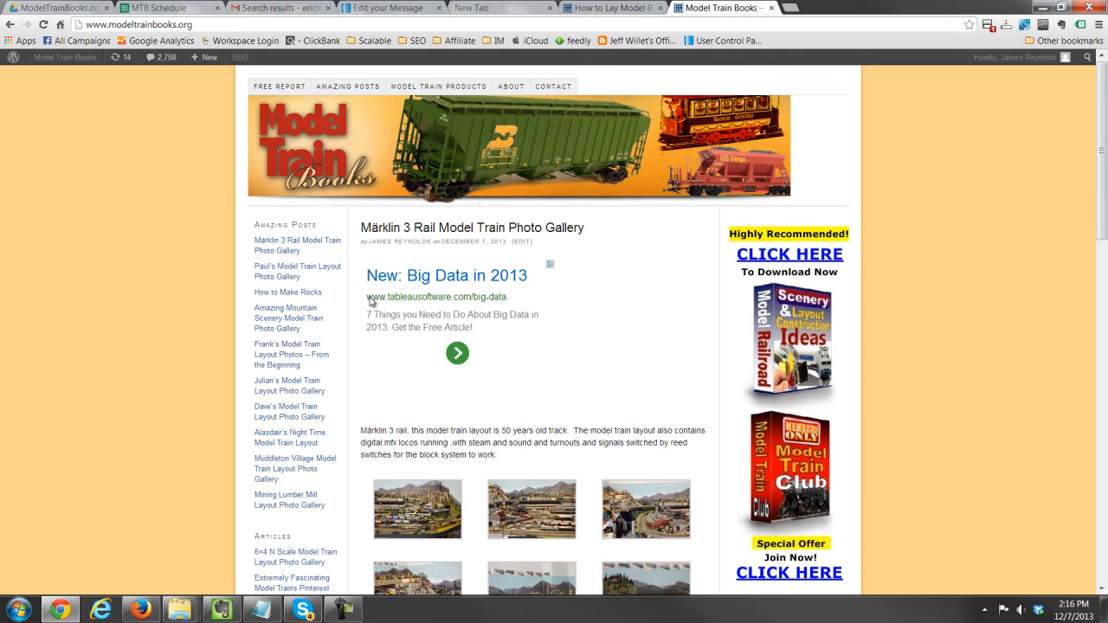
left_click(259, 277)
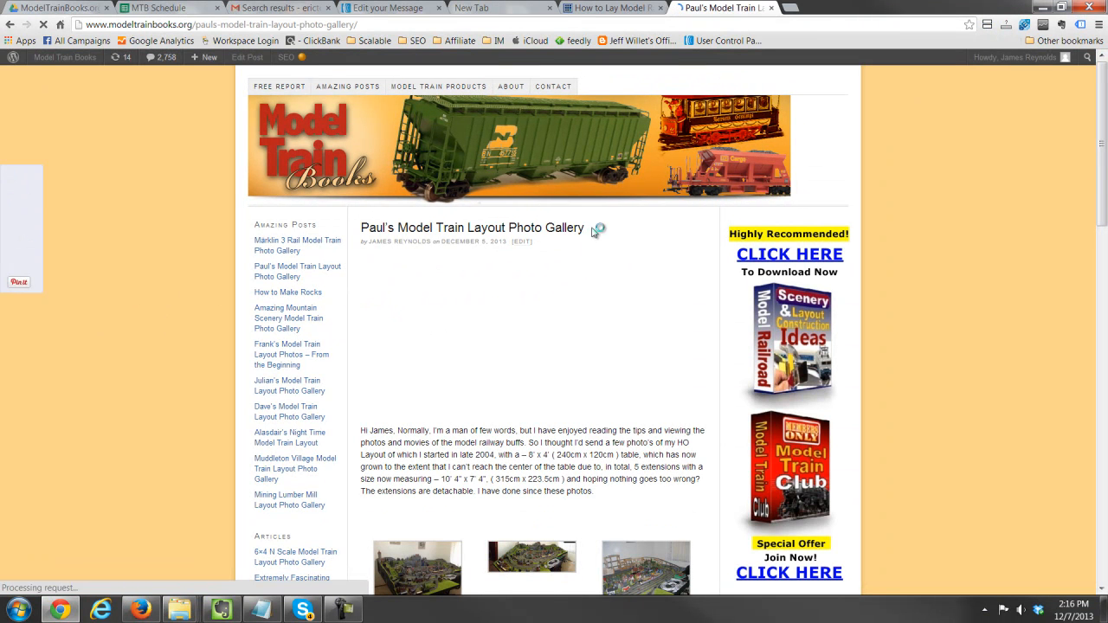
left_click_drag(586, 228, 355, 231)
key("ctrl+c")
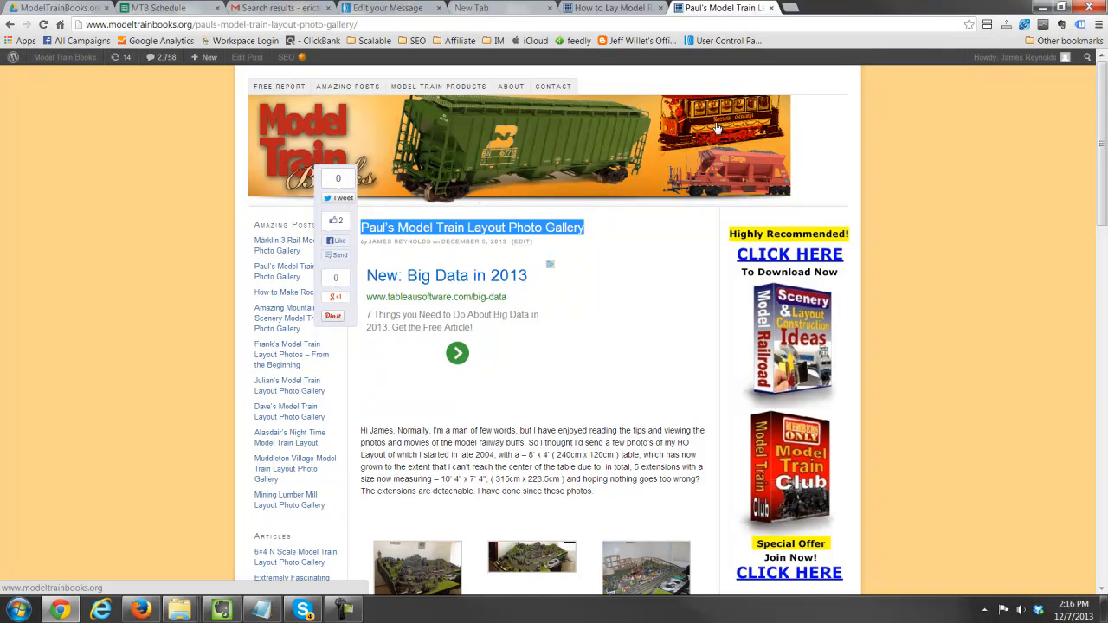
Switch to Notepad, replace its contents with the copied post title, and copy the title as plain text
left_click(261, 610)
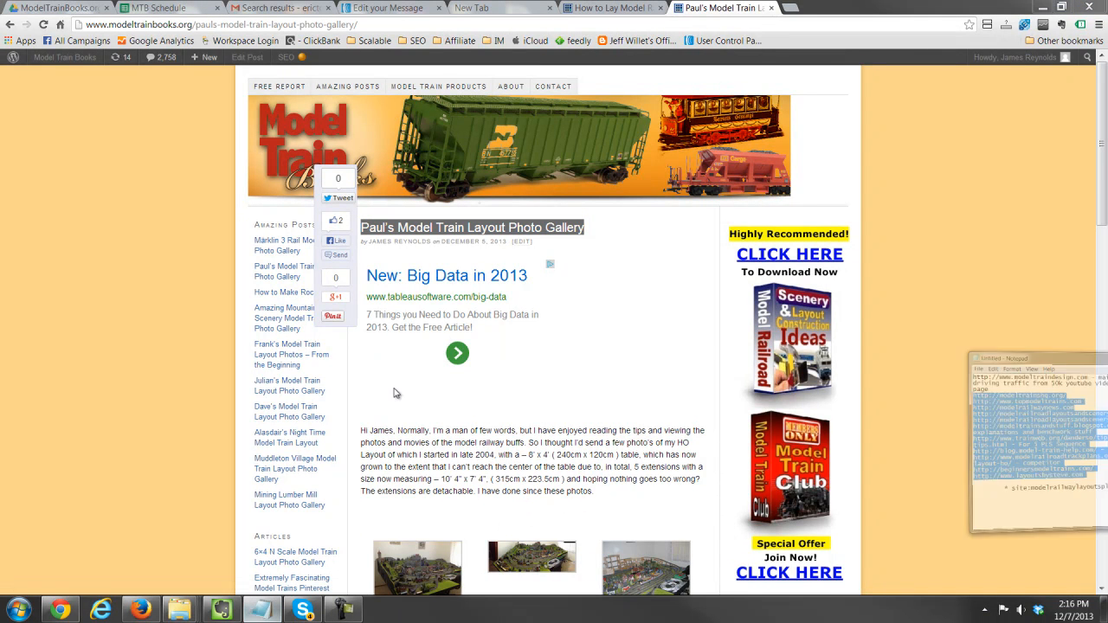
left_click_drag(1107, 251, 240, 243)
left_click(433, 390)
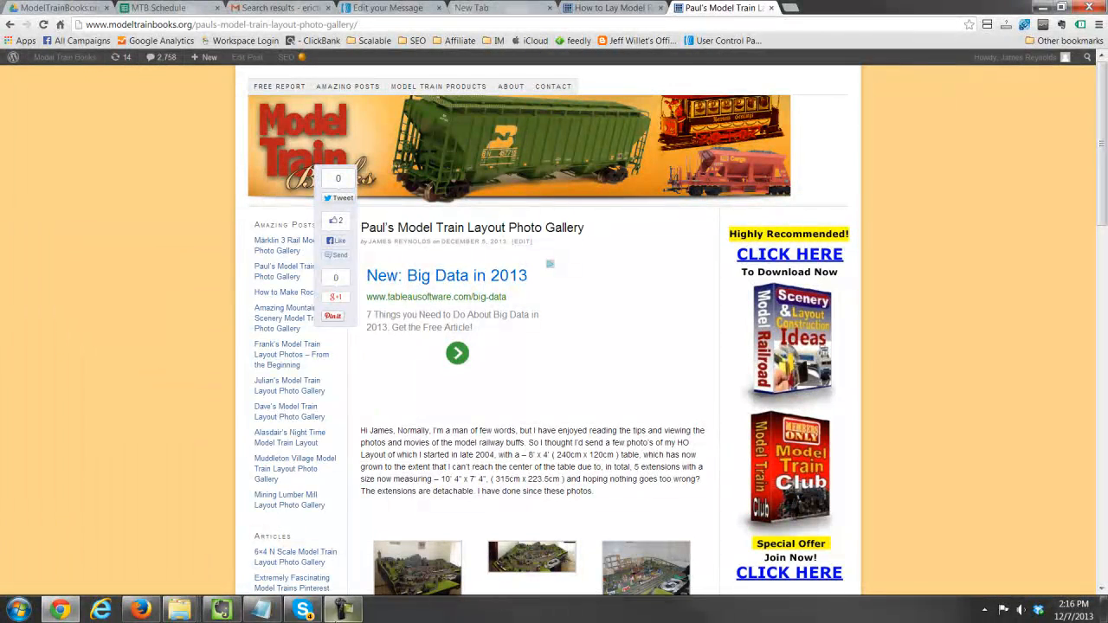
left_click(262, 610)
left_click(220, 468)
key("ctrl+a")
key("ctrl+v")
left_click_drag(343, 269, 13, 267)
key("ctrl+c")
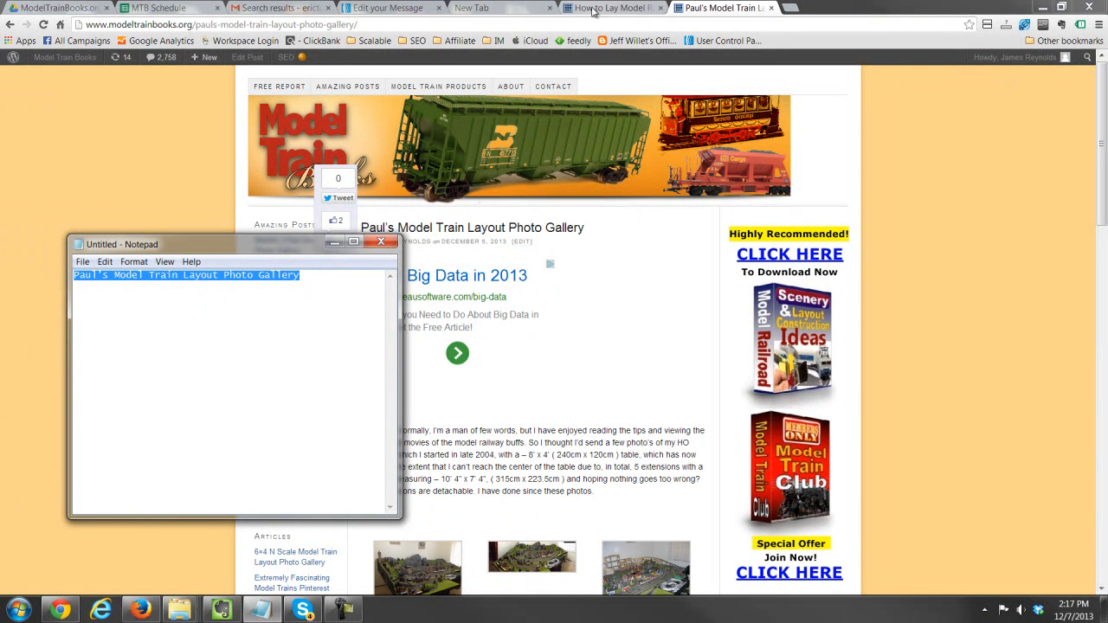
Replace the headline of the newsletter's first article with "Paul's Model Train Layout Photo Gallery"
left_click(414, 11)
left_click(441, 214)
left_click_drag(427, 215, 305, 197)
key("ctrl+v")
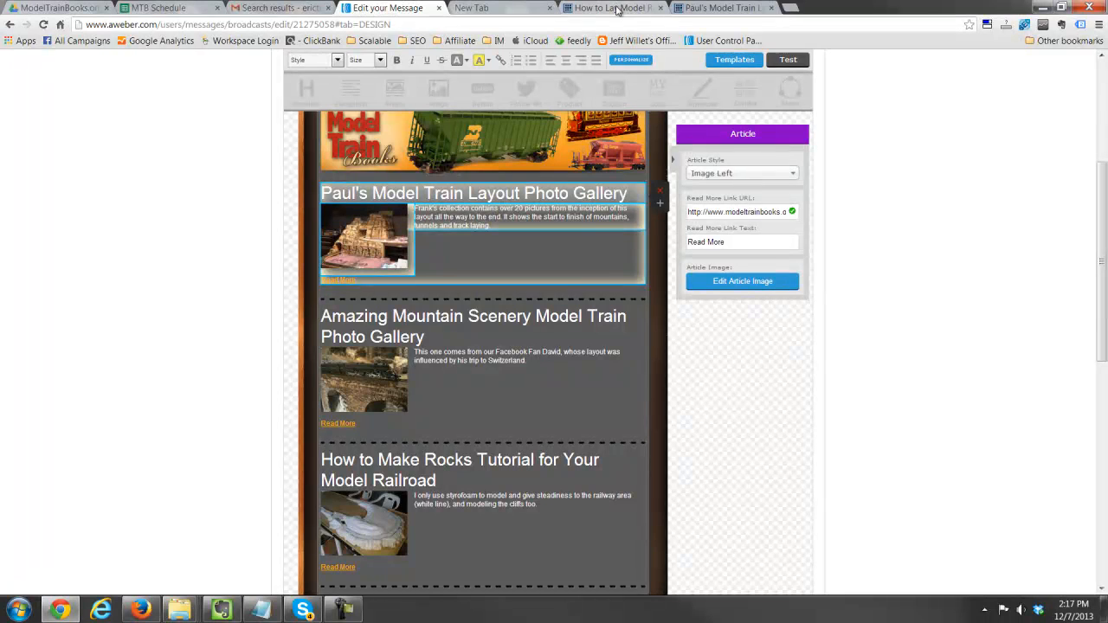
Copy the post's excerpt from "HO Layout of which I started in late 2004" through "reach the center of the table"
left_click(723, 8)
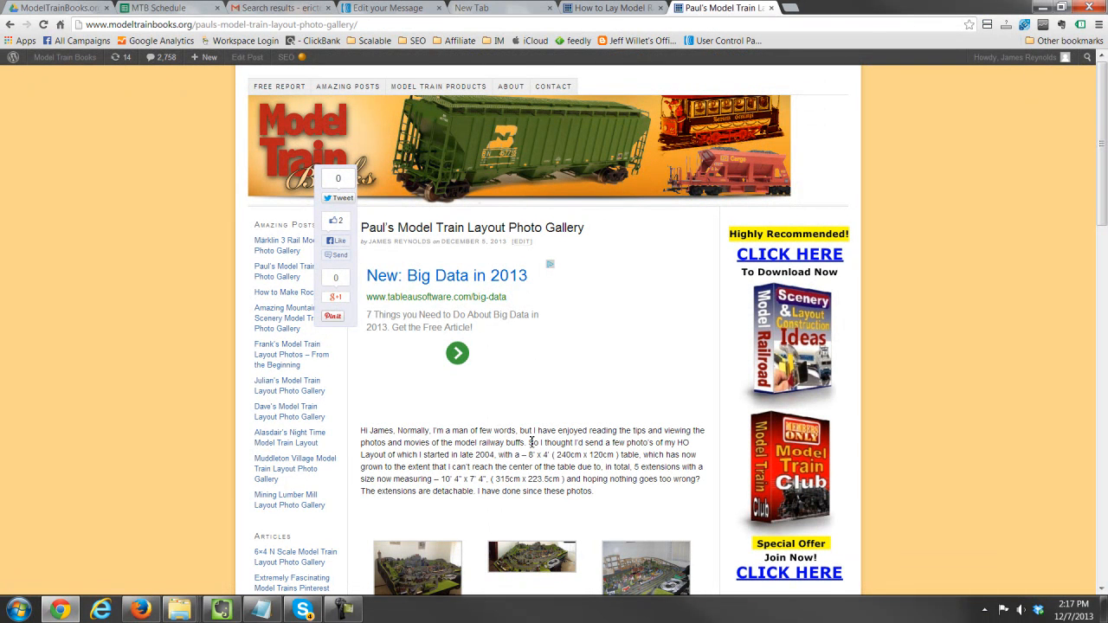
left_click(417, 8)
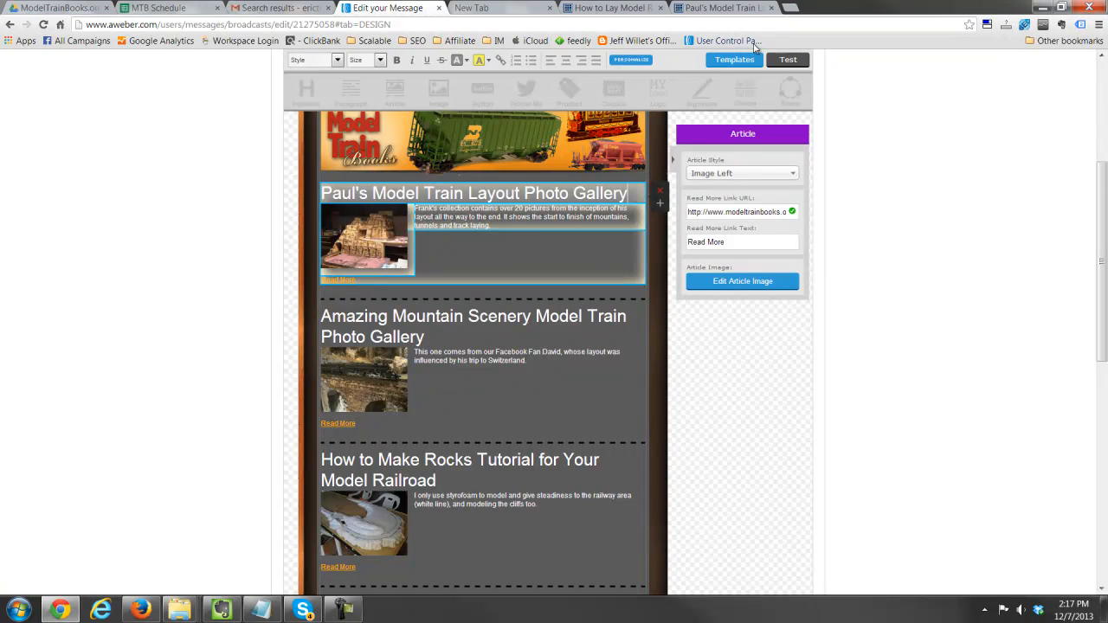
left_click(736, 9)
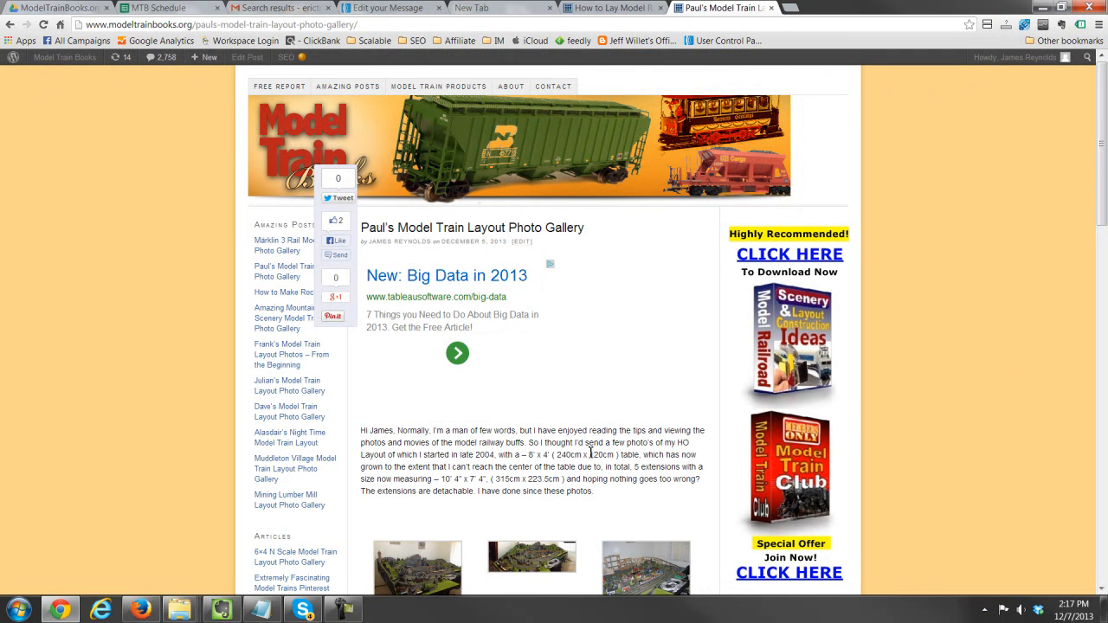
left_click_drag(679, 444, 447, 468)
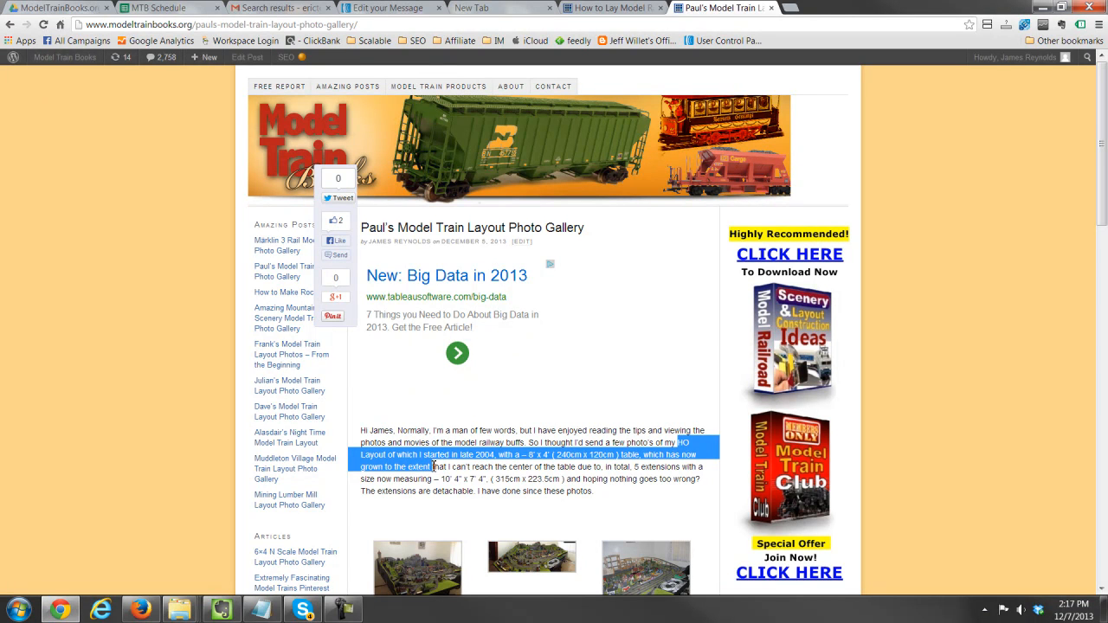
left_click_drag(434, 467, 573, 469)
key("ctrl+c")
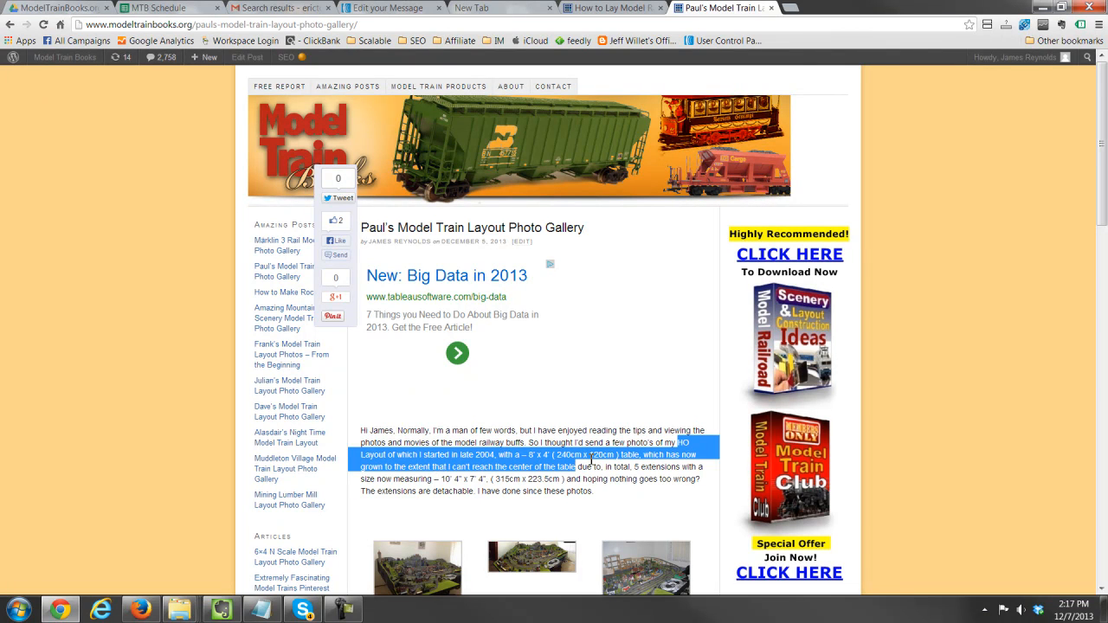
Paste the excerpt into Notepad over the old title, cut it as plain text, and return to the browser
left_click(259, 611)
key("ctrl+v")
key("ctrl+a")
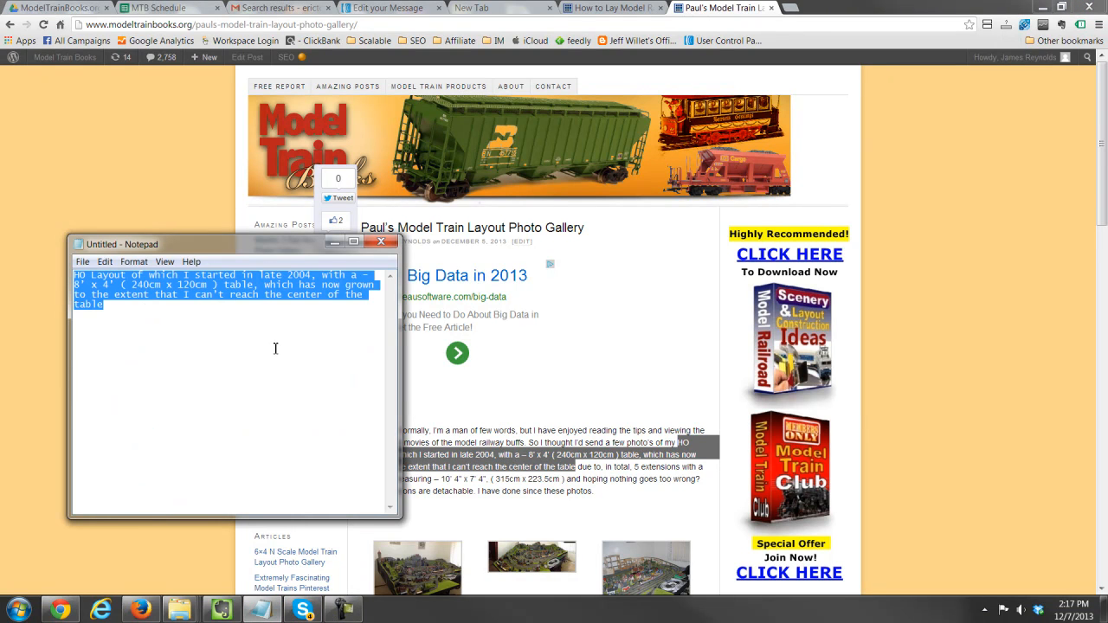
key("ctrl+x")
left_click(148, 104)
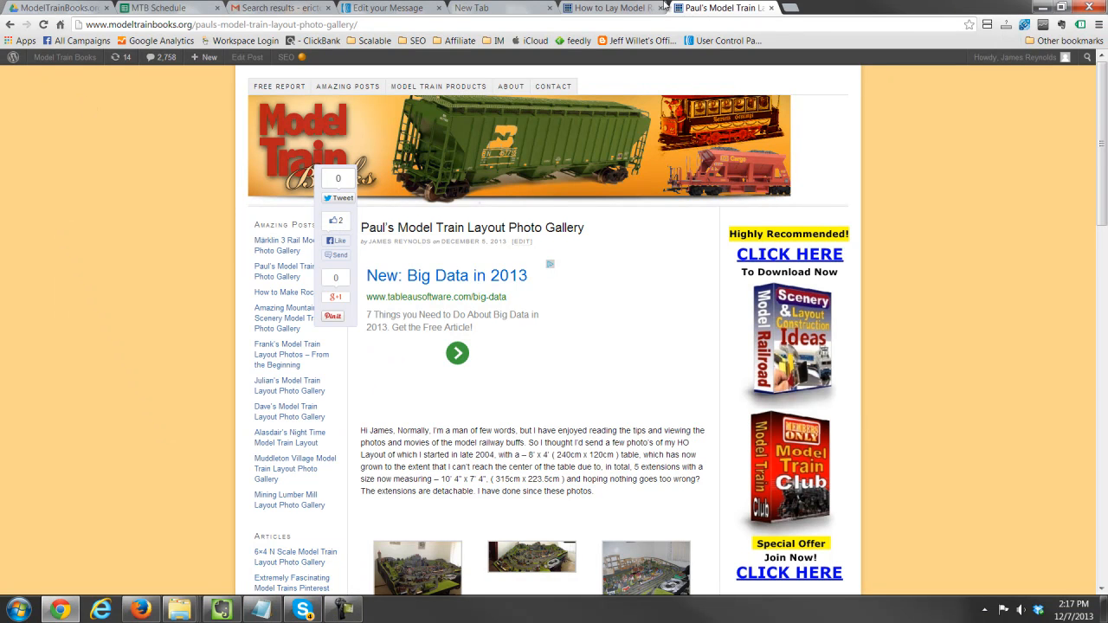
Replace the first article's description with the HO layout excerpt and deselect the article
left_click(362, 9)
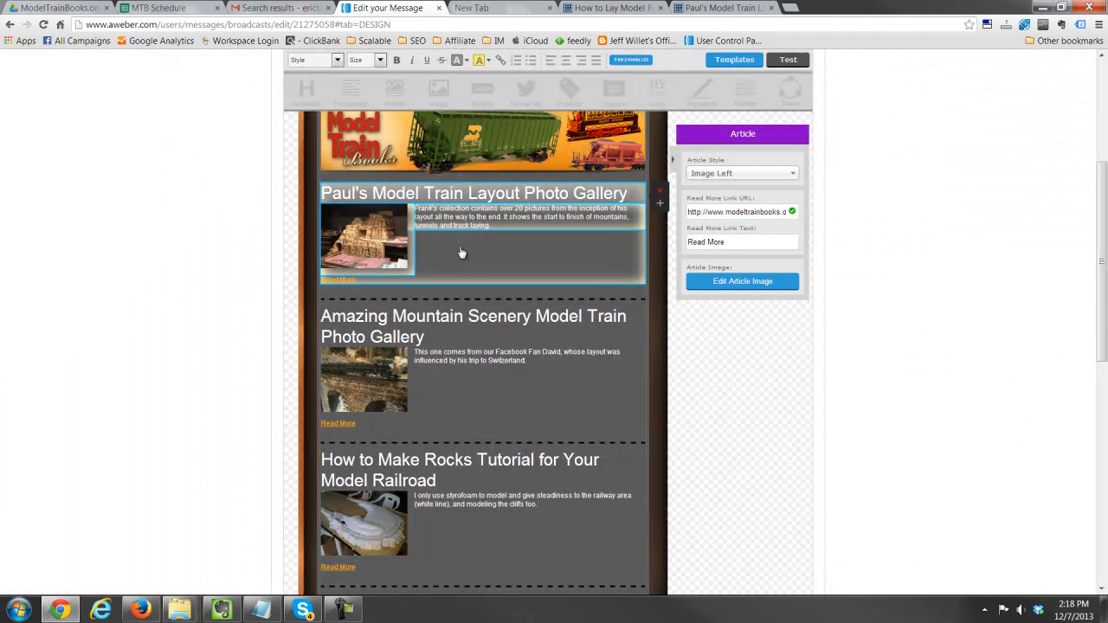
left_click_drag(457, 218, 486, 218)
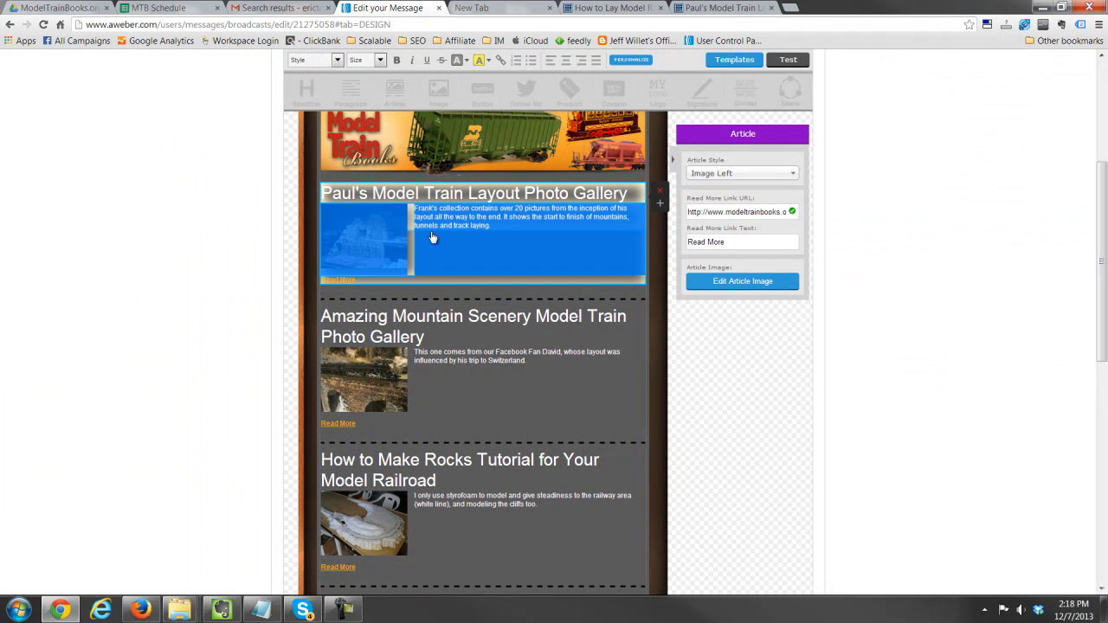
key("ctrl+a")
key("ctrl+v")
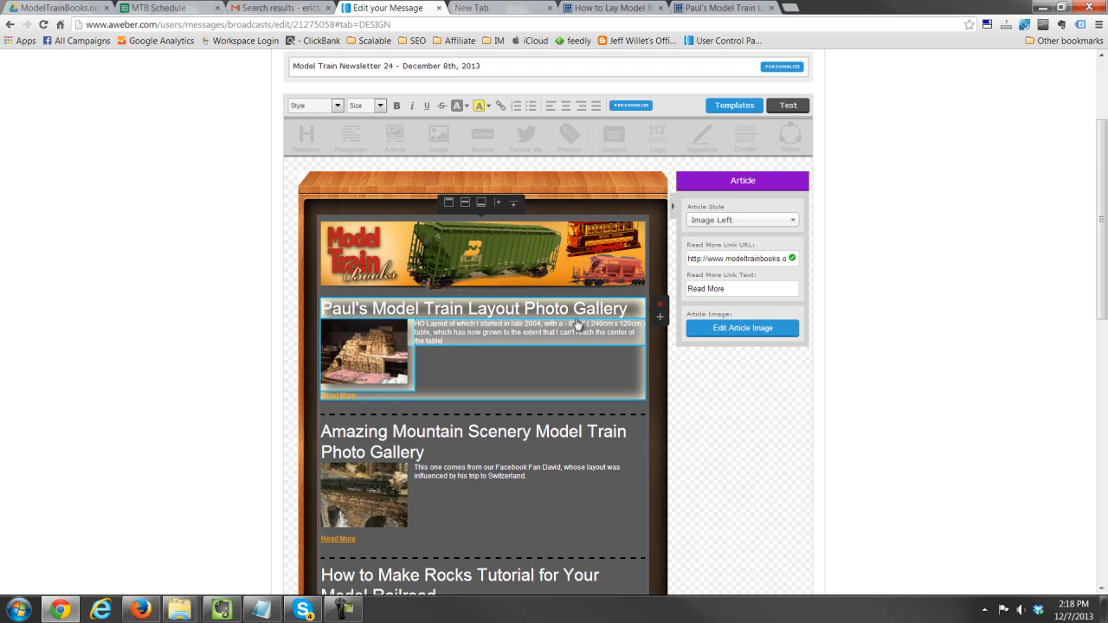
left_click(708, 396)
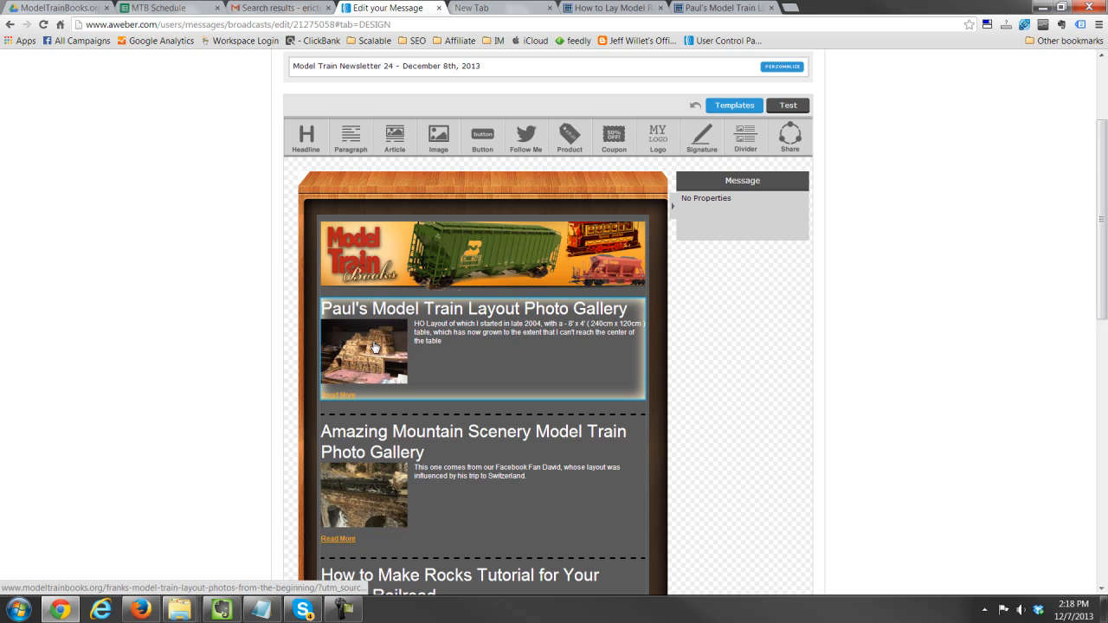
Open a layout photo from the gallery post and save it to the Desktop as the JPEG "Photo-07-1024x764"
left_click(712, 8)
scroll(627, 379, "down", 3)
left_click(413, 303)
right_click(366, 215)
left_click(387, 226)
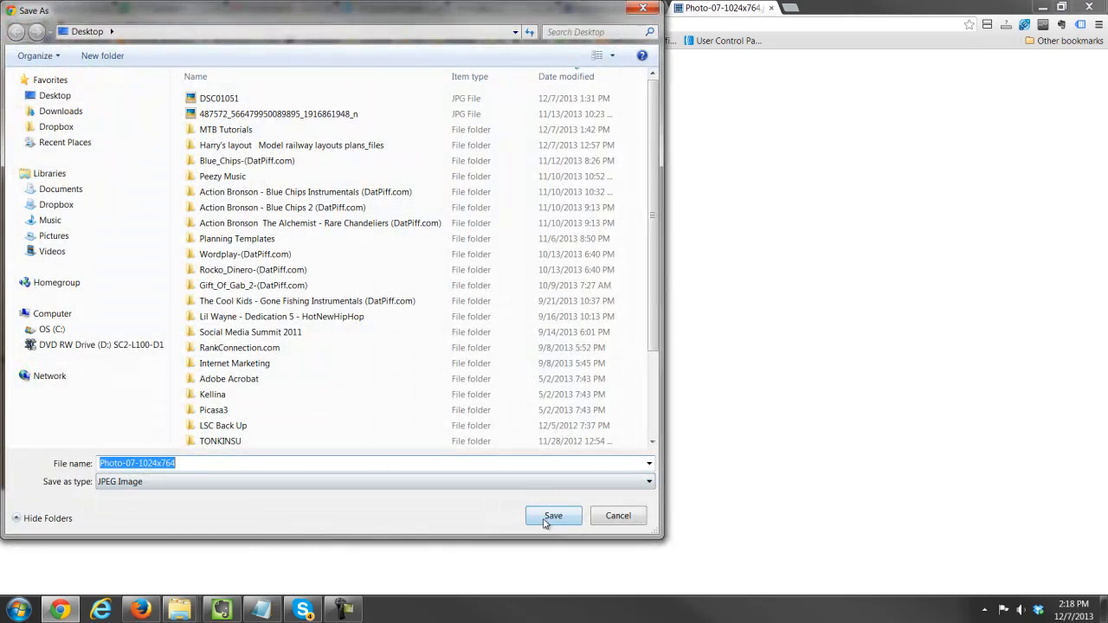
left_click(573, 518)
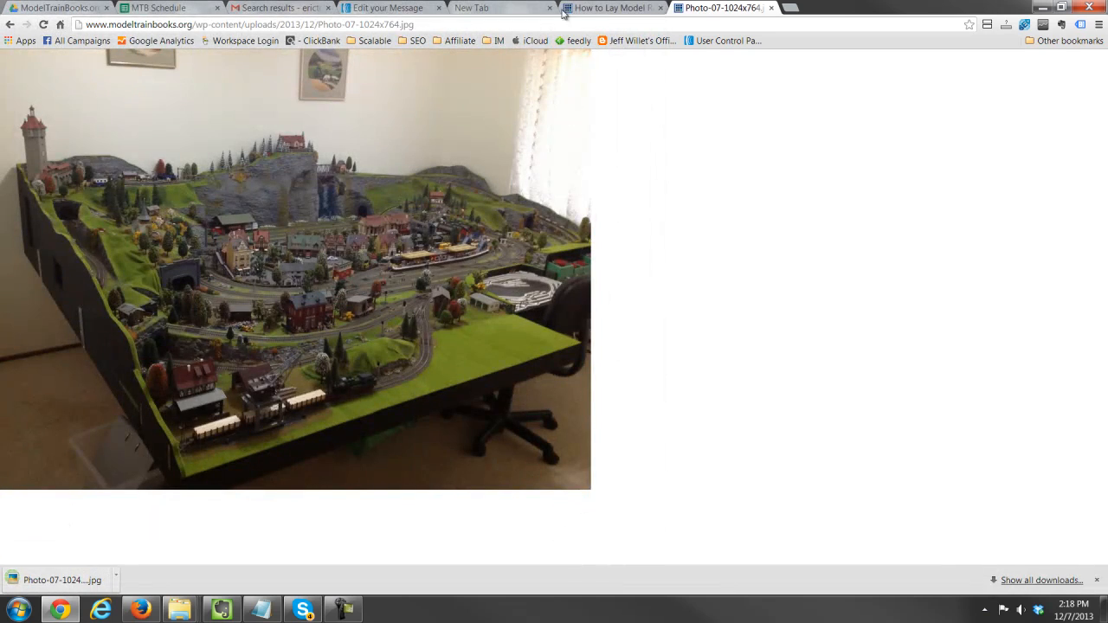
Replace the first article's picture in the newsletter with the Desktop file "Photo-07-1024x764" and deselect the article
left_click(350, 8)
left_click(366, 351)
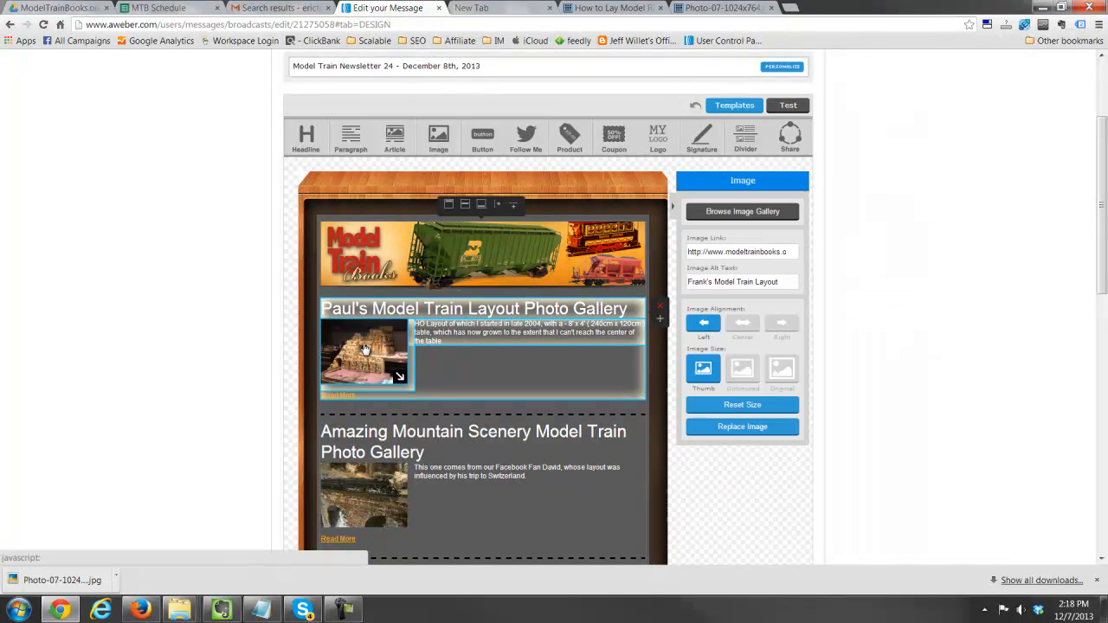
left_click(738, 433)
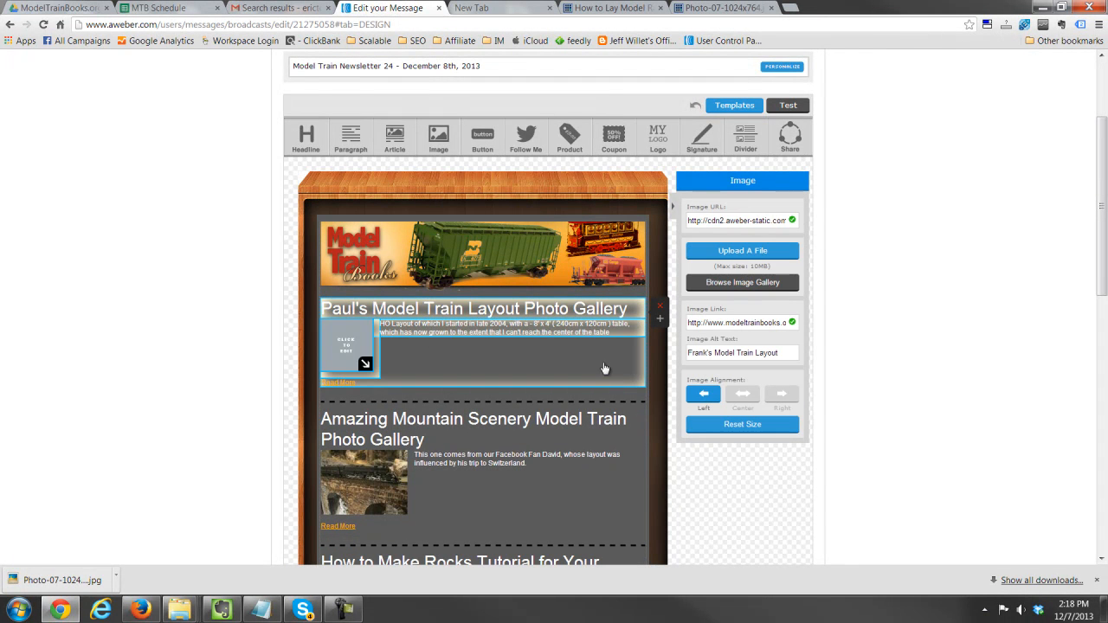
left_click(739, 252)
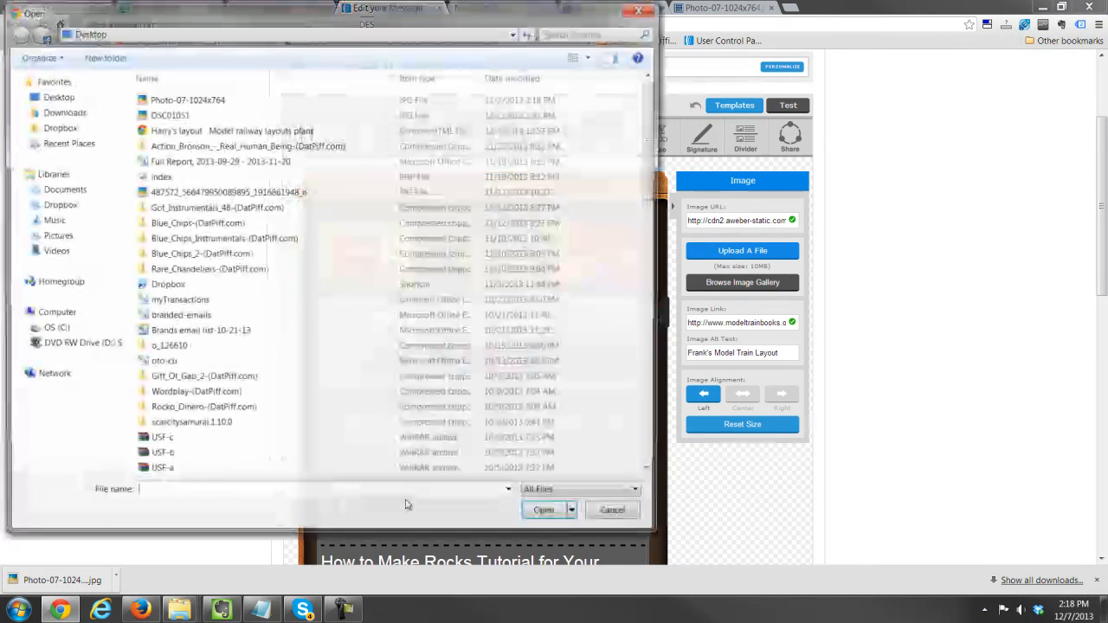
left_click(185, 99)
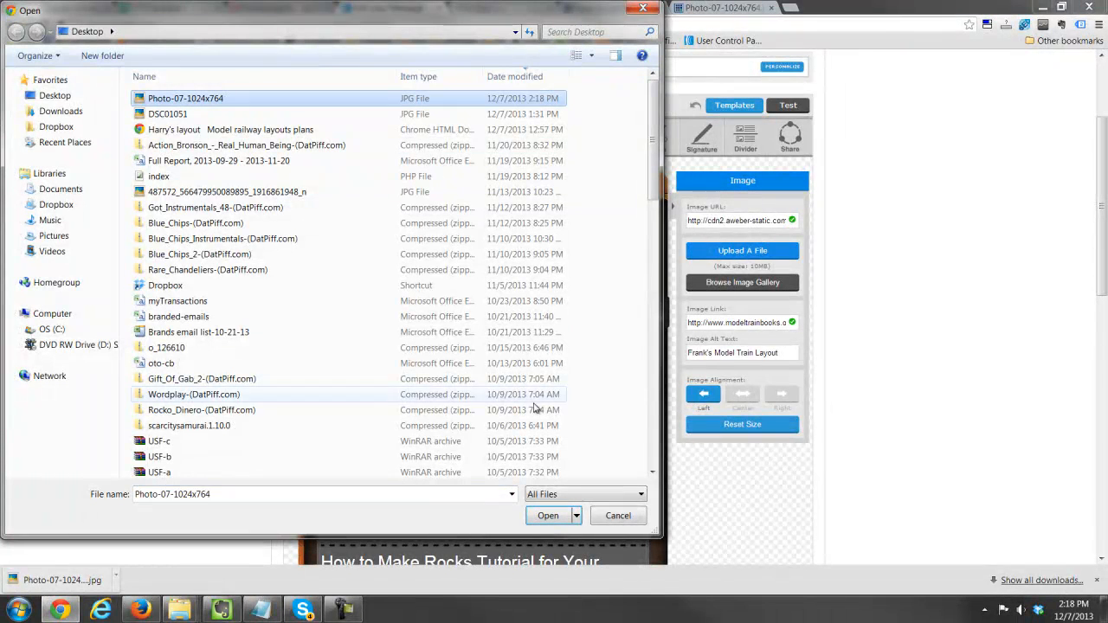
left_click(546, 516)
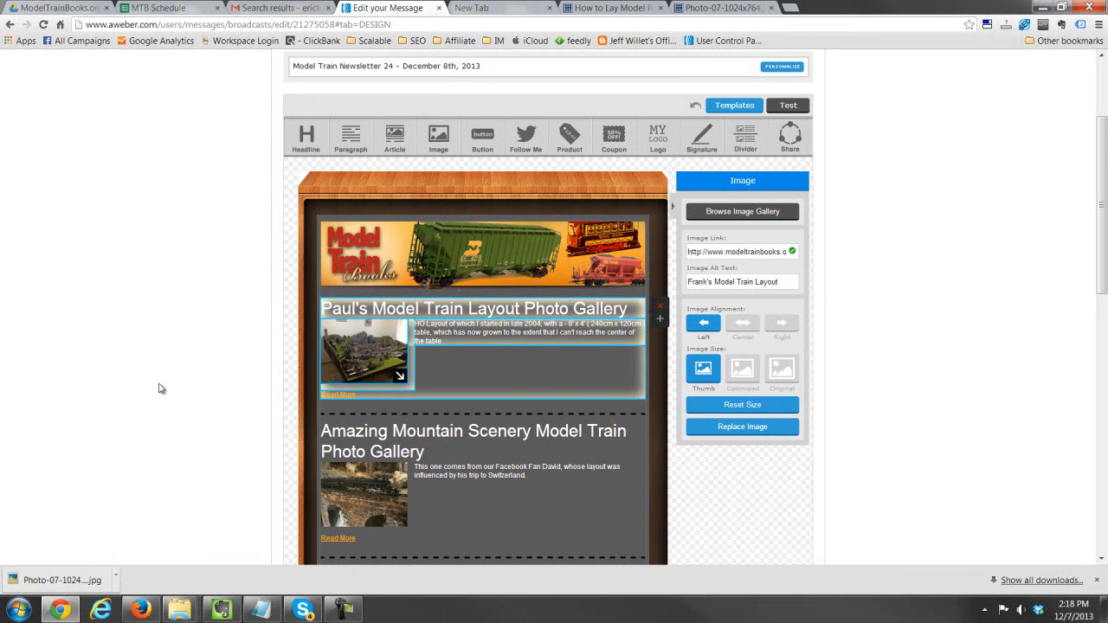
left_click(755, 509)
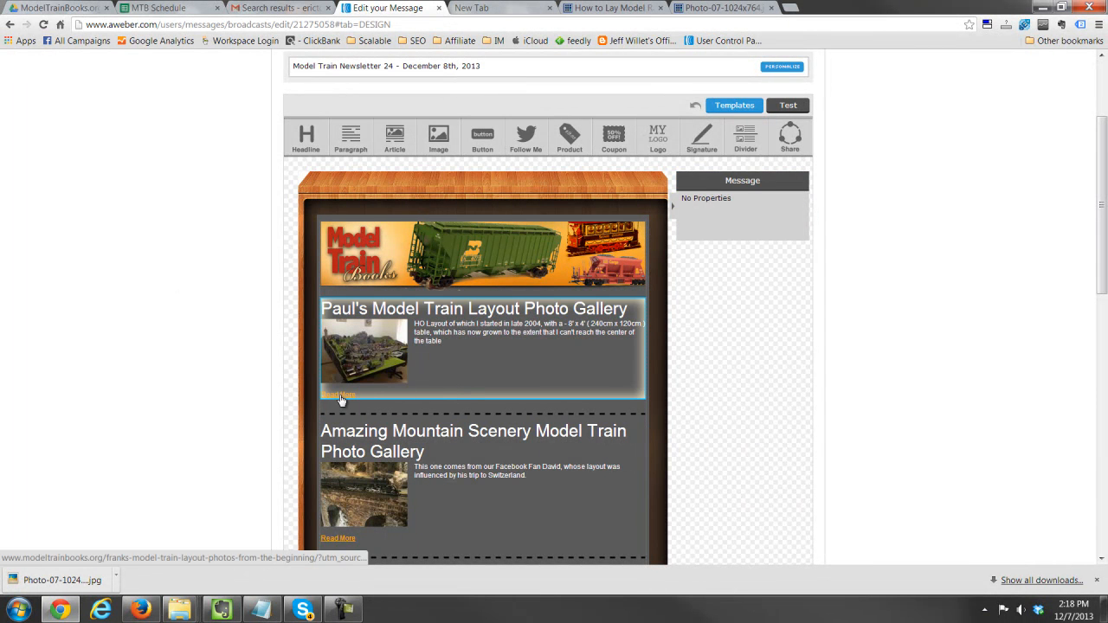
scroll(342, 400, "down", 4)
scroll(544, 333, "up", 2)
scroll(544, 333, "up", 3)
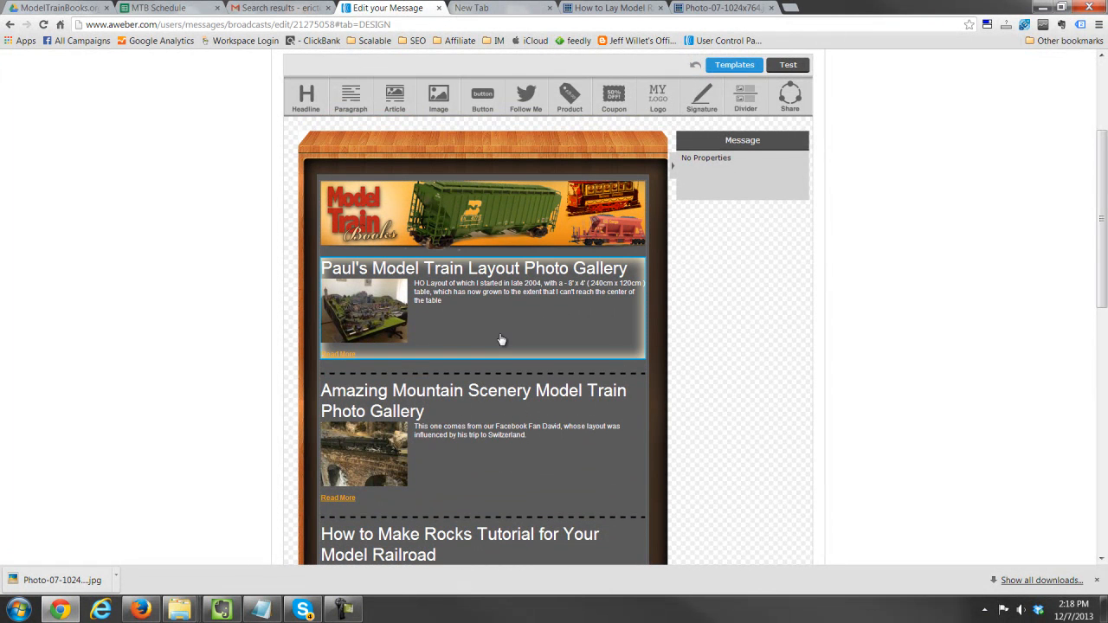
key("ctrl+minus")
key("ctrl+0")
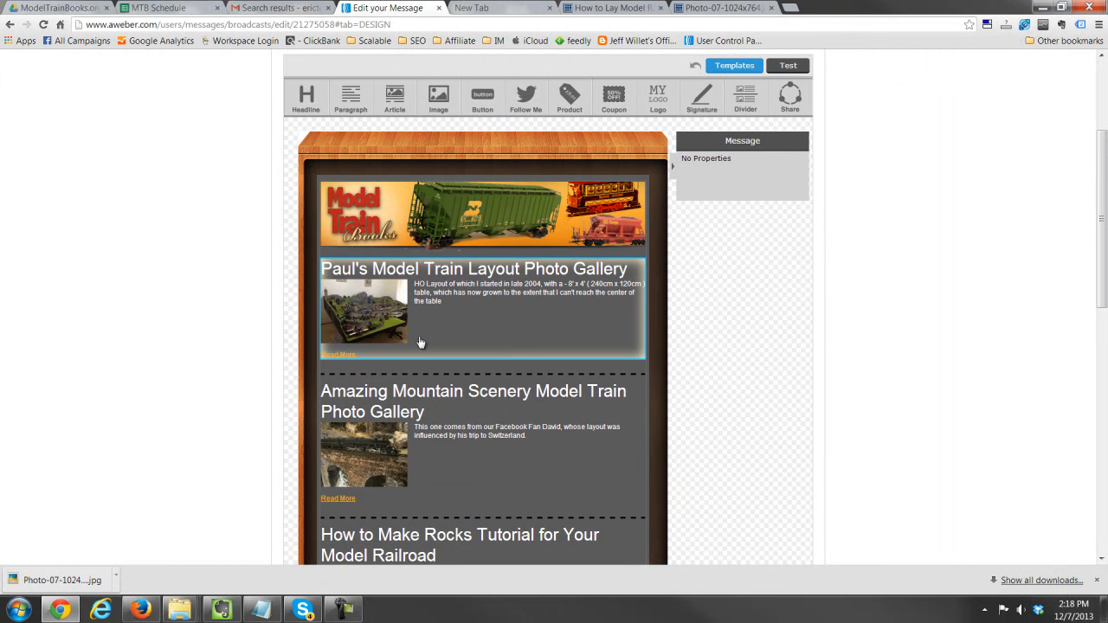
Copy the first article's existing image link, paste it into a new browser tab and Notepad, and widen the Notepad window
left_click(386, 350)
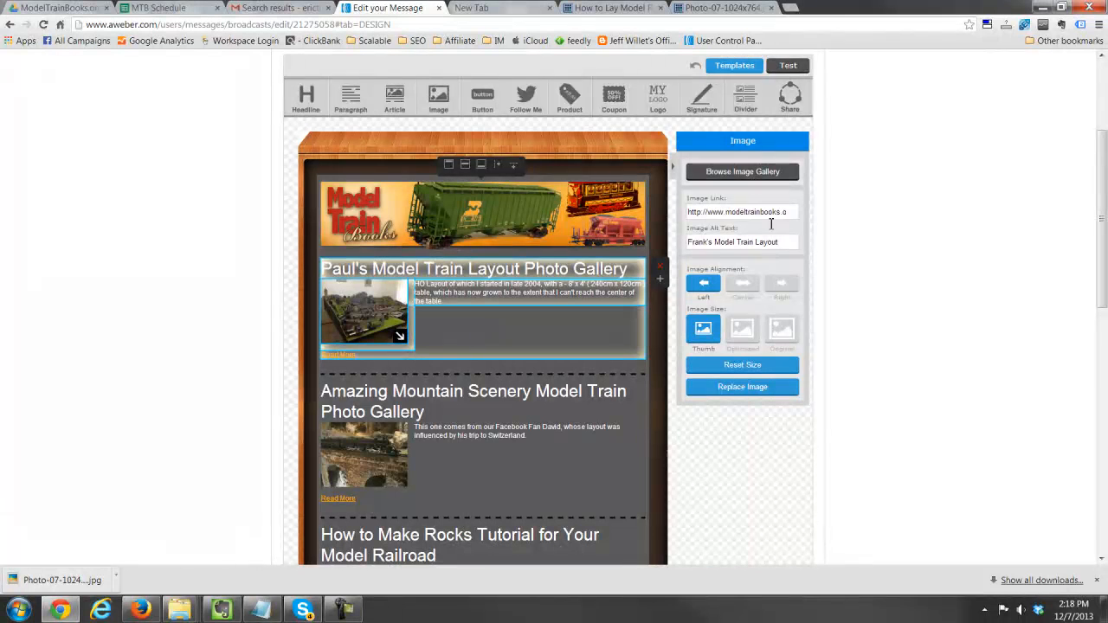
triple_click(741, 212)
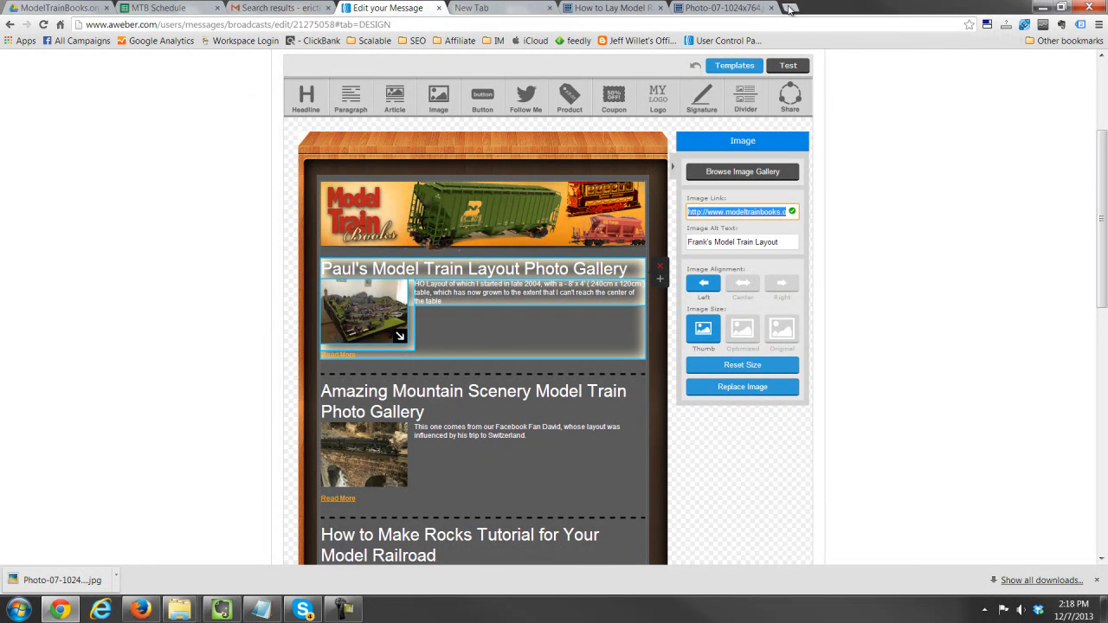
left_click(791, 9)
key("ctrl+v")
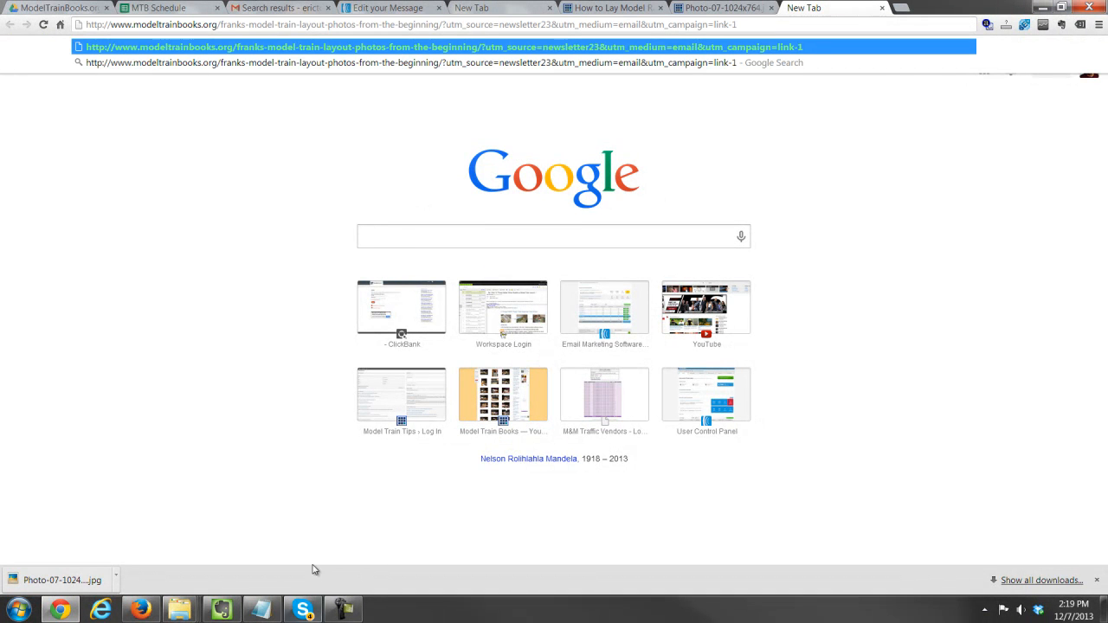
left_click(261, 610)
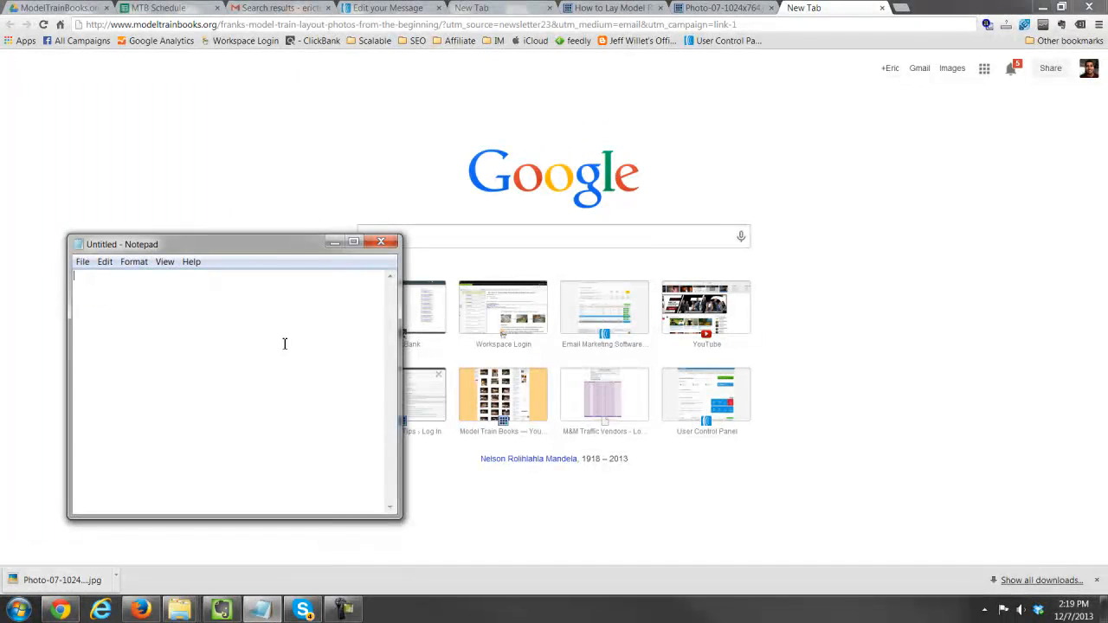
key("ctrl+v")
left_click_drag(389, 513, 907, 515)
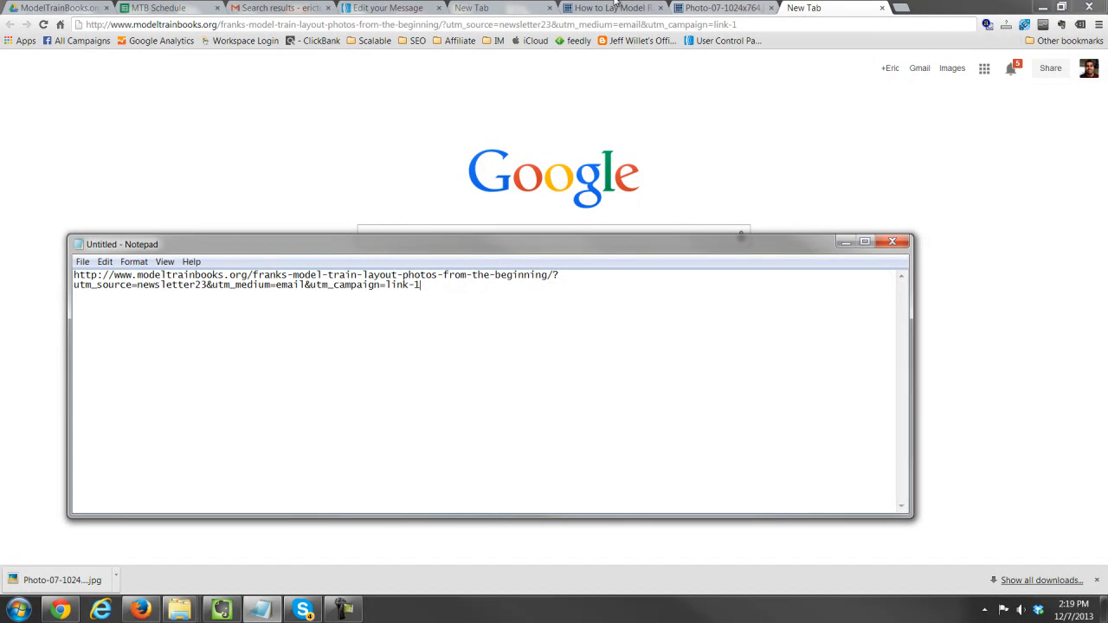
Go back from the enlarged photo to its gallery post and copy the post's web address
left_click(723, 8)
key("alt+Left")
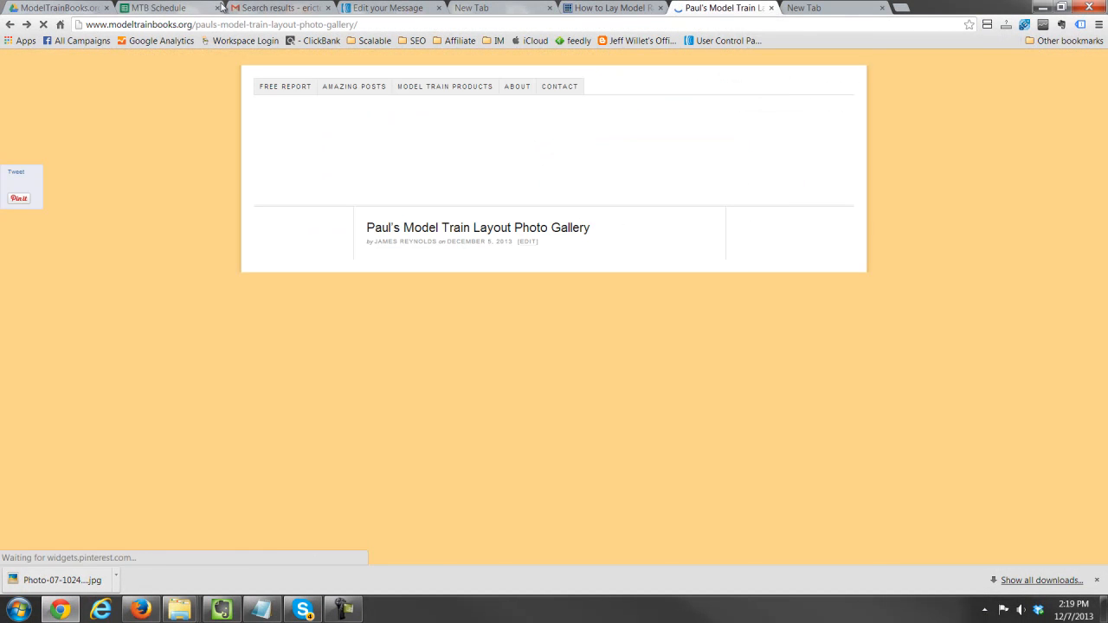
left_click(238, 25)
In Notepad, replace the link's page address with the copied one, remove the extra slash, and set utm_source to newsletter24
left_click(848, 6)
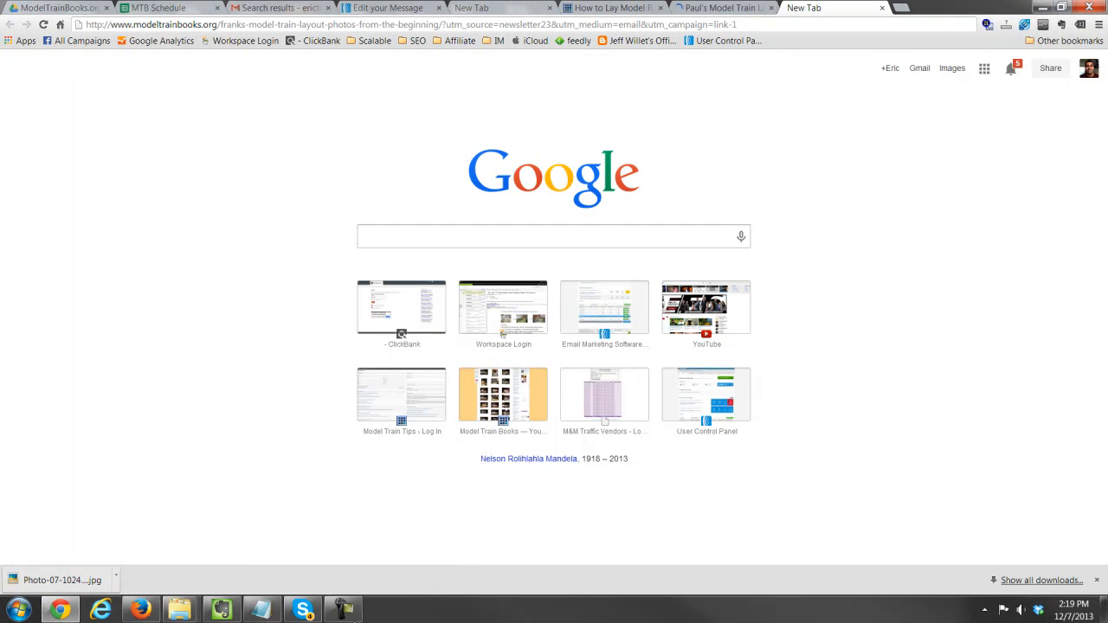
left_click(260, 609)
left_click_drag(549, 278, 10, 286)
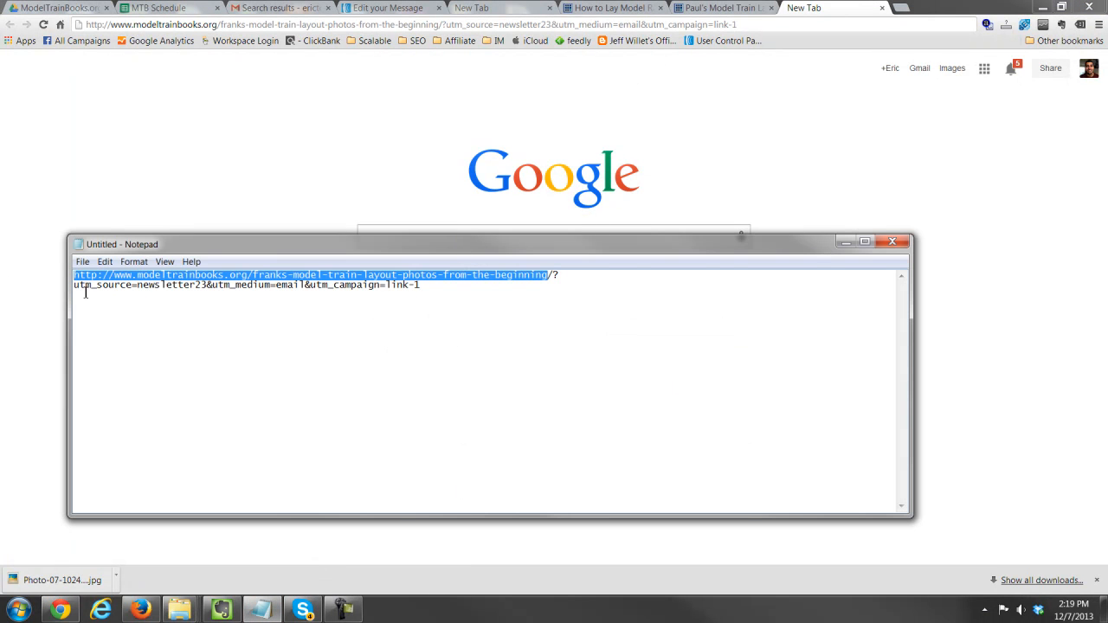
key("ctrl+v")
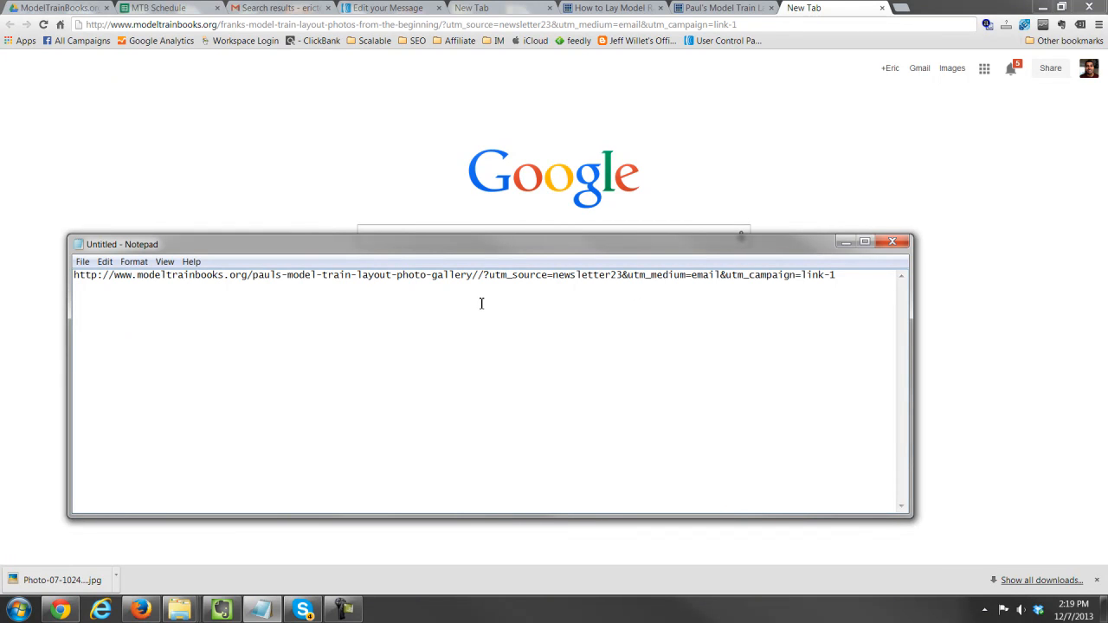
key("BackSpace")
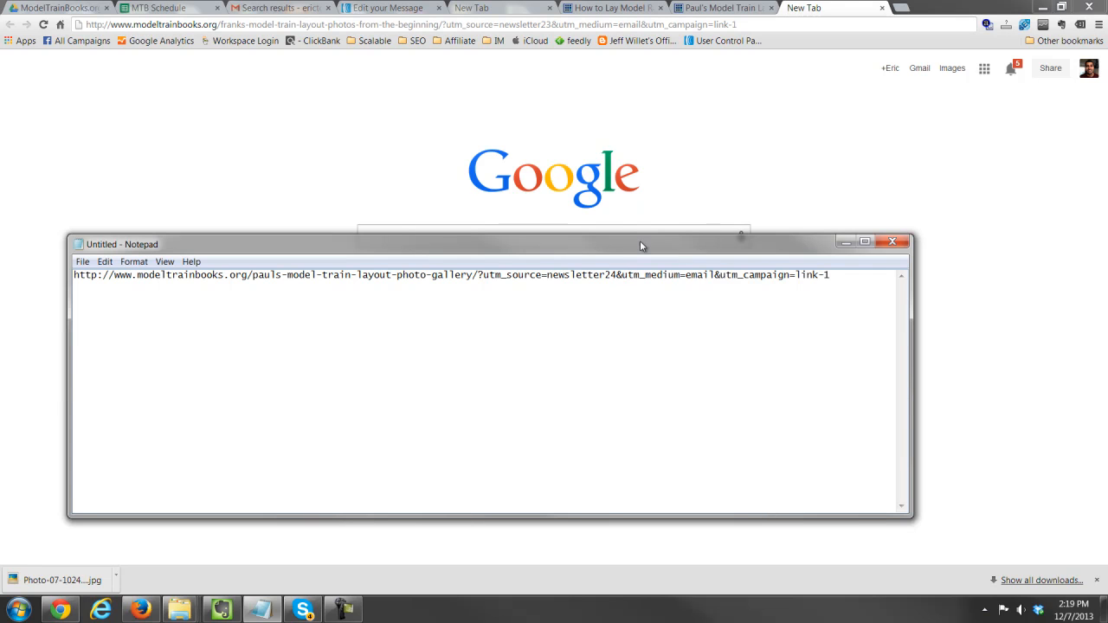
Check the newsletter number in the AWeber subject line, copy the full tracking link from Notepad, and return to the message editor
left_click(388, 7)
scroll(369, 213, "up", 3)
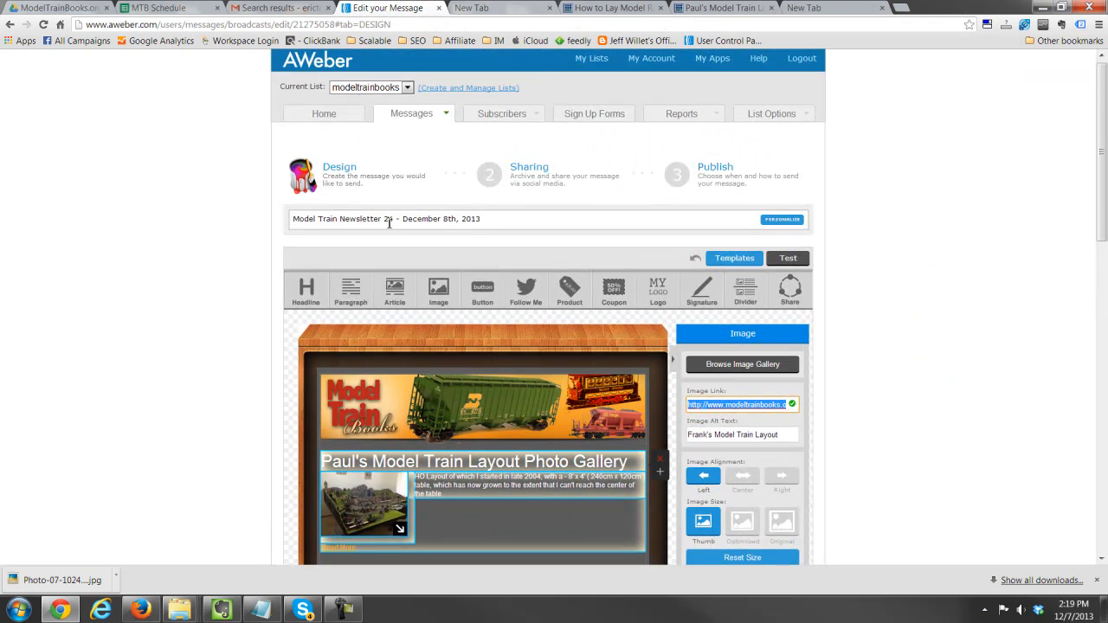
left_click(261, 612)
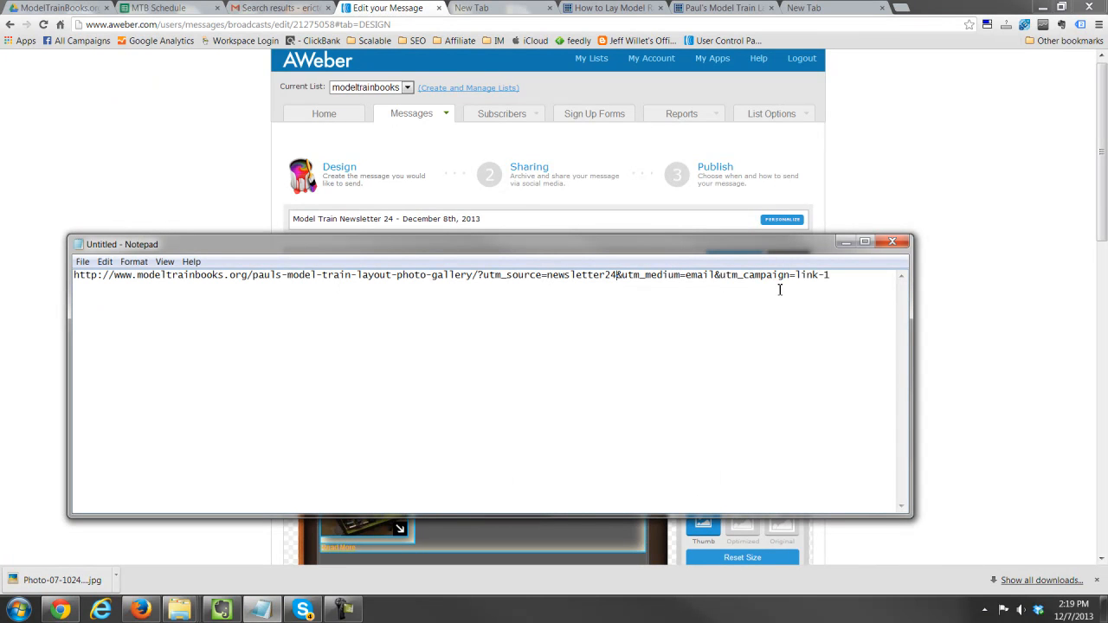
left_click_drag(740, 257, 855, 131)
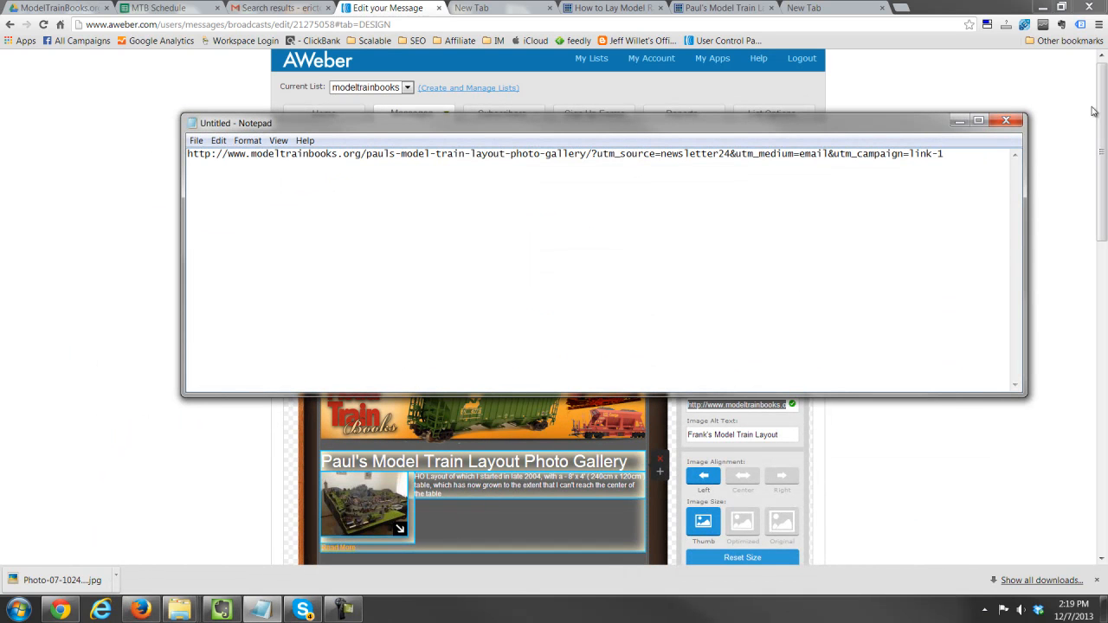
left_click_drag(971, 166, 154, 193)
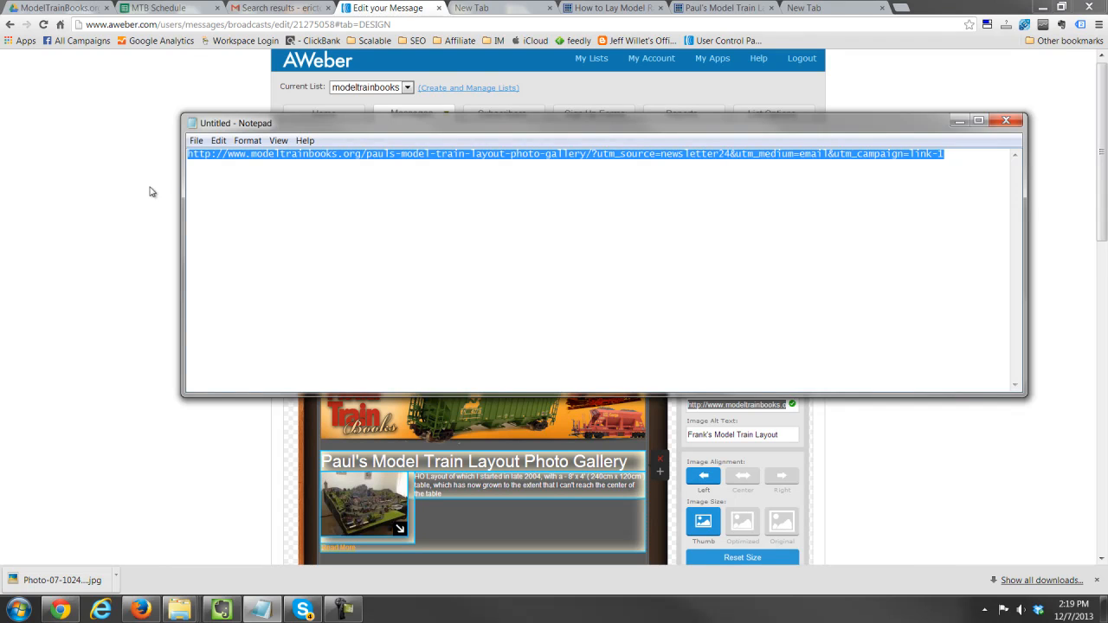
left_click(76, 322)
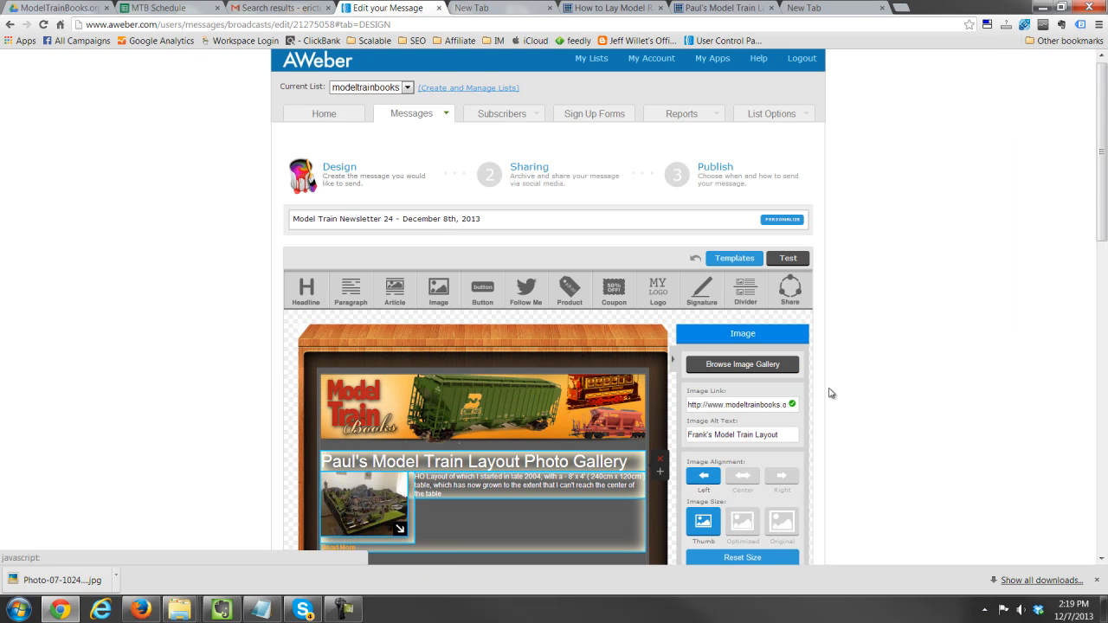
Replace the first article's image link with the copied newsletter24 link-1 tracking URL
scroll(521, 492, "down", 1)
scroll(521, 492, "down", 1)
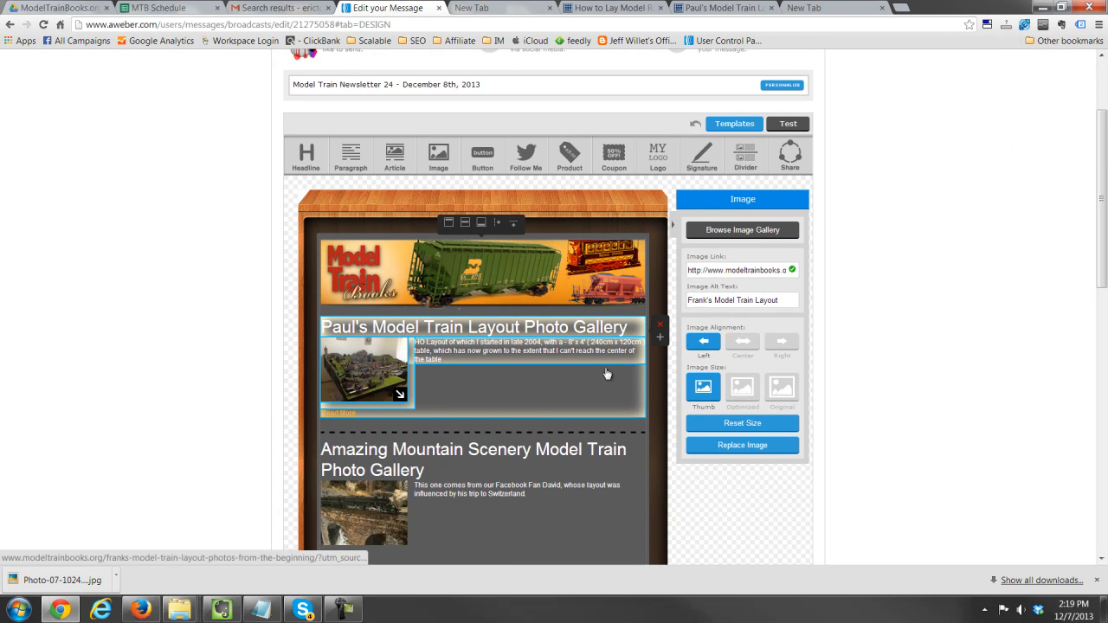
left_click(758, 270)
key("ctrl+a")
key("ctrl+v")
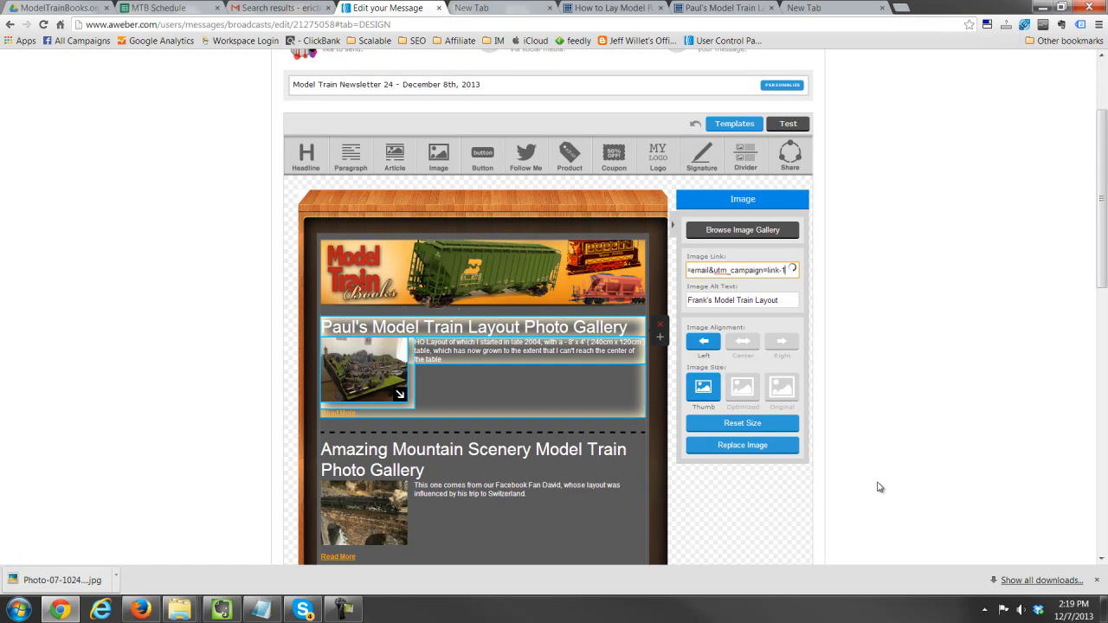
Change the name in the first article's image alt text to match the article's headline
left_click(690, 343)
left_click(796, 299)
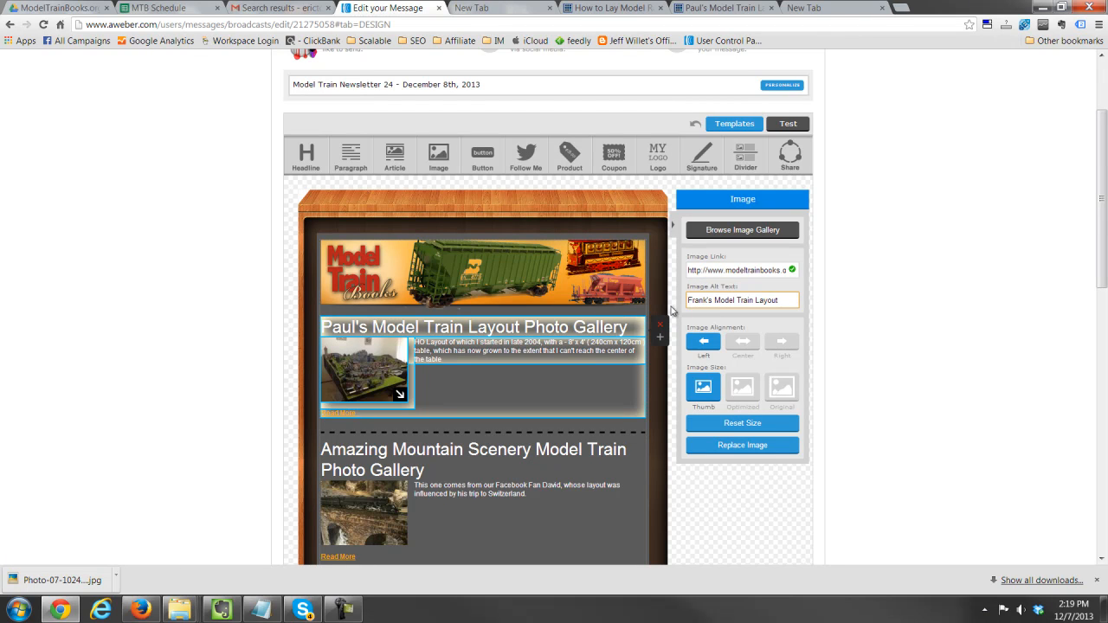
left_click_drag(717, 301, 658, 302)
type("Paul's")
Replace the first article's Read More link URL with the copied tracking link ending in utm_campaign=link-1
left_click(509, 330)
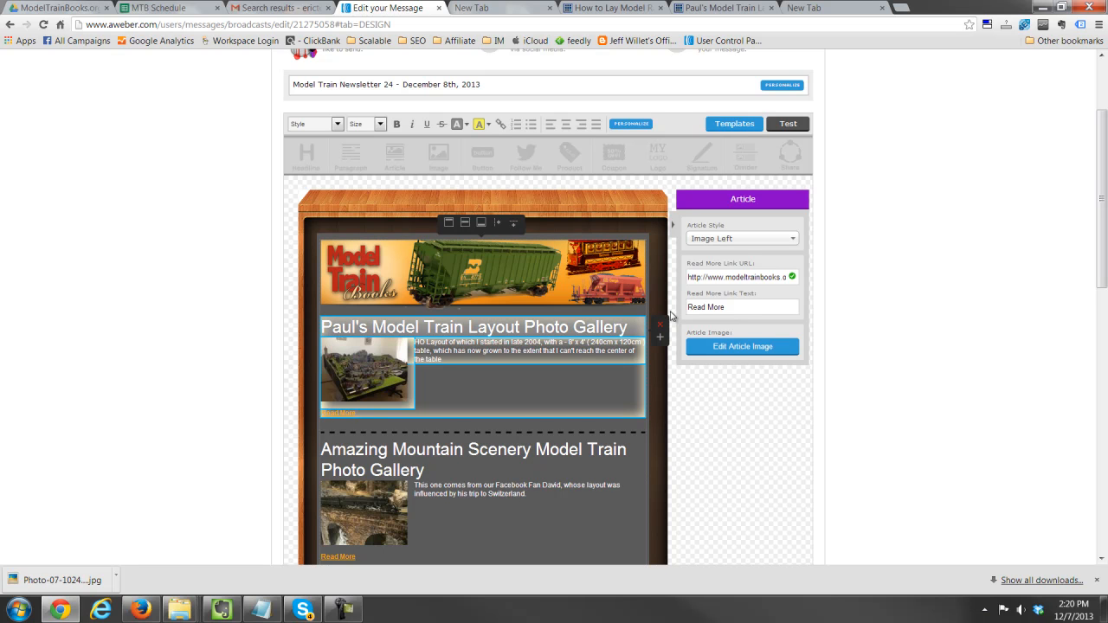
left_click(713, 278)
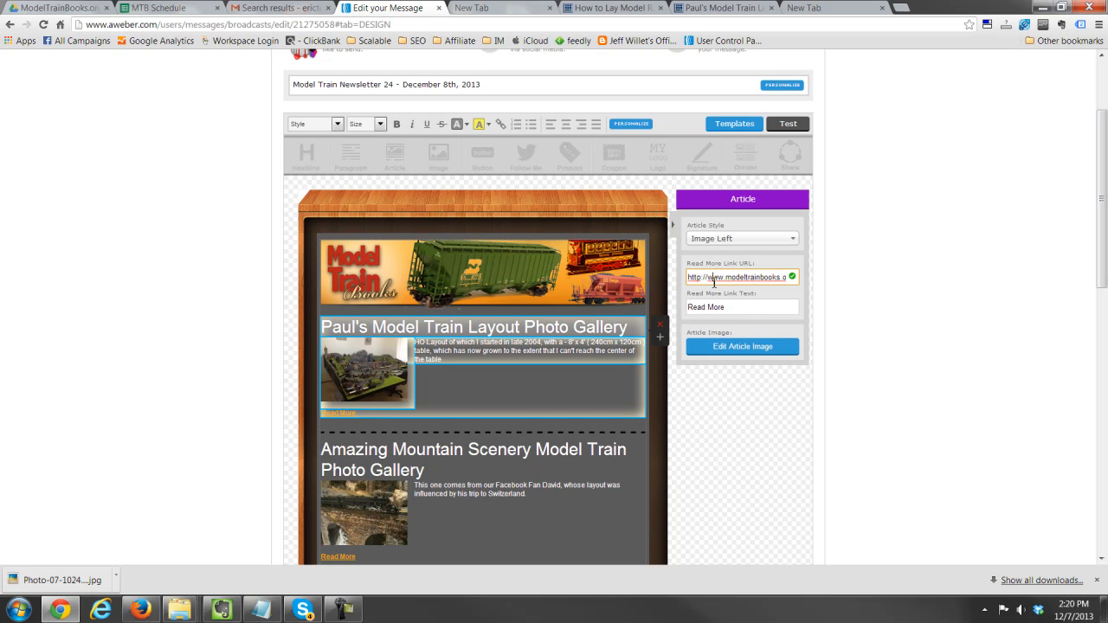
key("ctrl+a")
key("ctrl+v")
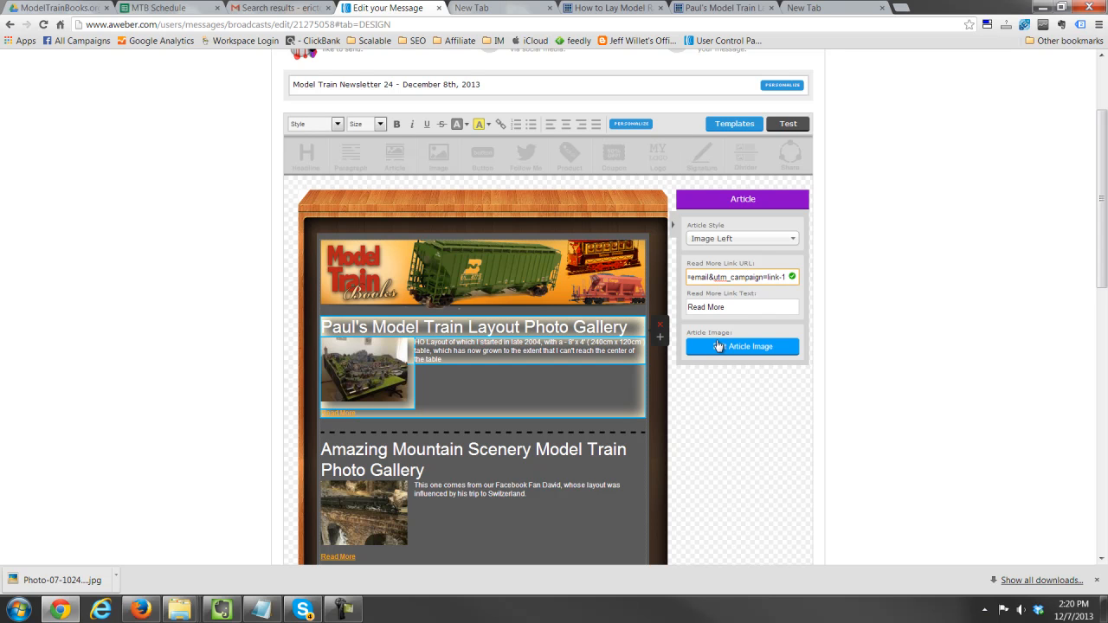
left_click(751, 382)
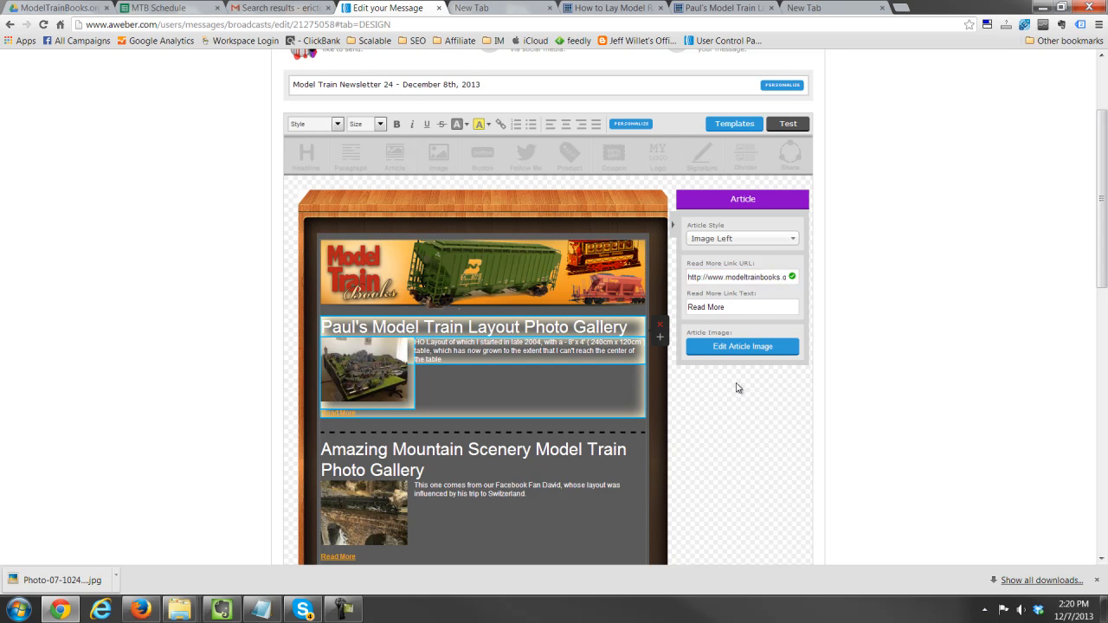
Reselect the first article's picture and paste the link-1 tracking URL over its image link again
left_click(337, 364)
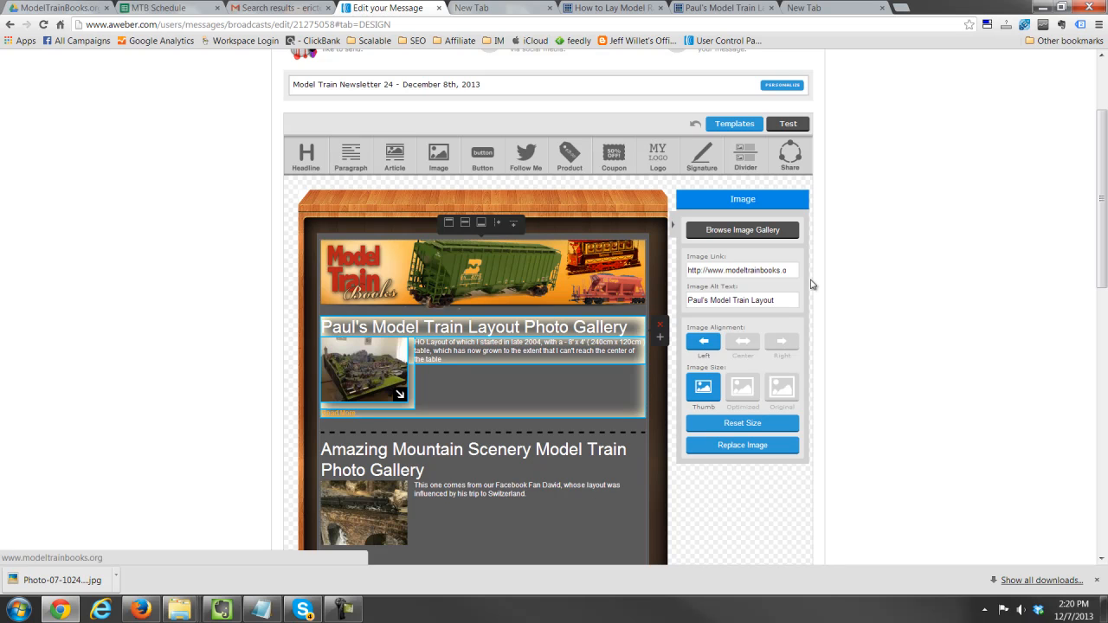
left_click(776, 275)
key("ctrl+a")
key("ctrl+v")
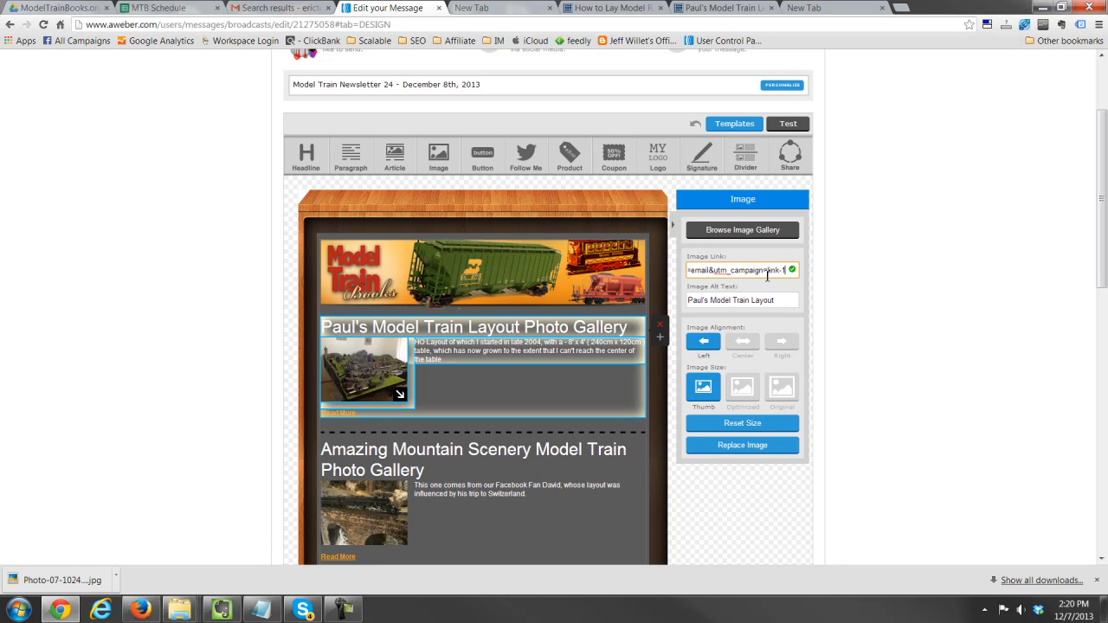
left_click(855, 292)
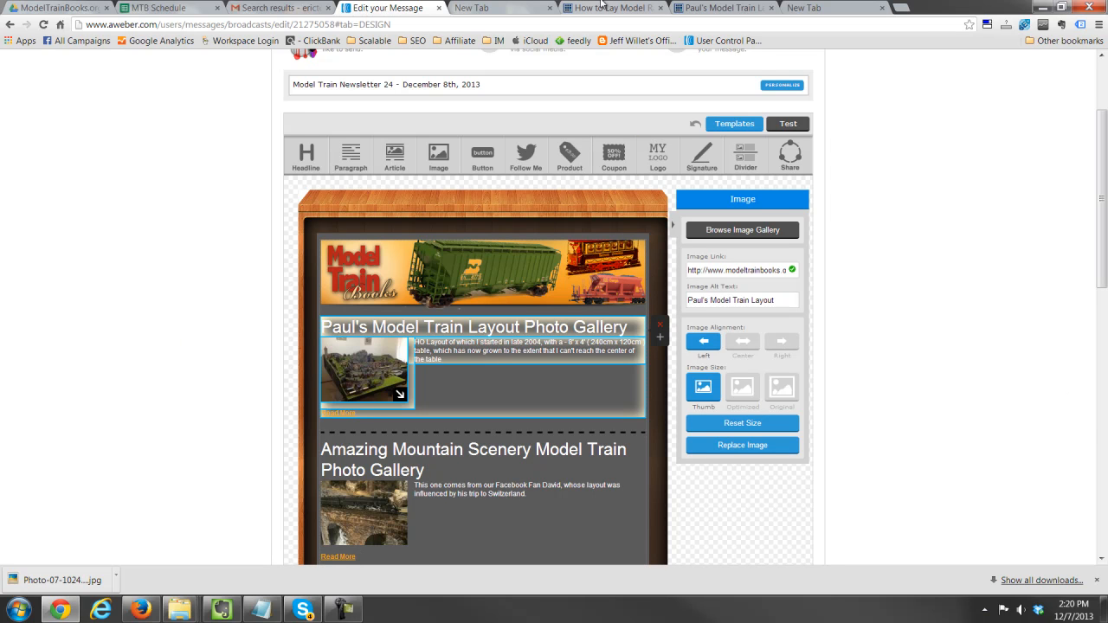
Return to the gallery post on the Model Train Books site and open the "Märklin 3 Rail Model Train Photo Gallery" post
left_click(723, 8)
scroll(582, 198, "up", 5)
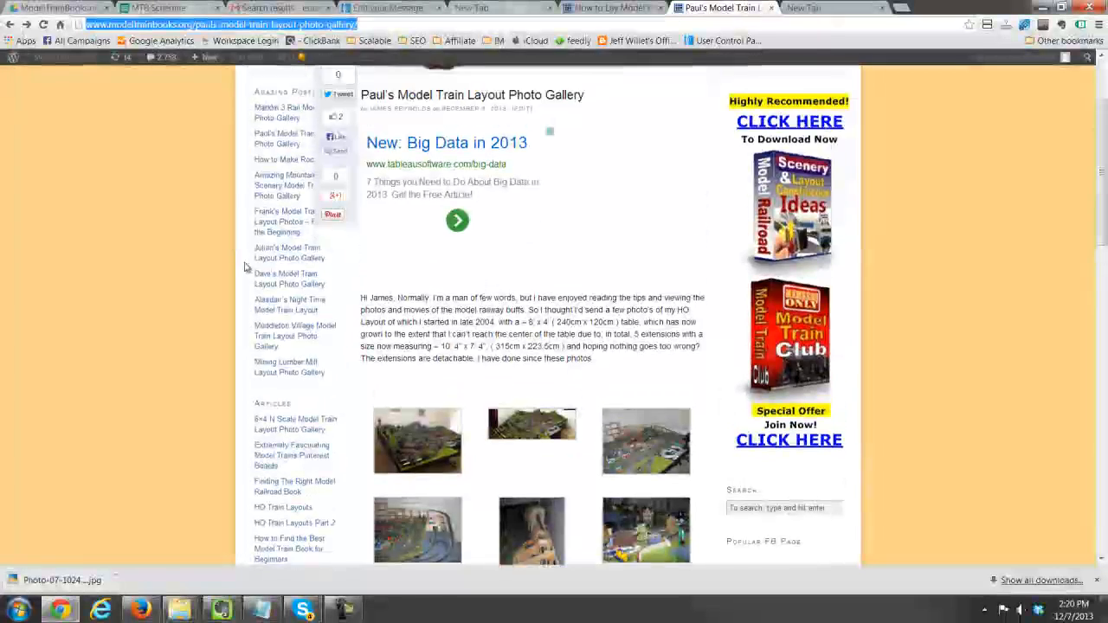
left_click(285, 251)
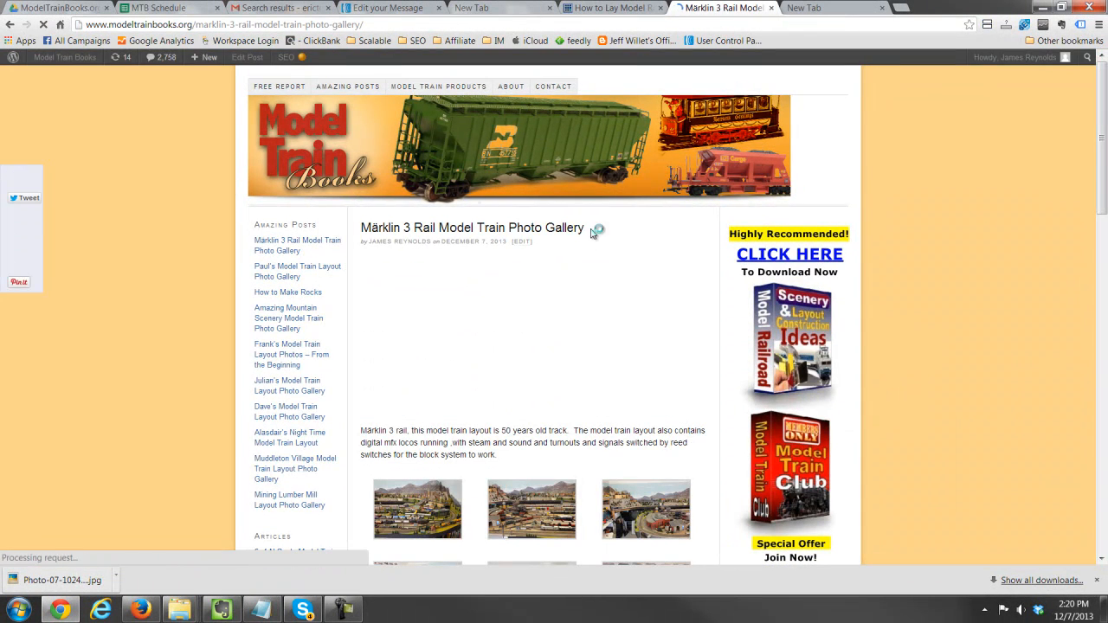
Copy the post title "Märklin 3 Rail Model Train Photo Gallery" into Notepad in place of the old text and select it as plain text
left_click_drag(592, 231, 292, 228)
key("ctrl+c")
left_click(262, 612)
key("ctrl+a")
key("ctrl+v")
key("ctrl+a")
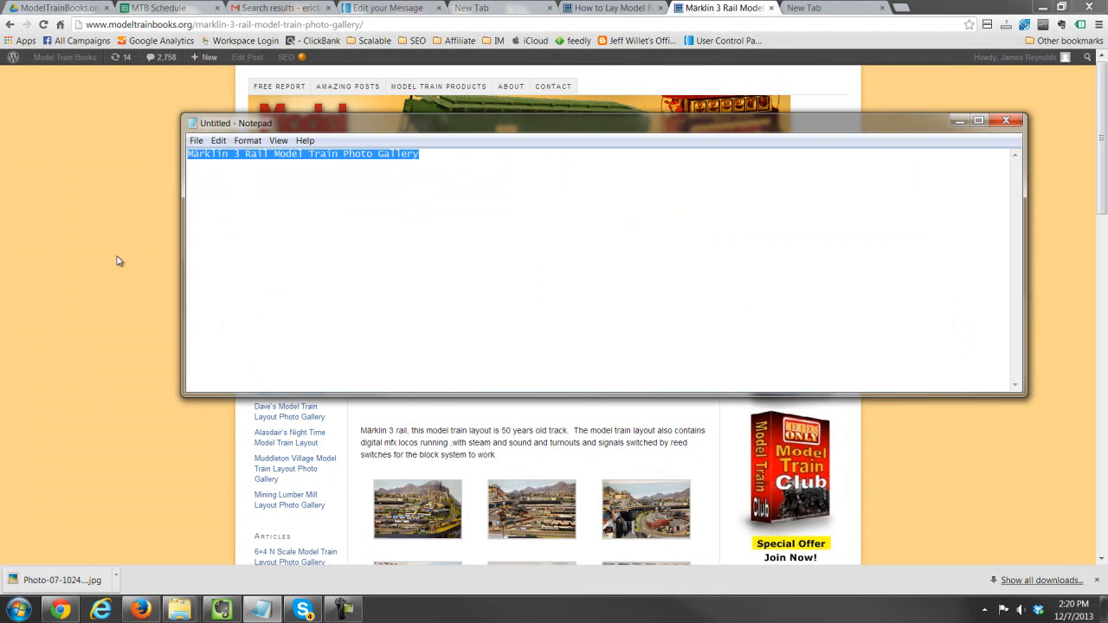
Replace the newsletter's second article headline with "Märklin 3 Rail Model Train Photo Gallery"
left_click(385, 8)
left_click(387, 456)
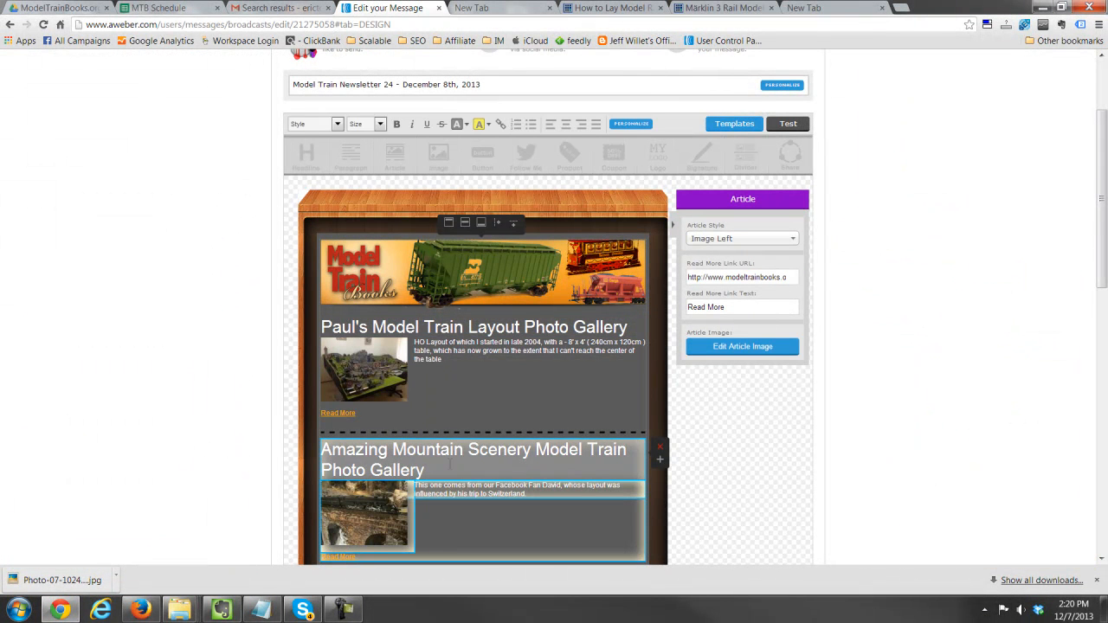
left_click_drag(425, 473, 300, 444)
key("ctrl+v")
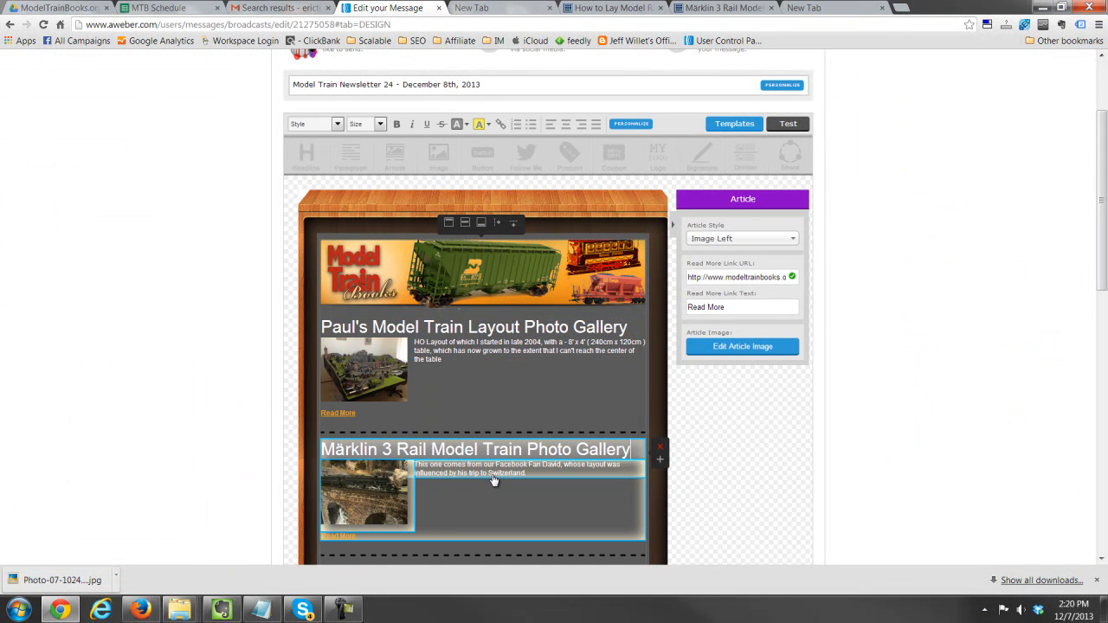
double_click(519, 474)
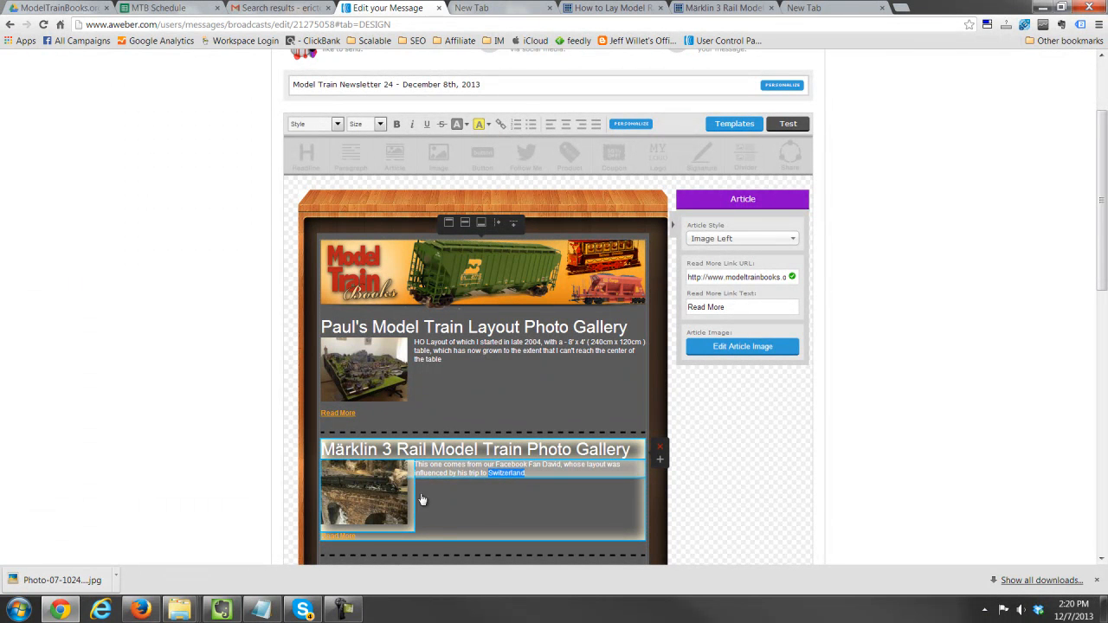
Replace the second article's picture with the file DSC01051 from the Desktop, uploading it as a new image
left_click(392, 496)
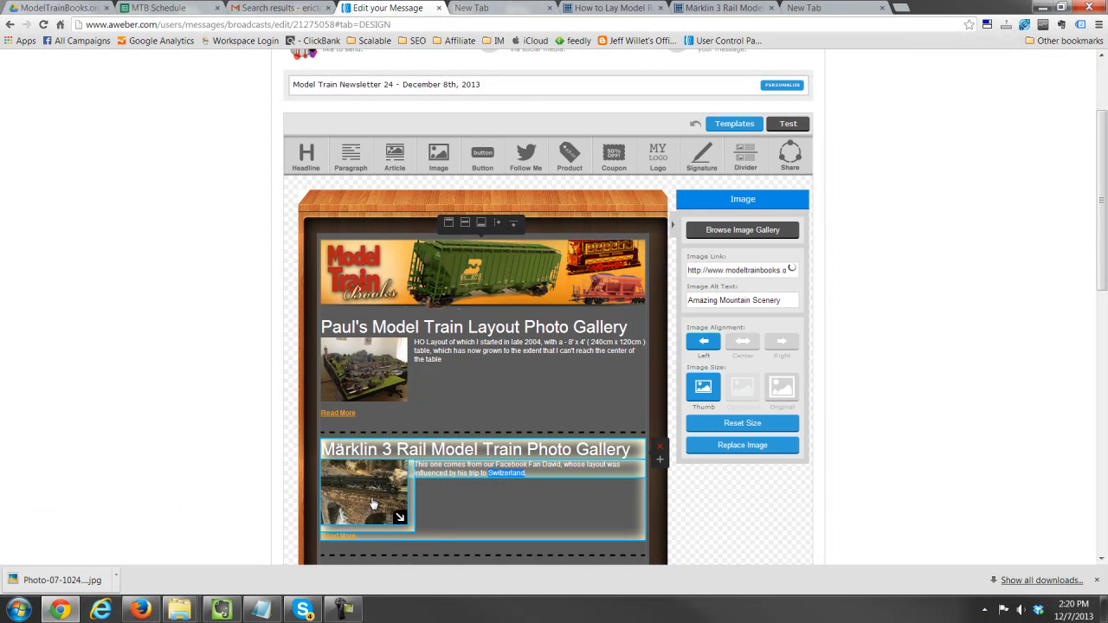
left_click(722, 445)
left_click(743, 269)
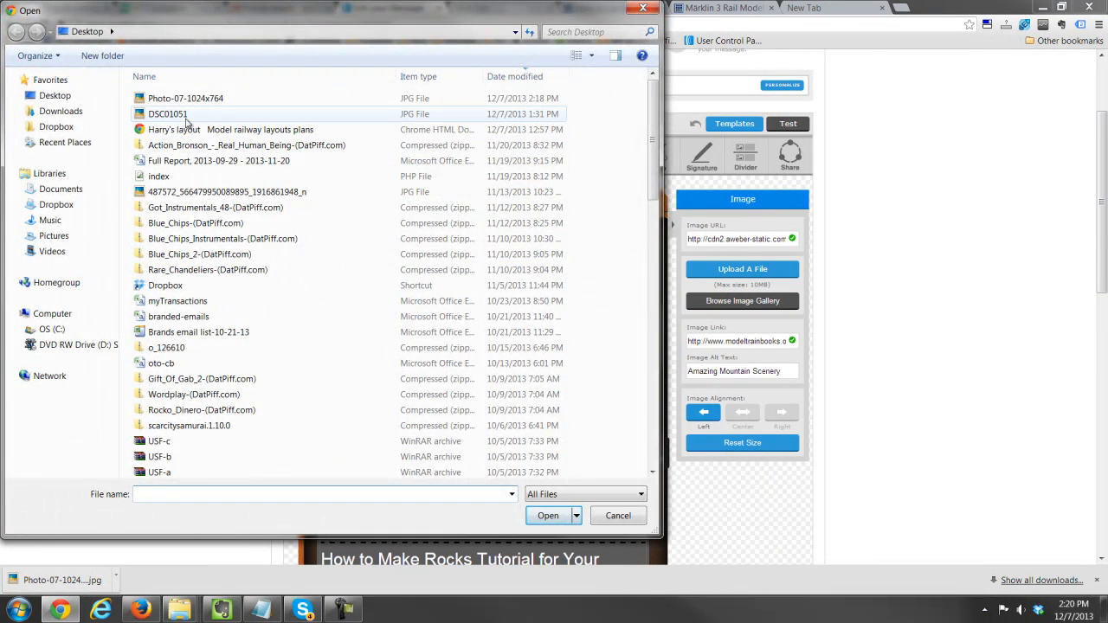
double_click(181, 119)
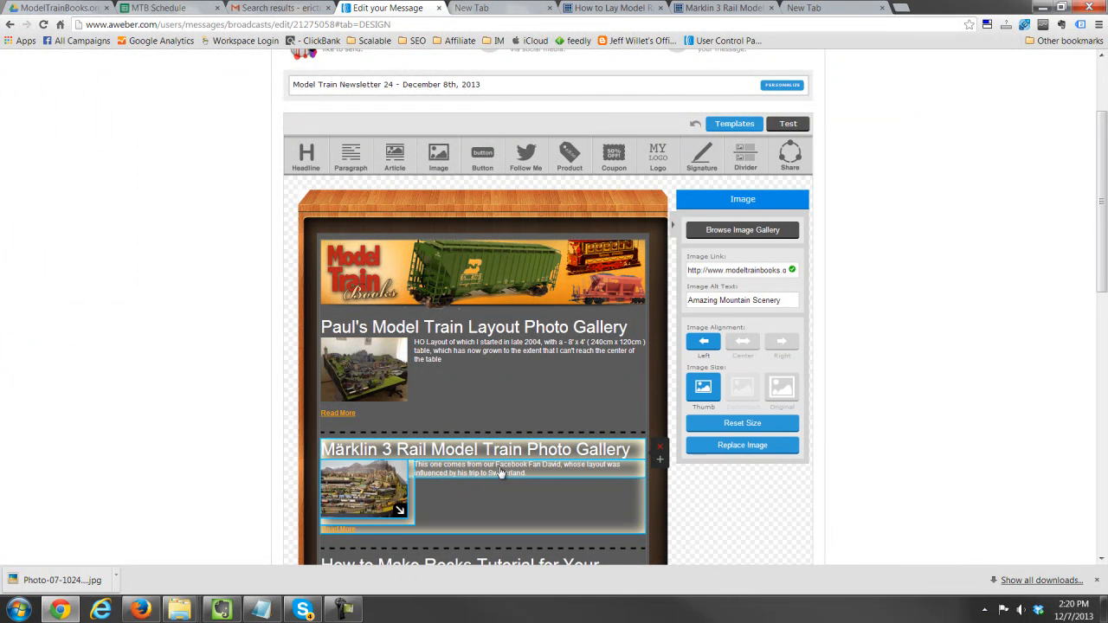
scroll(452, 459, "down", 2)
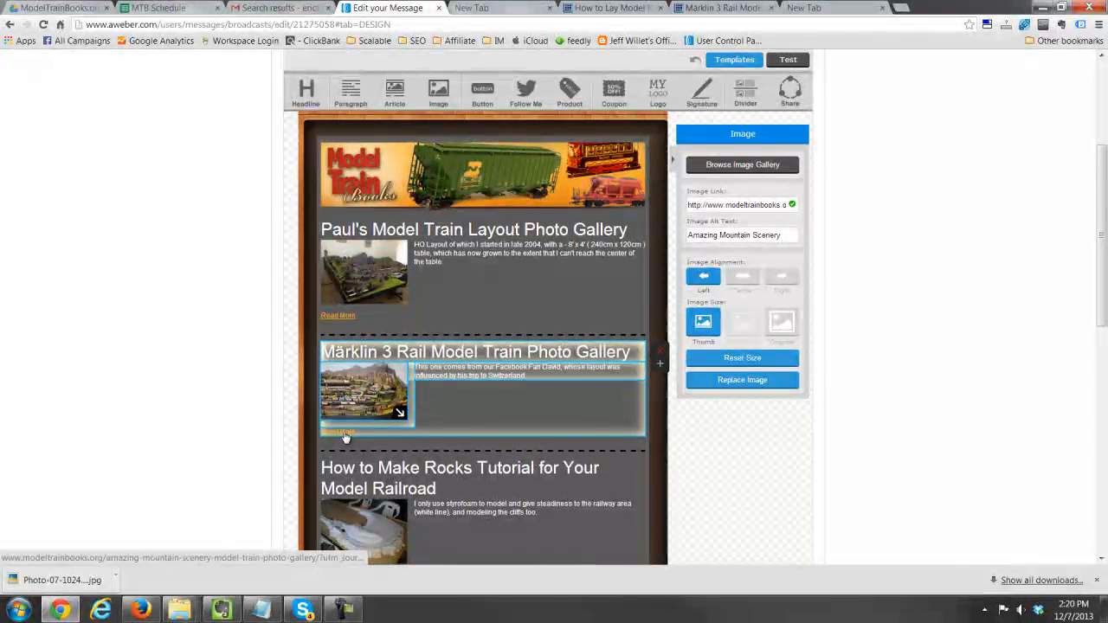
Copy the second article's image link URL into Notepad
left_click(728, 204)
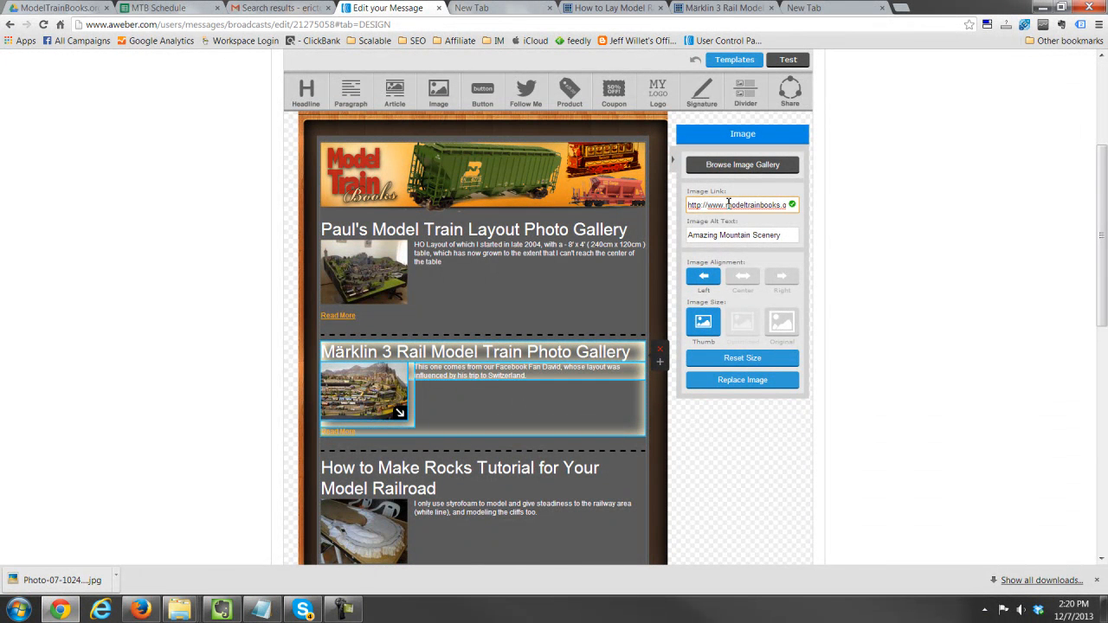
key("ctrl+a")
left_click(778, 233)
key("ctrl+a")
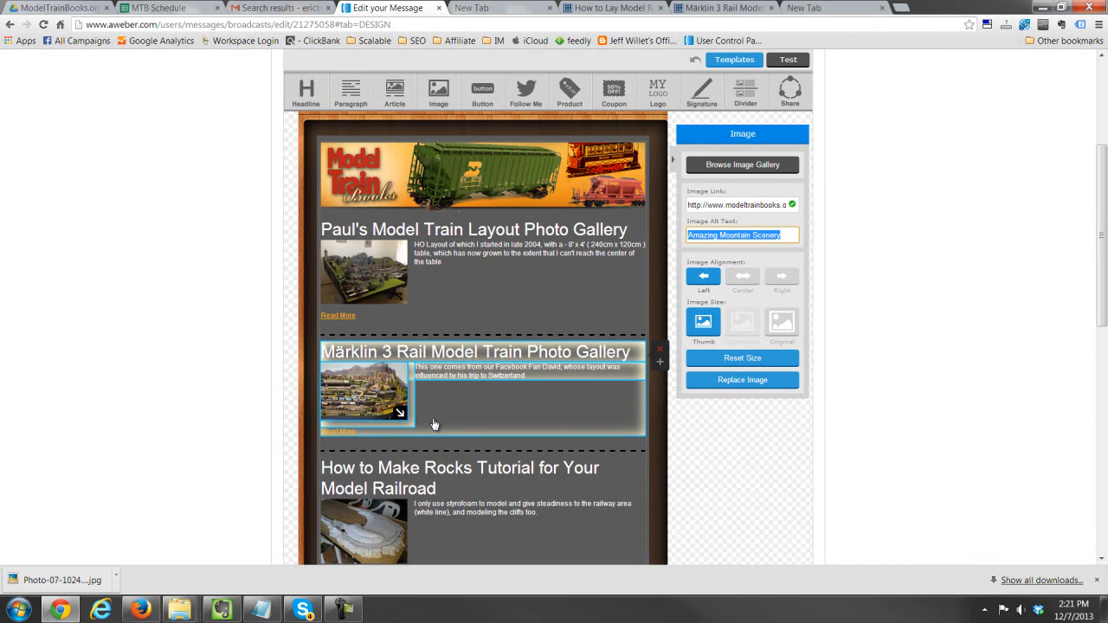
left_click(348, 434)
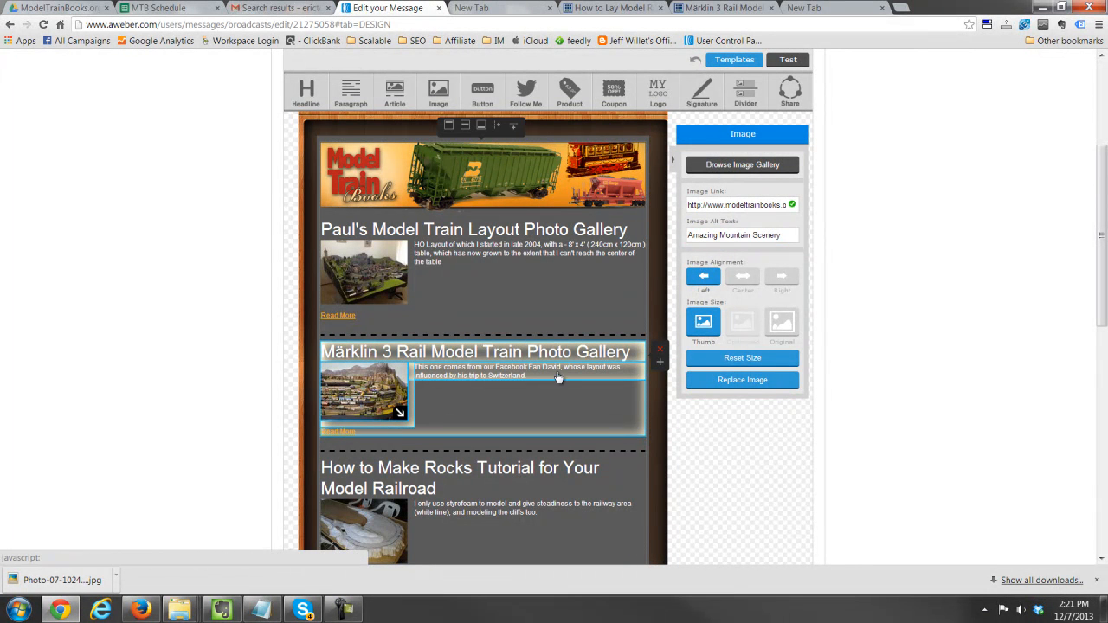
left_click(743, 204)
left_click(260, 610)
type("http://www.modeltrainbooks.org/amazing-mountain-scenery-model-train-photo-gallery/?utm_source=newsletter23&utm_medium=email&utm_campaign=link-2")
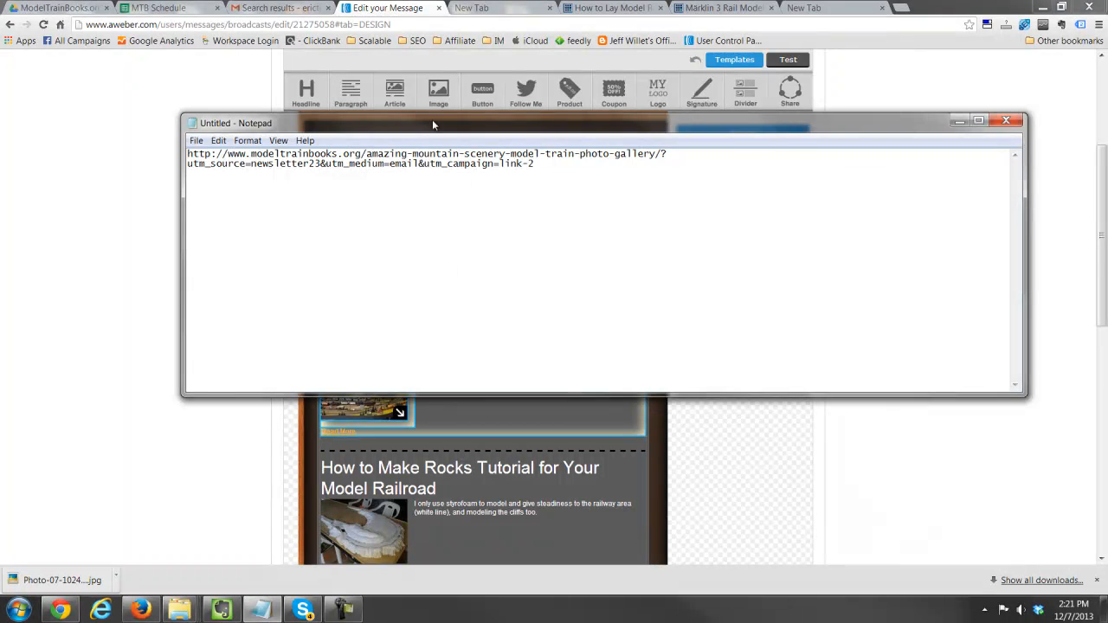
Edit the Notepad URL to use the marklin-3-rail-model-train-photo-gallery address and utm_source=newsletter24, keeping utm_campaign=link-2, and copy the whole link
left_click(706, 7)
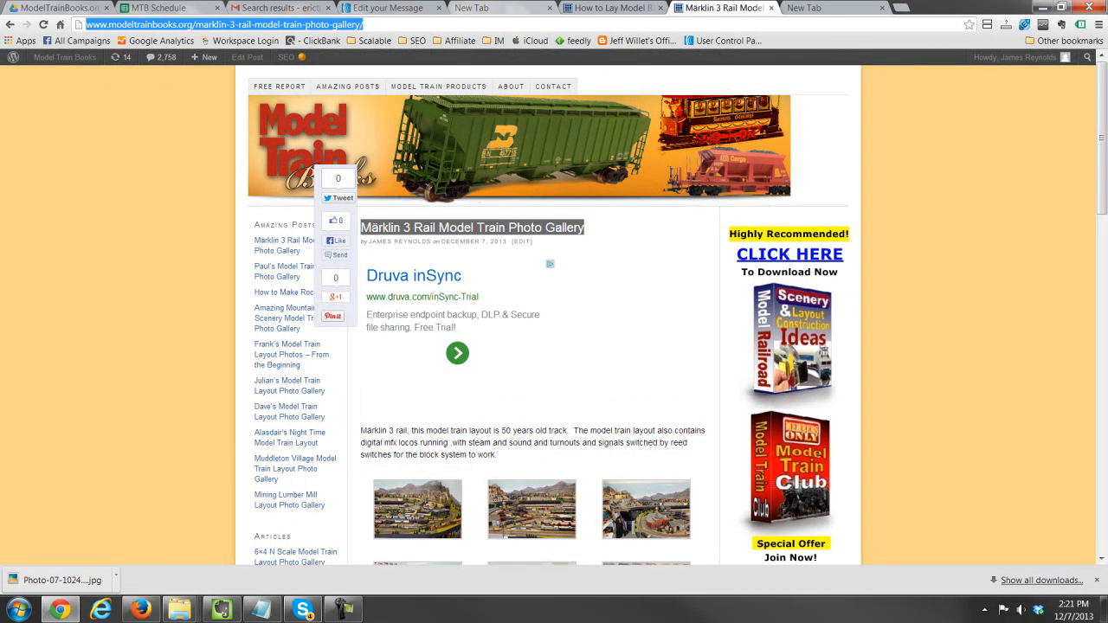
left_click(259, 610)
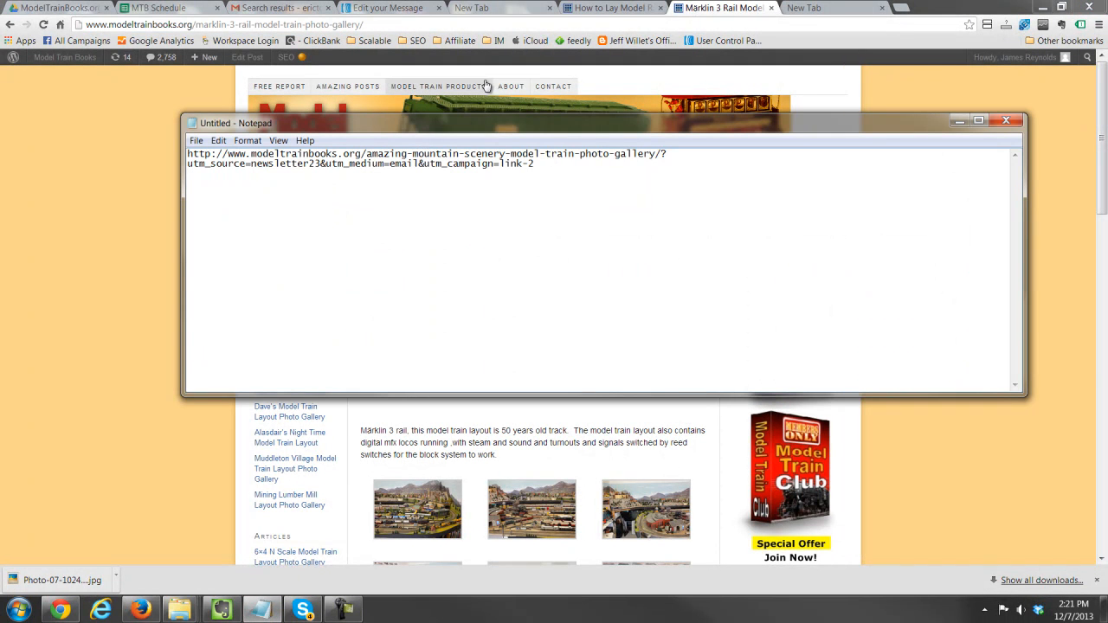
left_click_drag(662, 153, 170, 153)
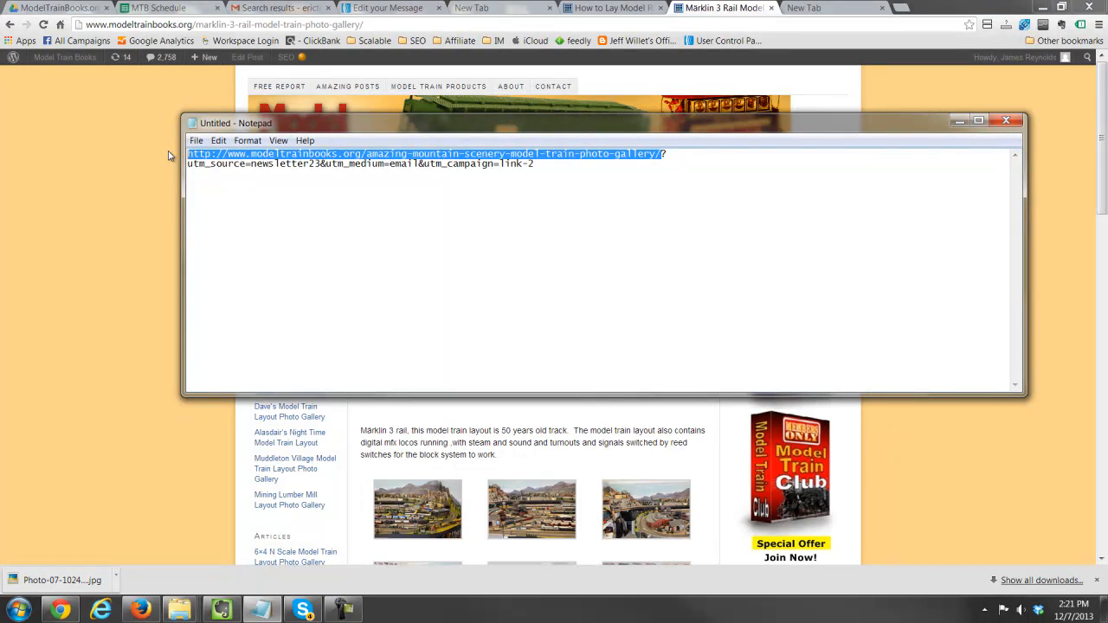
type("http://www.modeltrainbooks.org/marklin-3-rail-model-train-photo-gallery/")
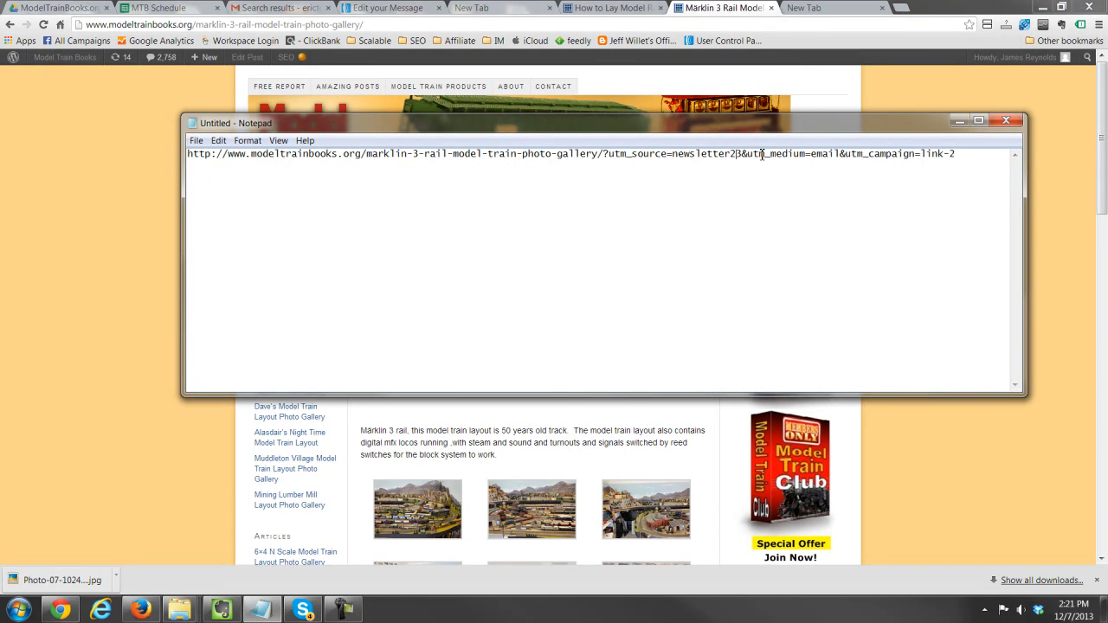
key("BackSpace")
type("4")
left_click_drag(965, 153, 189, 155)
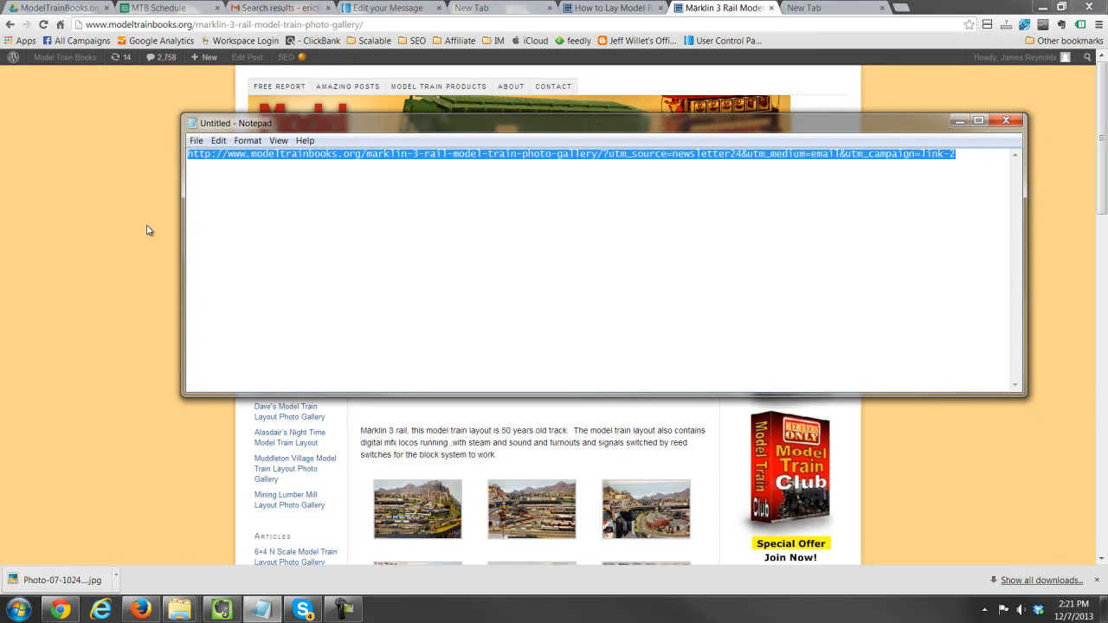
left_click(93, 263)
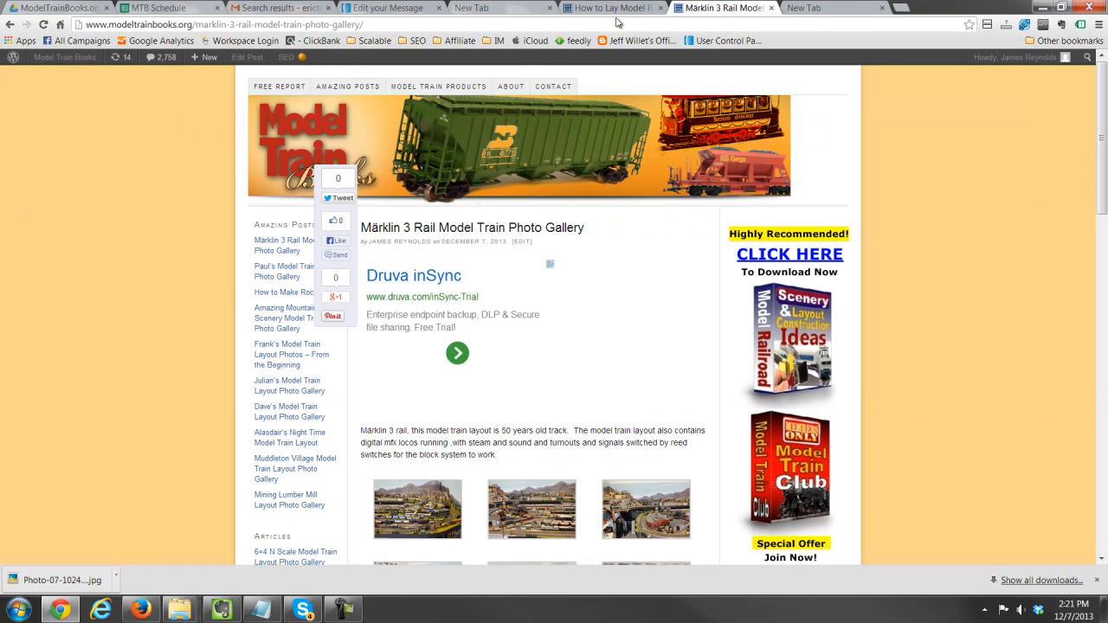
Paste the link-2 tracking URL over the second article's image link and its Read More link URL
left_click(386, 7)
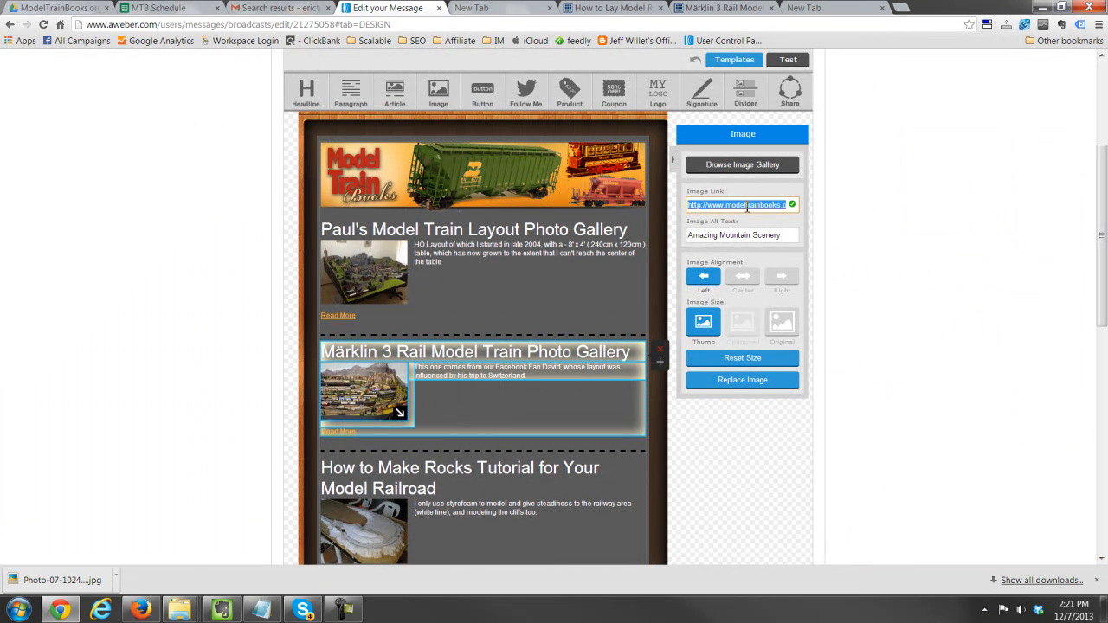
key("ctrl+v")
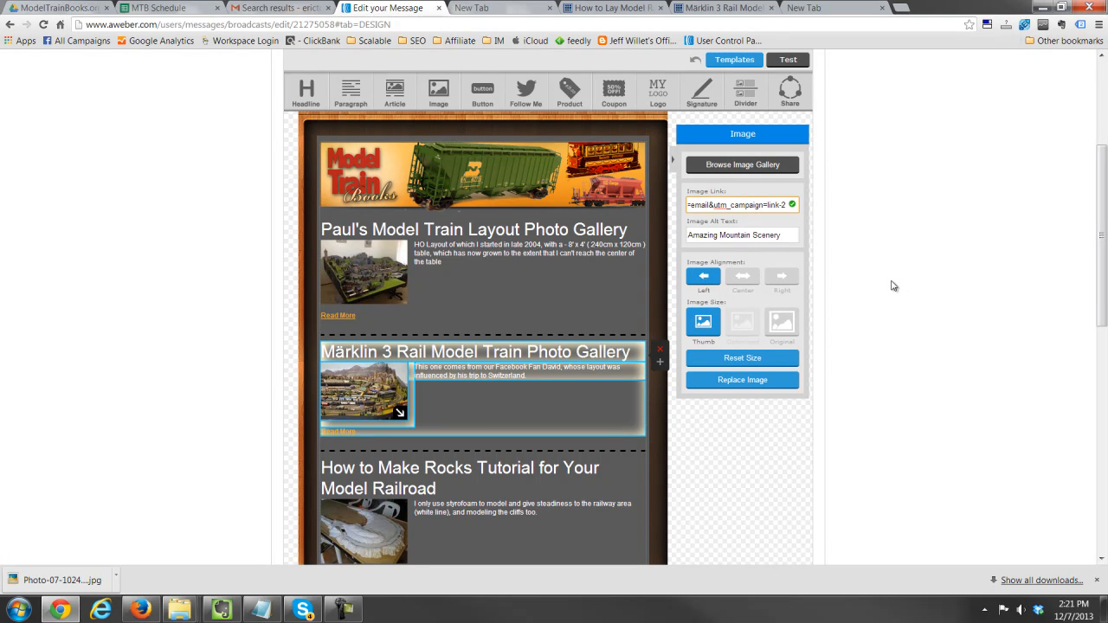
double_click(502, 353)
triple_click(736, 213)
key("ctrl+v")
left_click(879, 302)
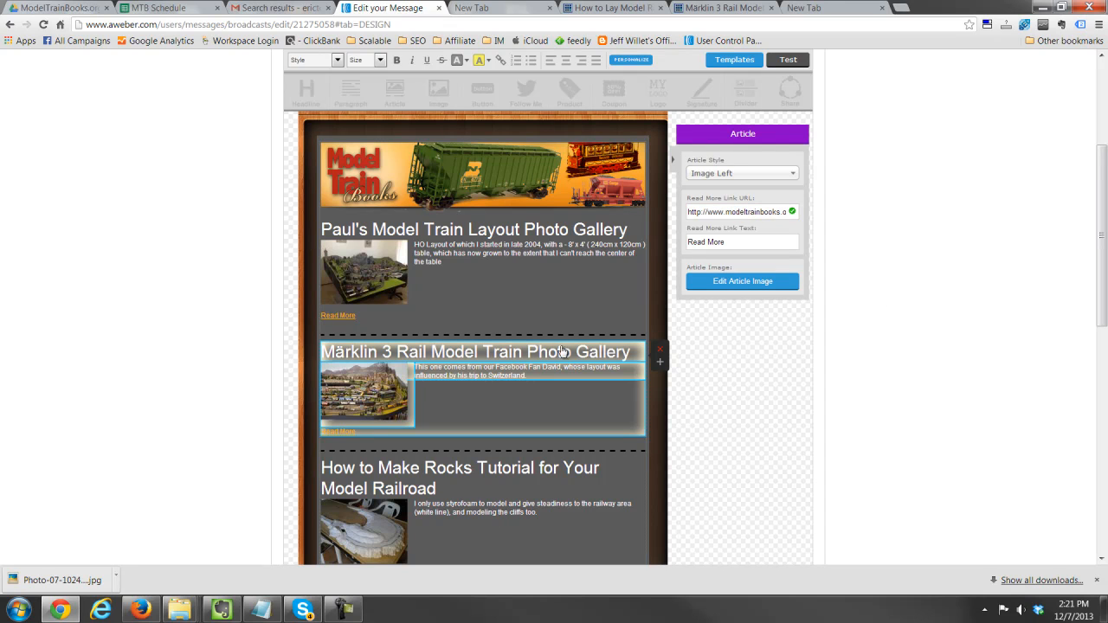
Review the newsletter's articles from top to bottom, and check the Märklin gallery post and the track-laying page
left_click(354, 389)
scroll(541, 361, "down", 1)
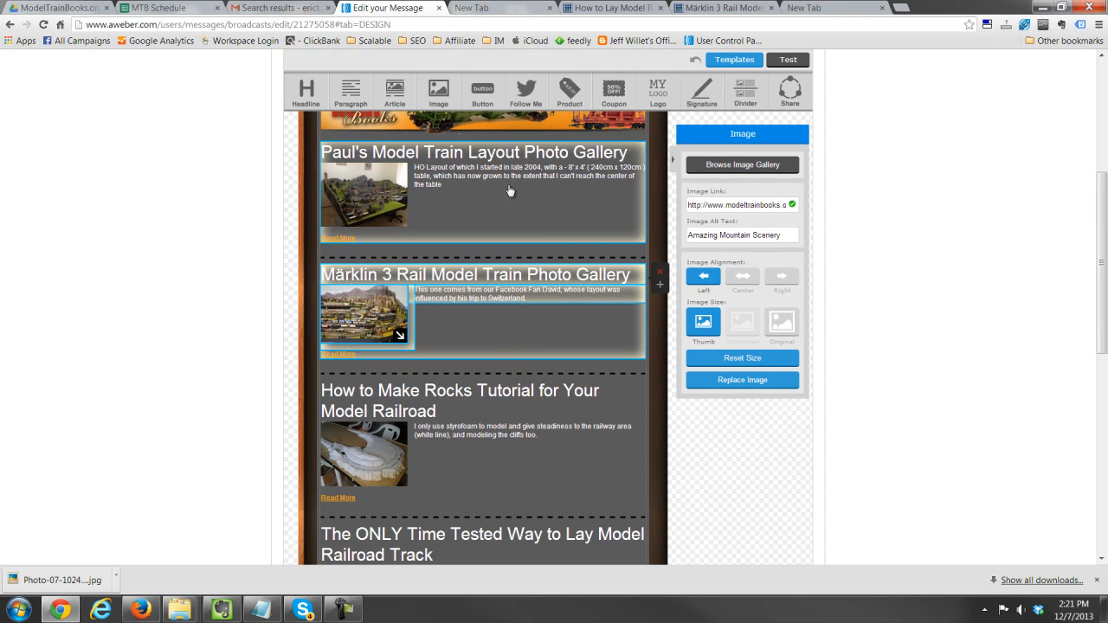
left_click(690, 7)
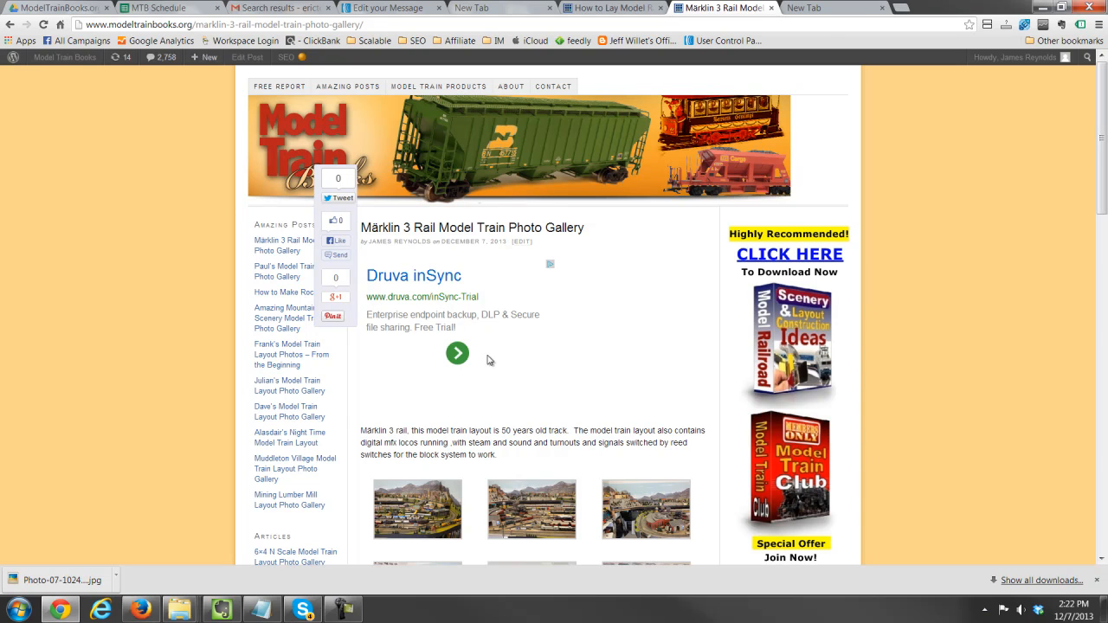
left_click(604, 7)
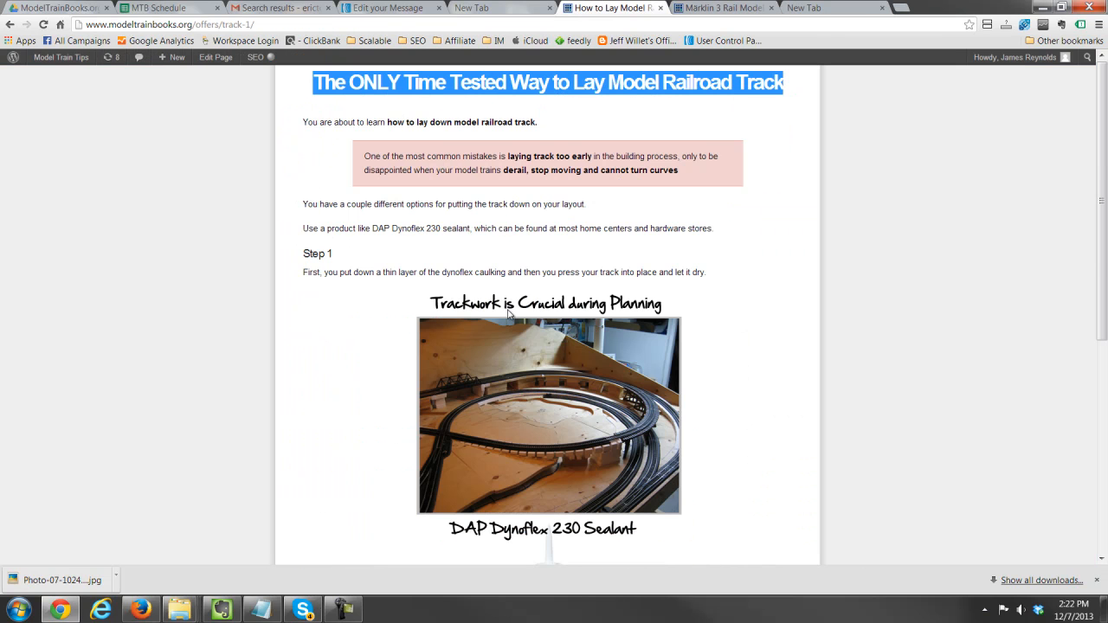
left_click(339, 8)
scroll(385, 357, "up", 3)
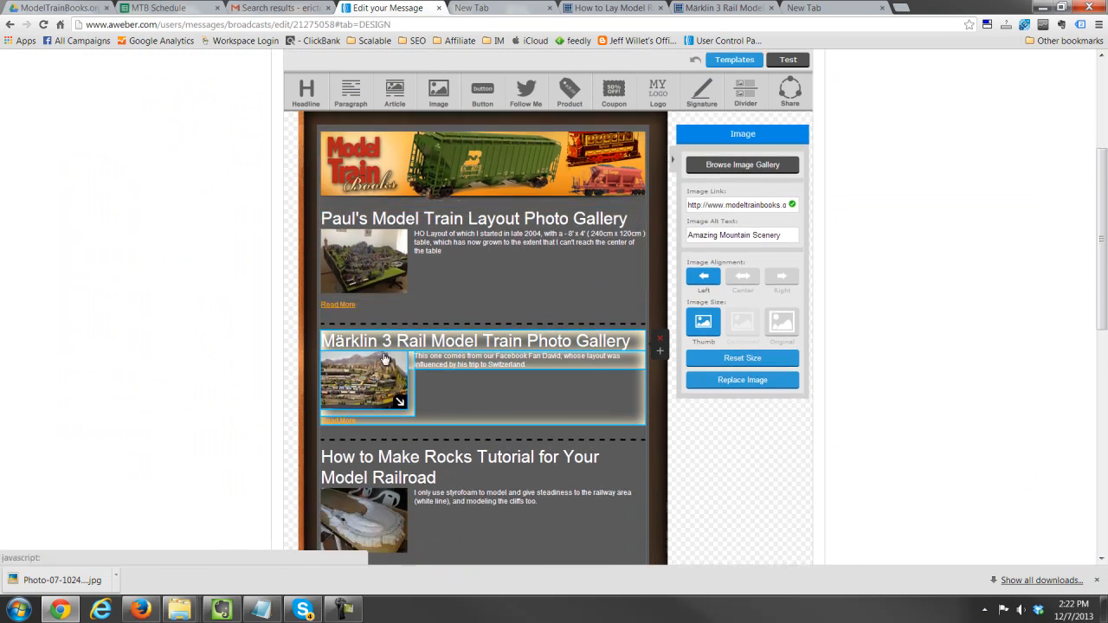
scroll(385, 357, "down", 1)
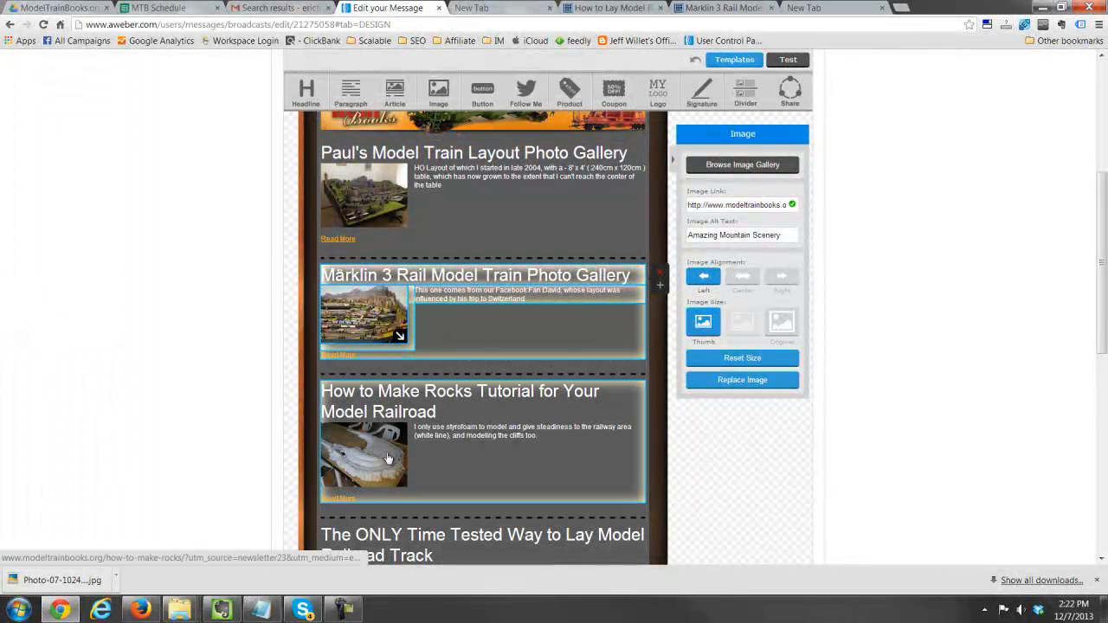
scroll(606, 390, "down", 4)
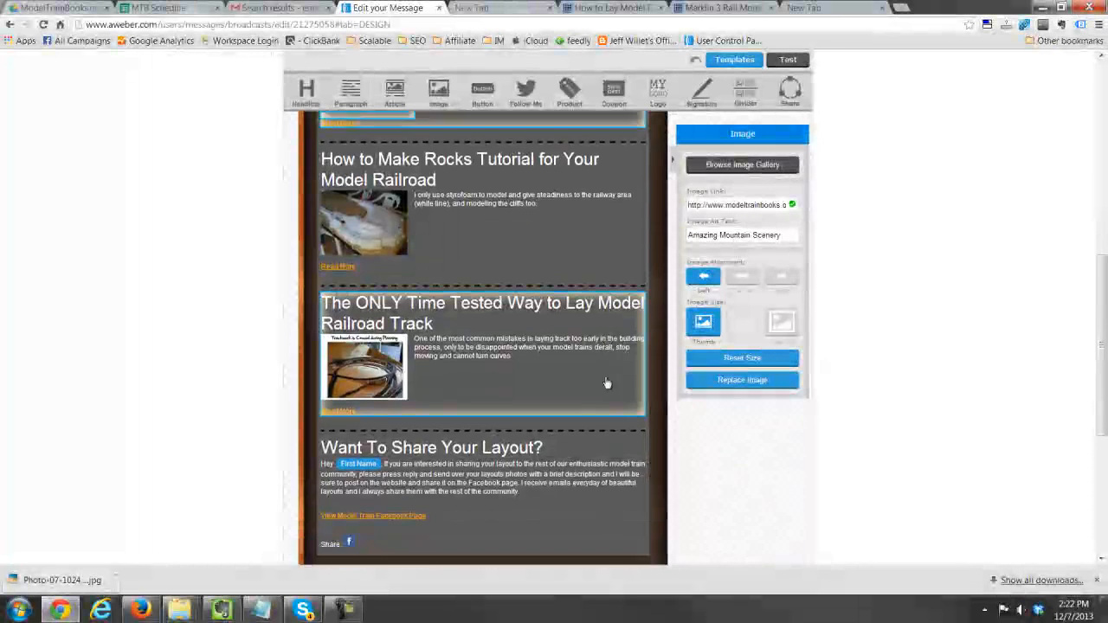
scroll(606, 383, "up", 4)
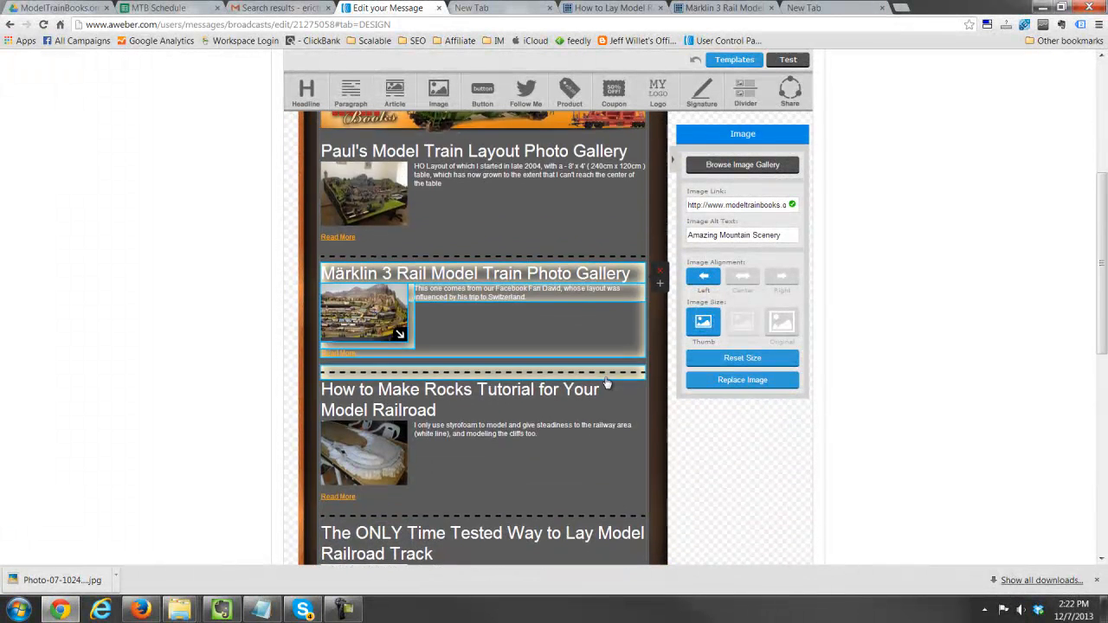
scroll(606, 384, "down", 3)
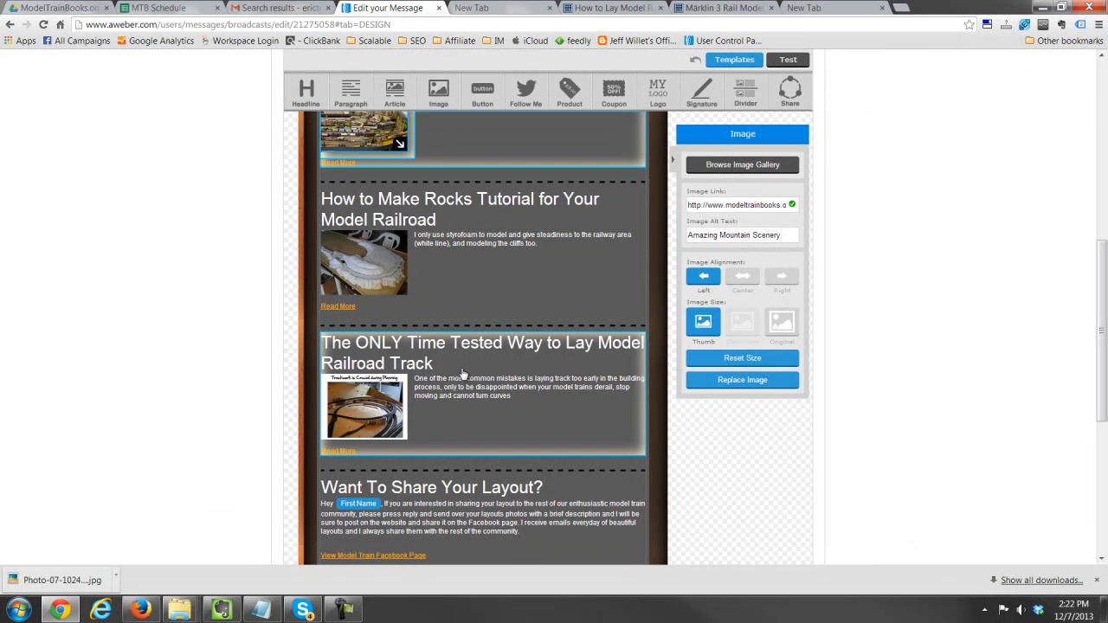
Switch to the MTB Schedule spreadsheet's list of landers and open the link for "DCC Wiring for Beginners"
left_click(173, 8)
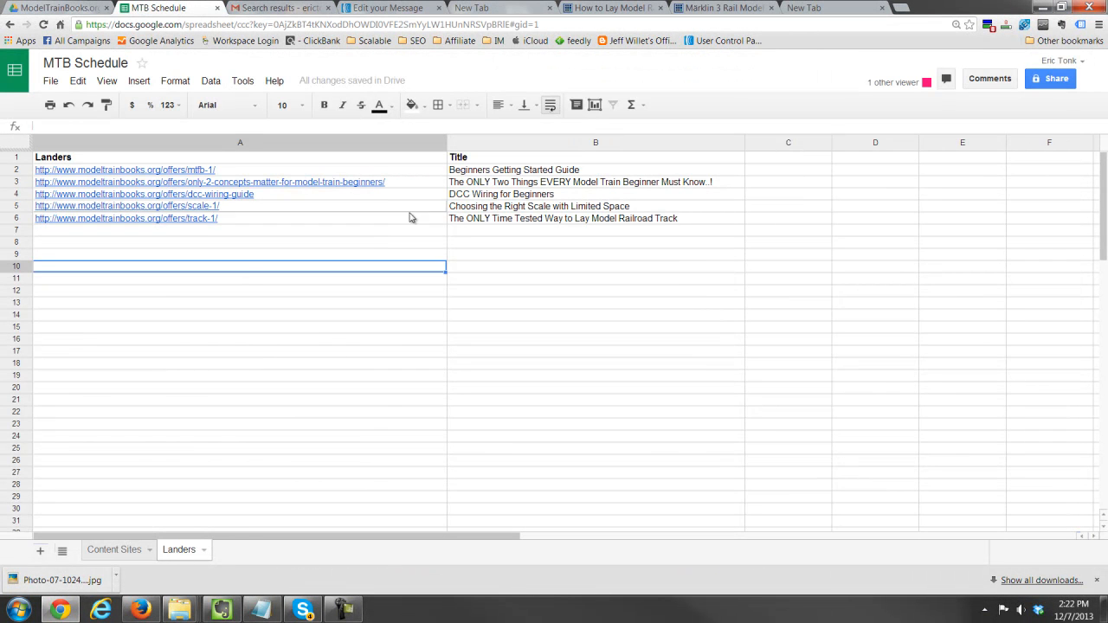
left_click(498, 172)
key("Left")
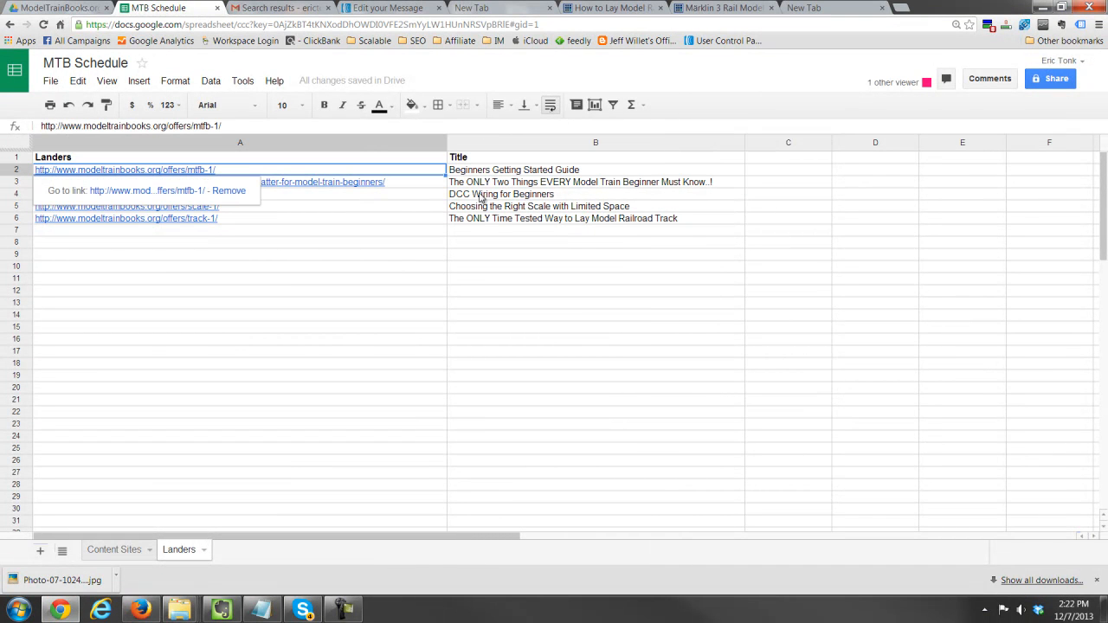
left_click(531, 184)
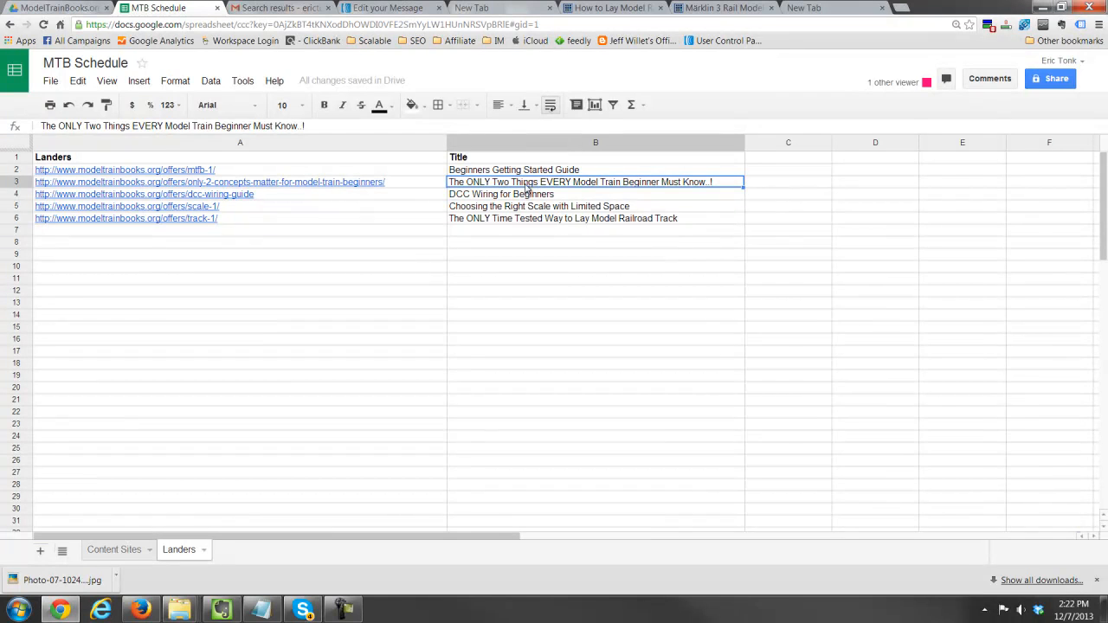
left_click(515, 195)
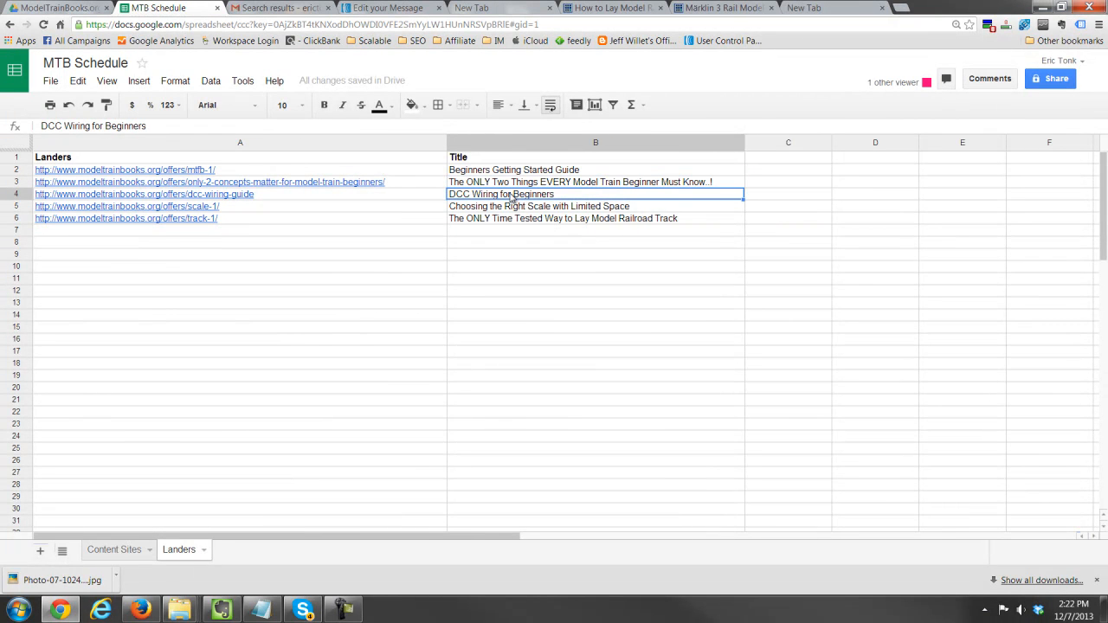
left_click(311, 195)
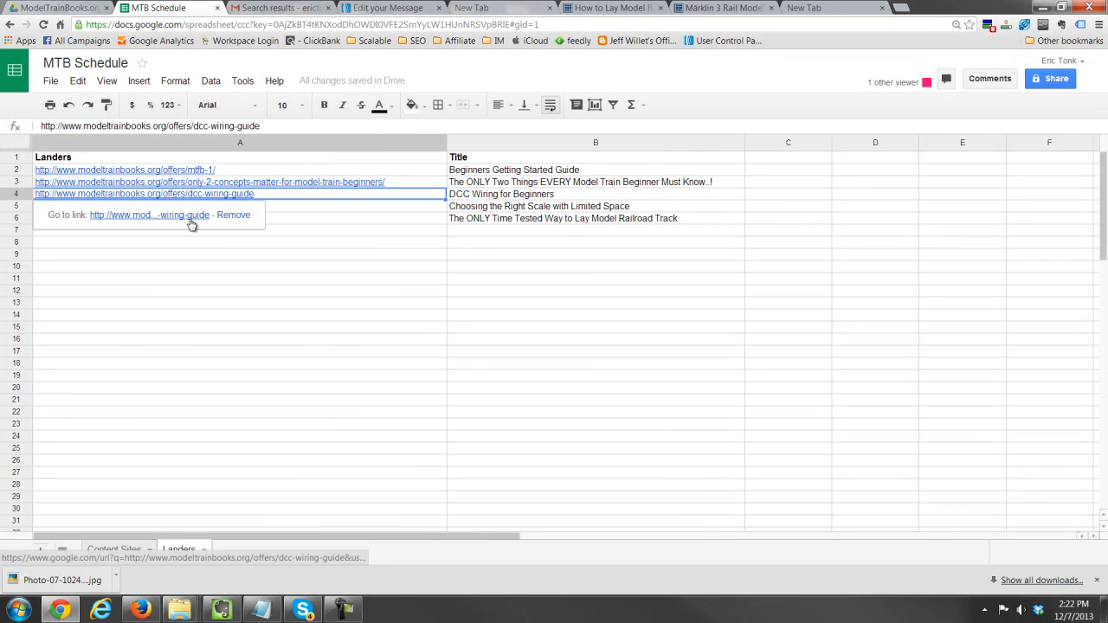
left_click(191, 218)
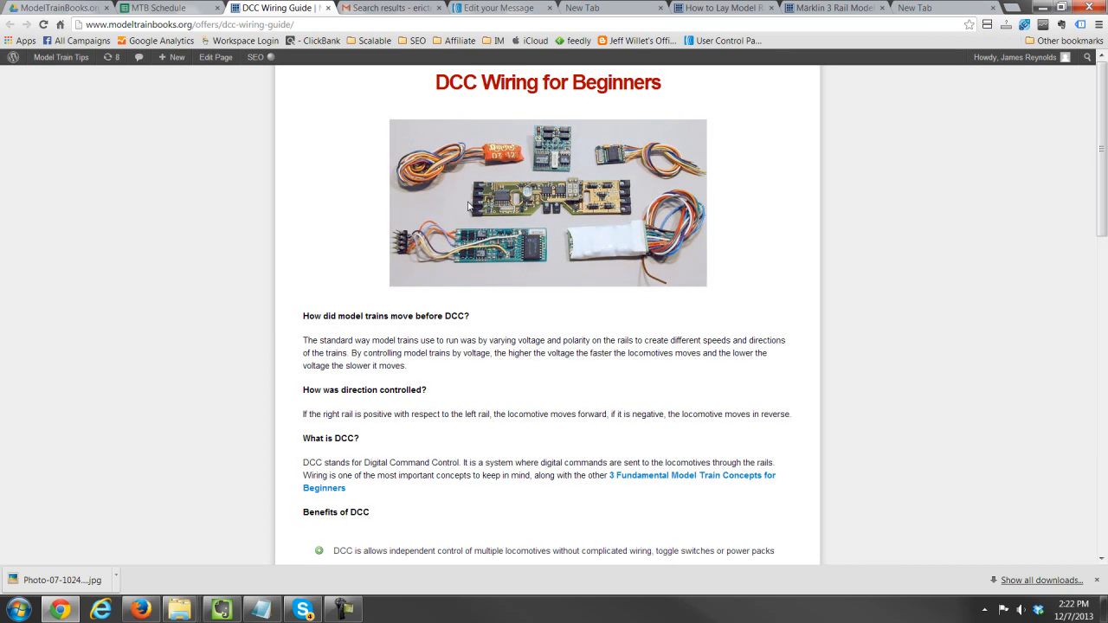
Return to the AWeber message editor and review the Newsletter 24 subject line and all articles from top to bottom
left_click(169, 7)
left_click(496, 8)
scroll(511, 401, "down", 2)
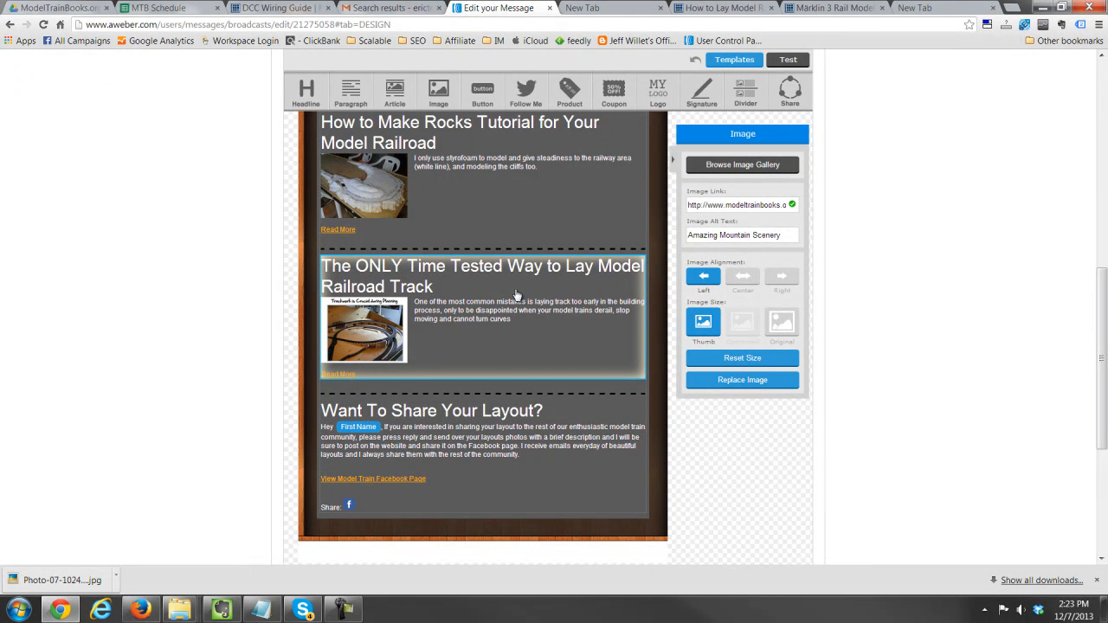
scroll(529, 260, "up", 5)
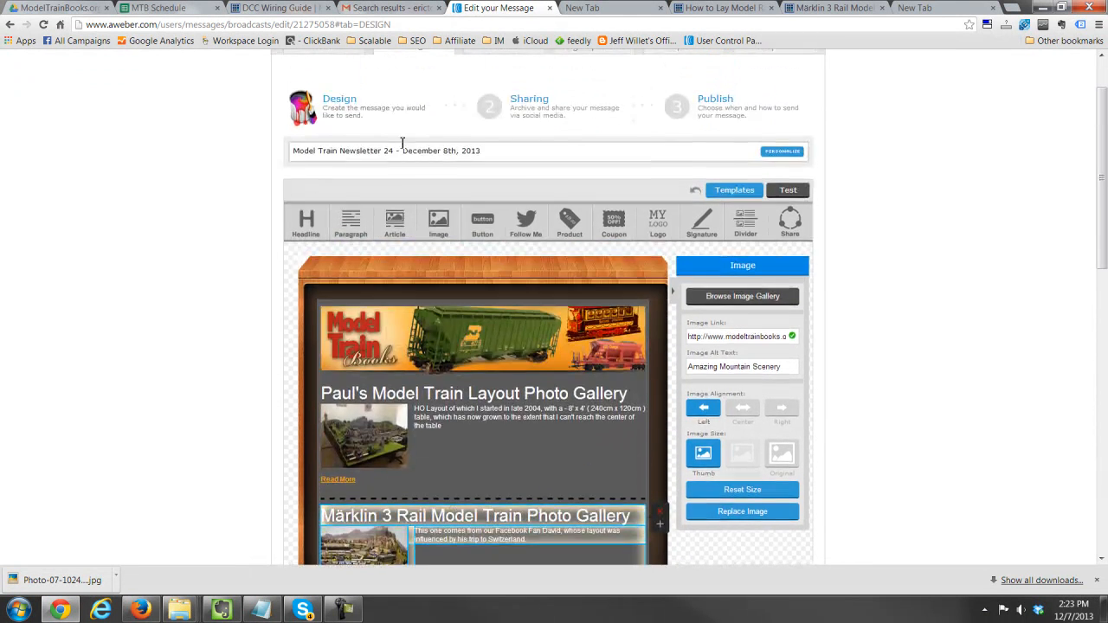
scroll(385, 164, "up", 1)
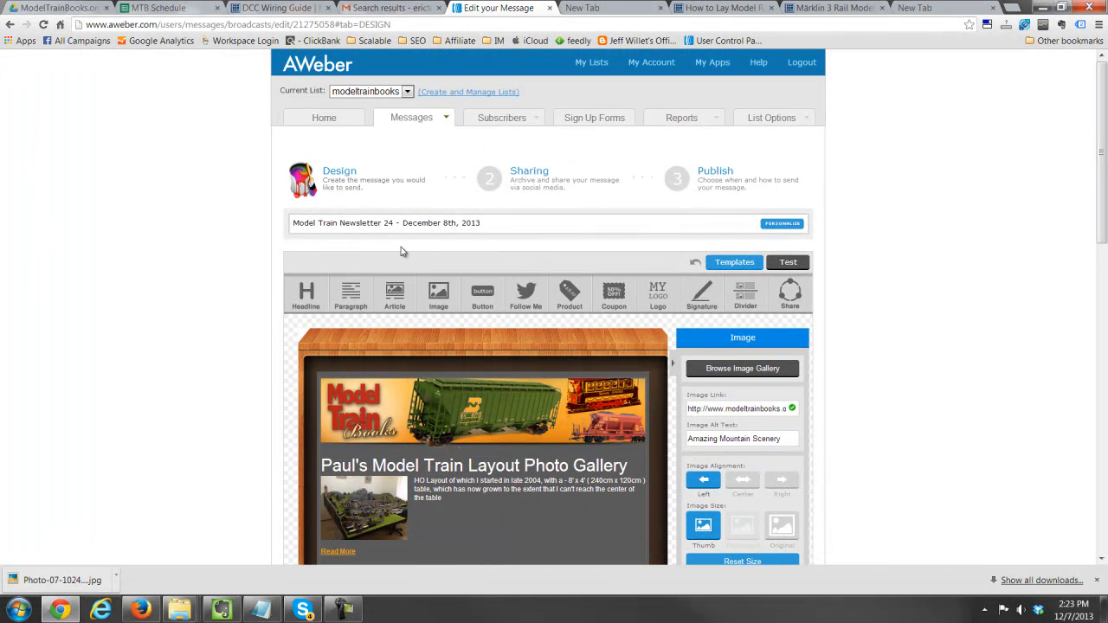
scroll(845, 324, "down", 3)
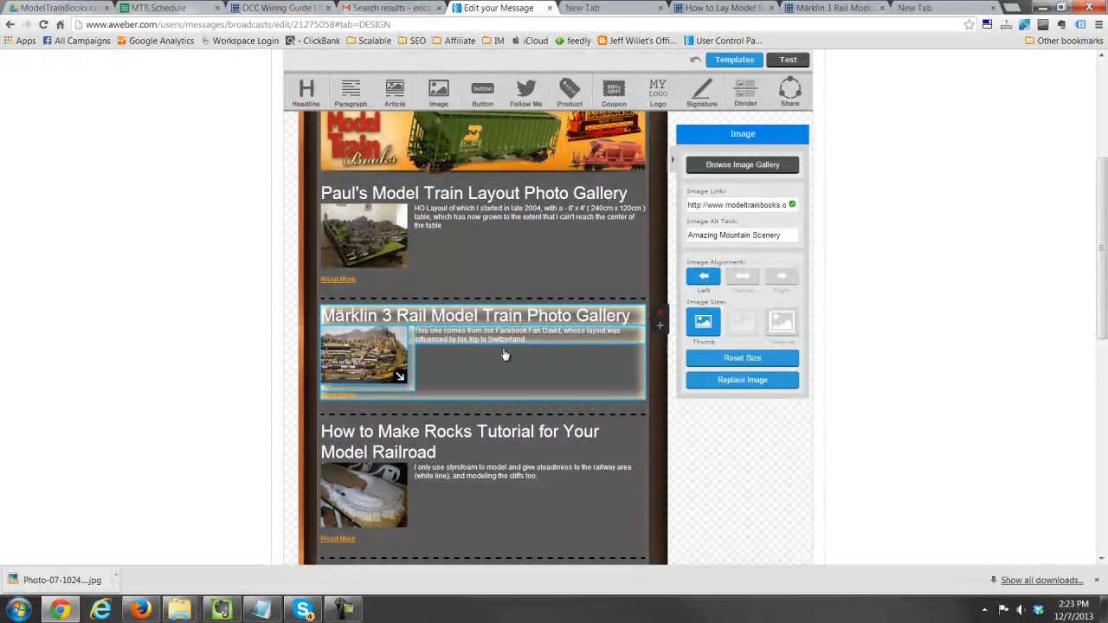
scroll(506, 356, "down", 2)
scroll(505, 357, "down", 2)
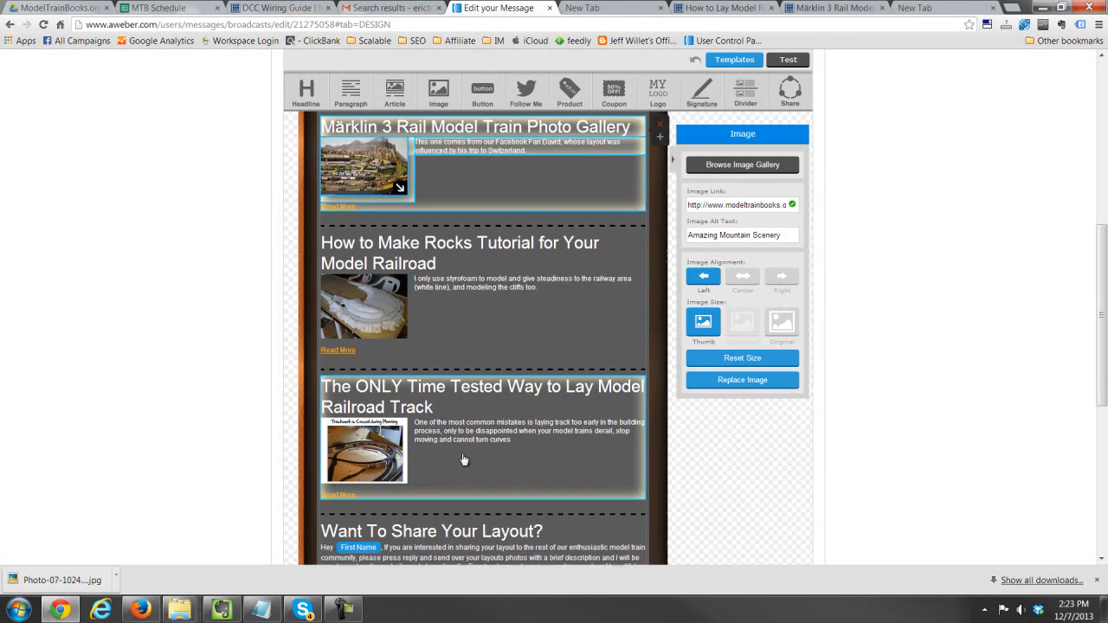
Continue through the Sharing stage to Publish with sharing settings as they are, check the included lists, and save the message
scroll(533, 433, "down", 3)
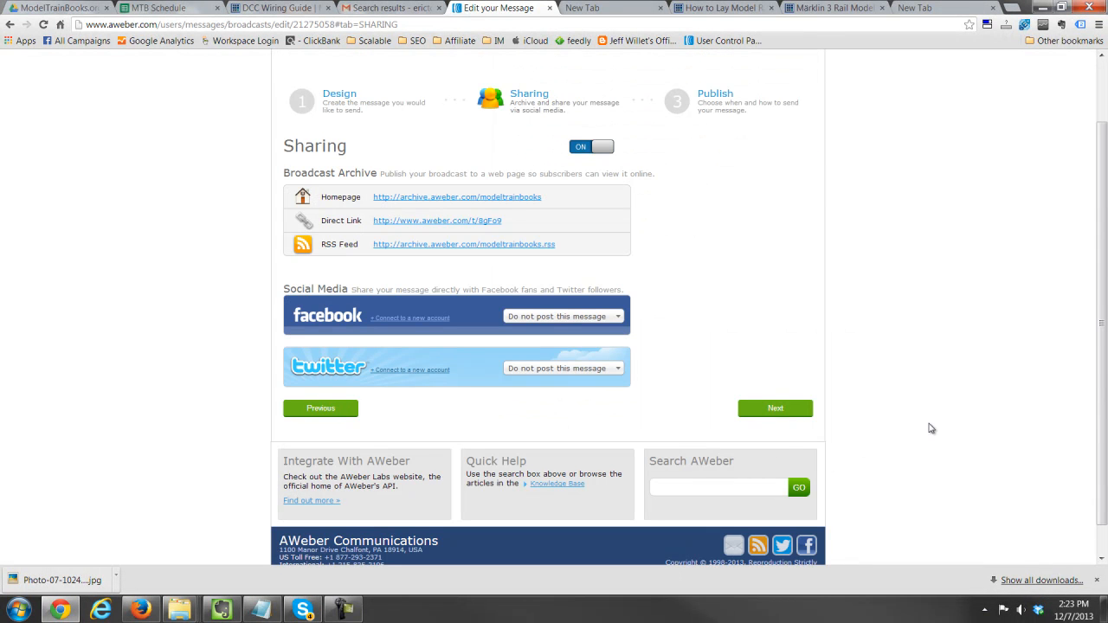
left_click(802, 409)
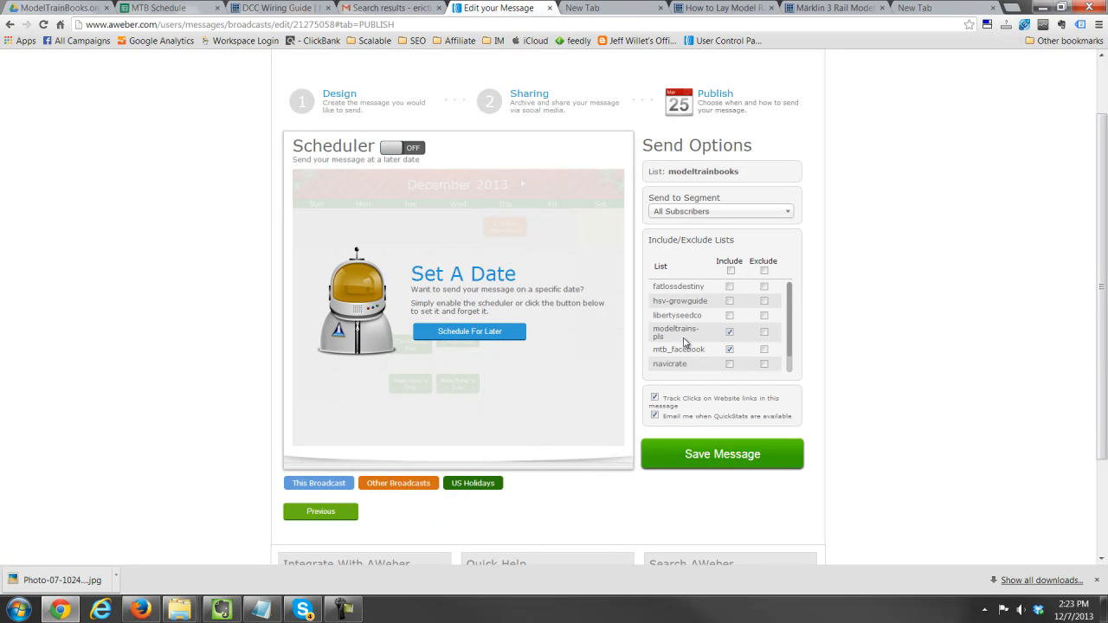
scroll(871, 322, "down", 3)
scroll(831, 327, "up", 3)
left_click(737, 453)
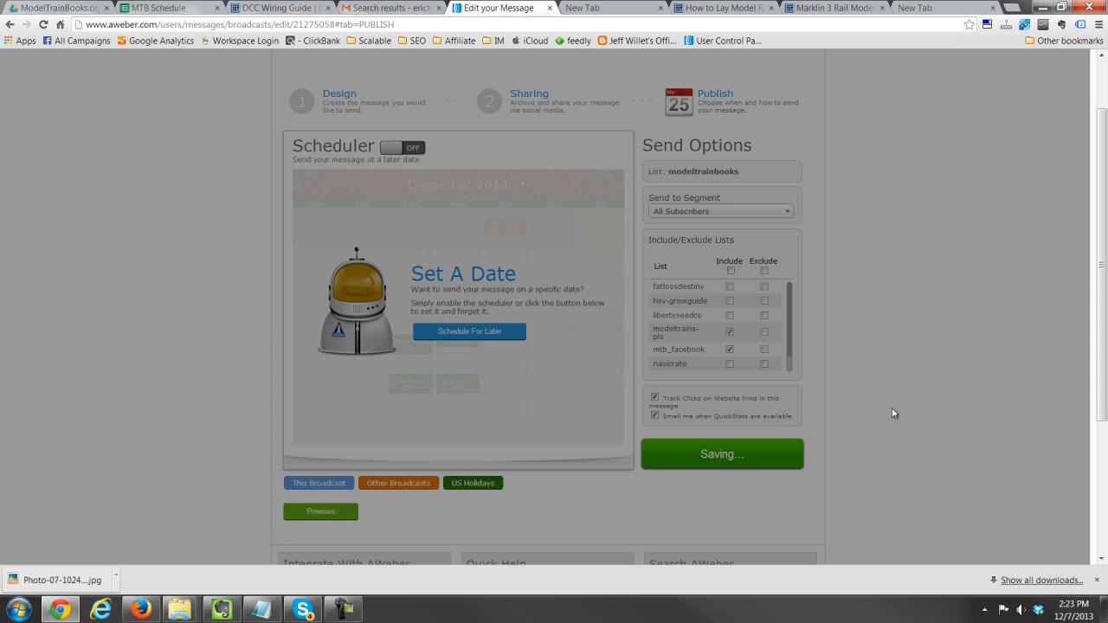